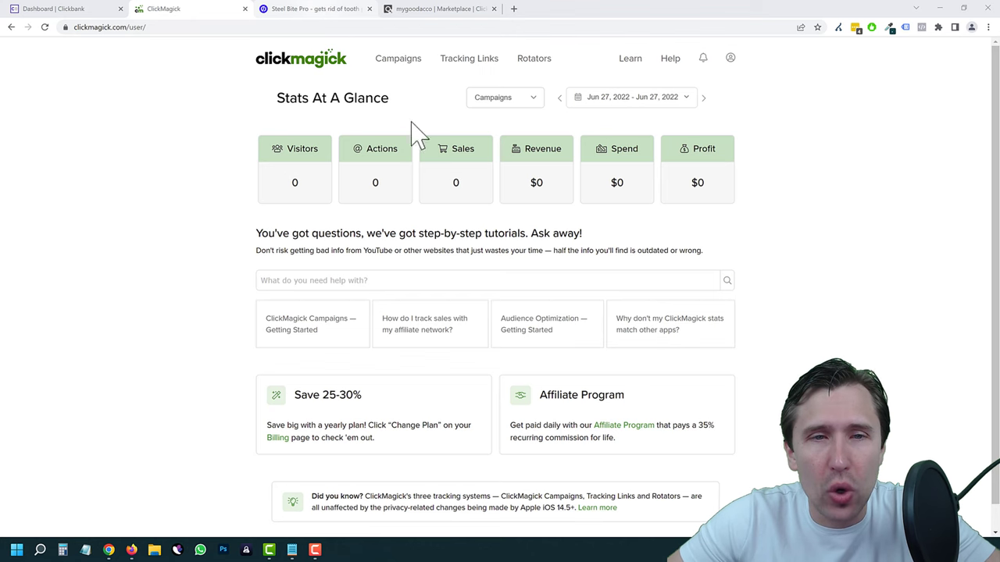
Review the Steel Bite Pro landing page in Unbounce and the approval requirement and payouts of the ClickBank marketplace offers
{"action": "left_click", "coordinate": [326, 18]}
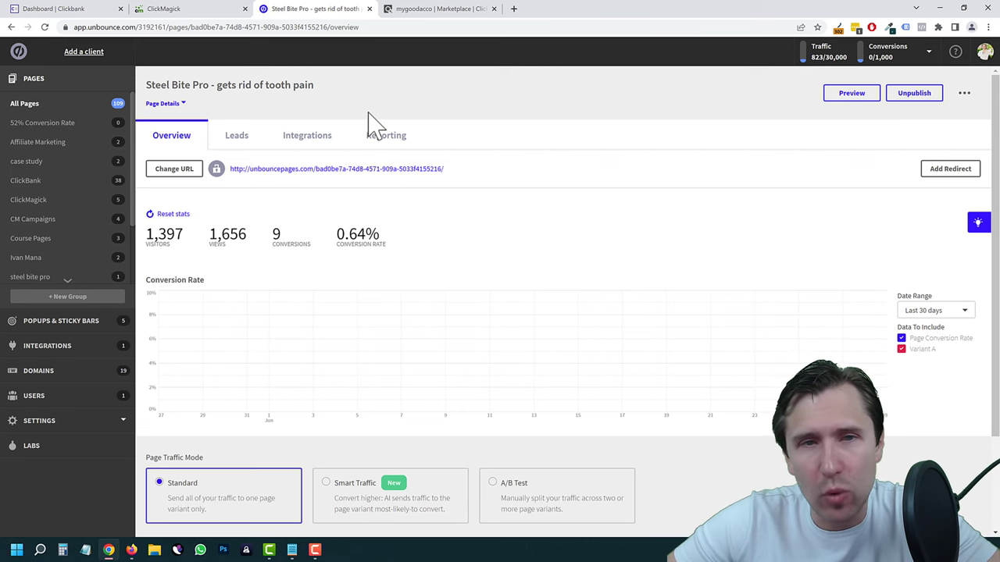
{"action": "left_click", "coordinate": [443, 9]}
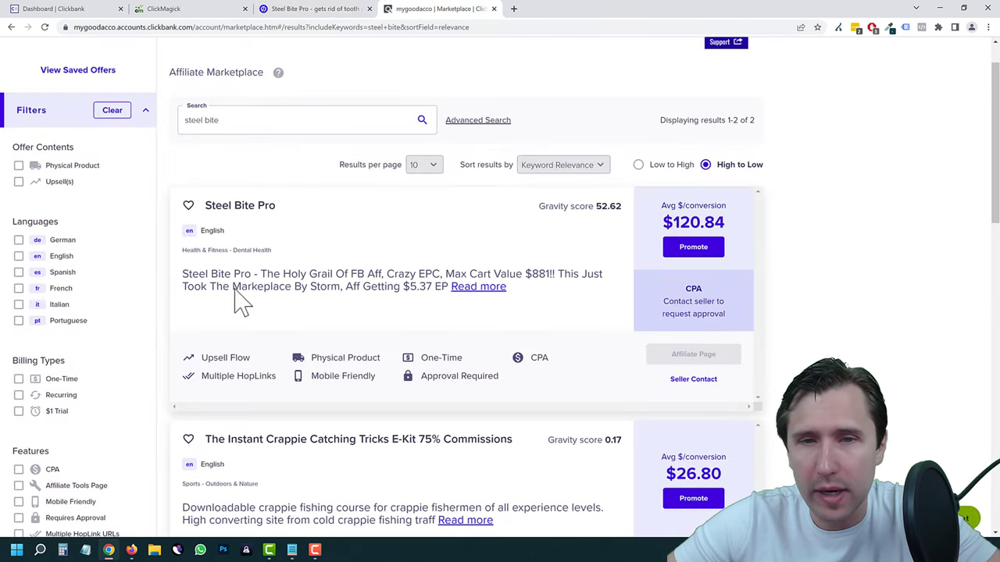
{"action": "scroll", "coordinate": [569, 212], "scroll_direction": "up", "scroll_amount": 1}
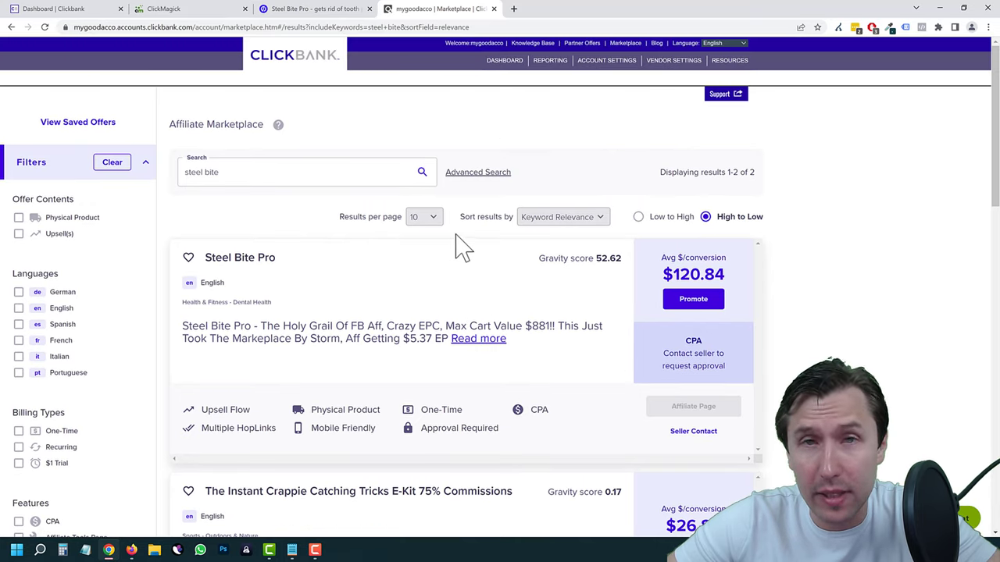
{"action": "scroll", "coordinate": [352, 330], "scroll_direction": "down", "scroll_amount": 1}
{"action": "left_click_drag", "start_coordinate": [684, 301], "coordinate": [663, 301]}
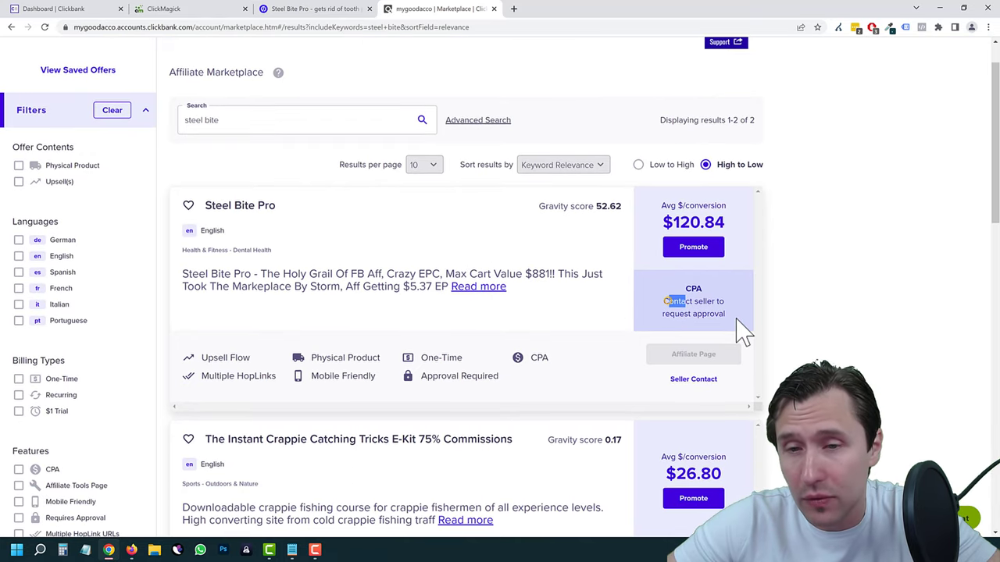
{"action": "left_click_drag", "start_coordinate": [742, 332], "coordinate": [707, 313]}
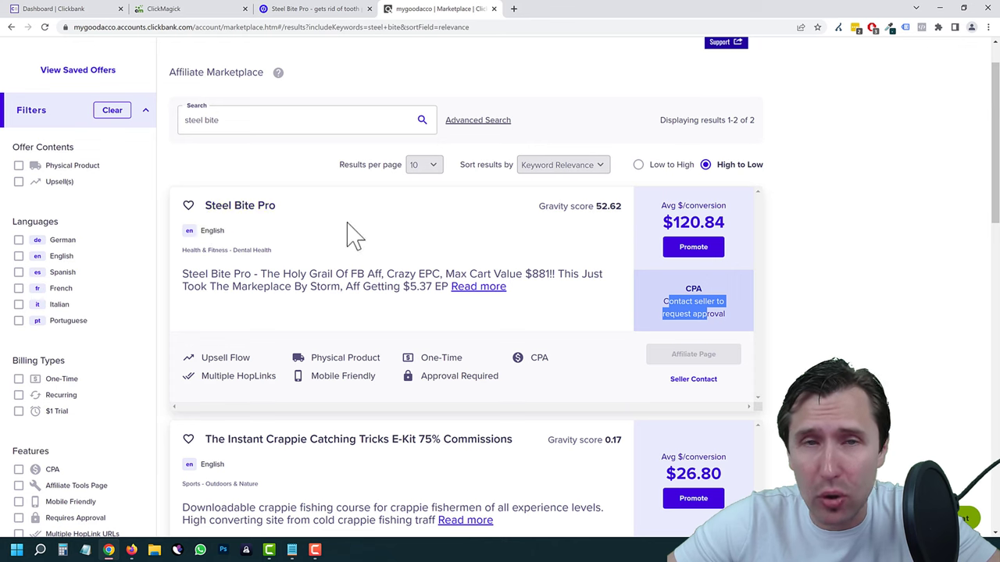
{"action": "scroll", "coordinate": [542, 346], "scroll_direction": "down", "scroll_amount": 3}
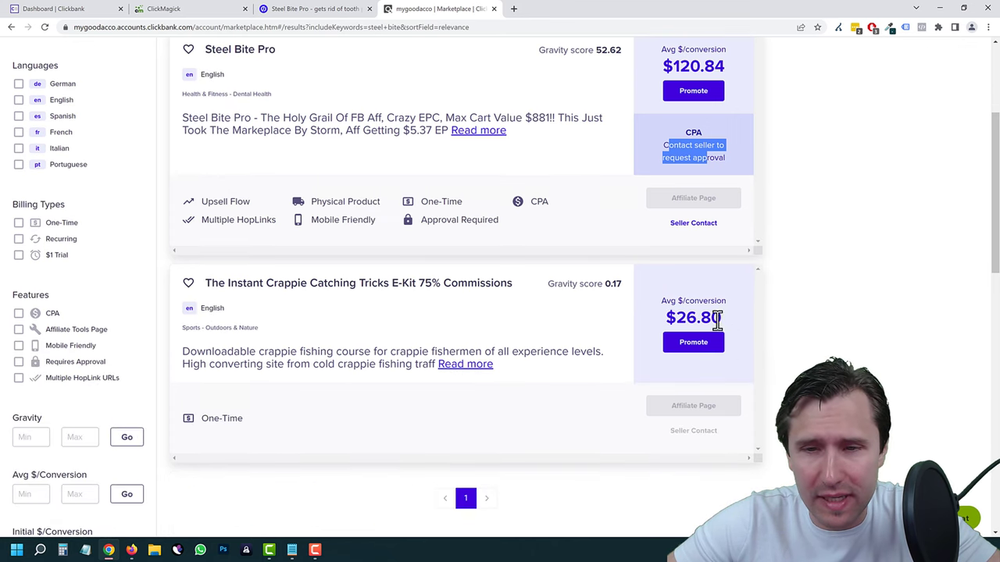
{"action": "left_click_drag", "start_coordinate": [727, 328], "coordinate": [654, 305]}
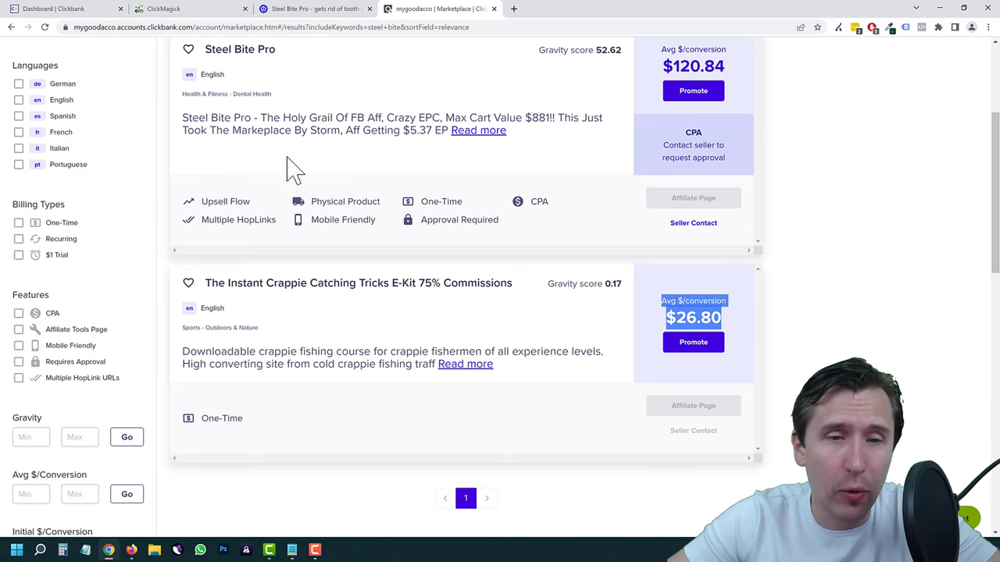
{"action": "left_click", "coordinate": [240, 107]}
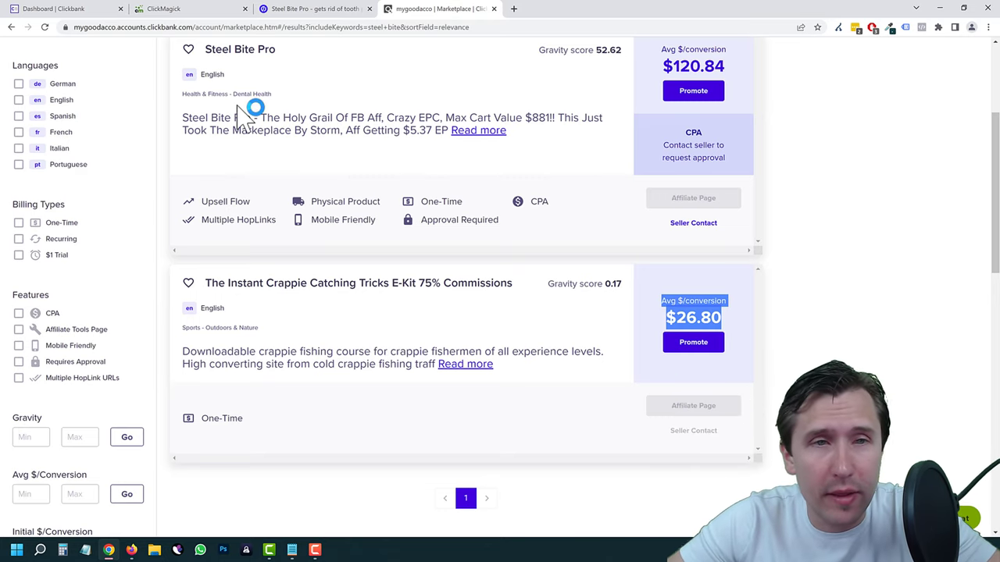
Switch to ClickMagick, create a campaign project named "Steel Bite Pro 2022", and open its custom website code for click tracking
{"action": "left_click", "coordinate": [165, 9]}
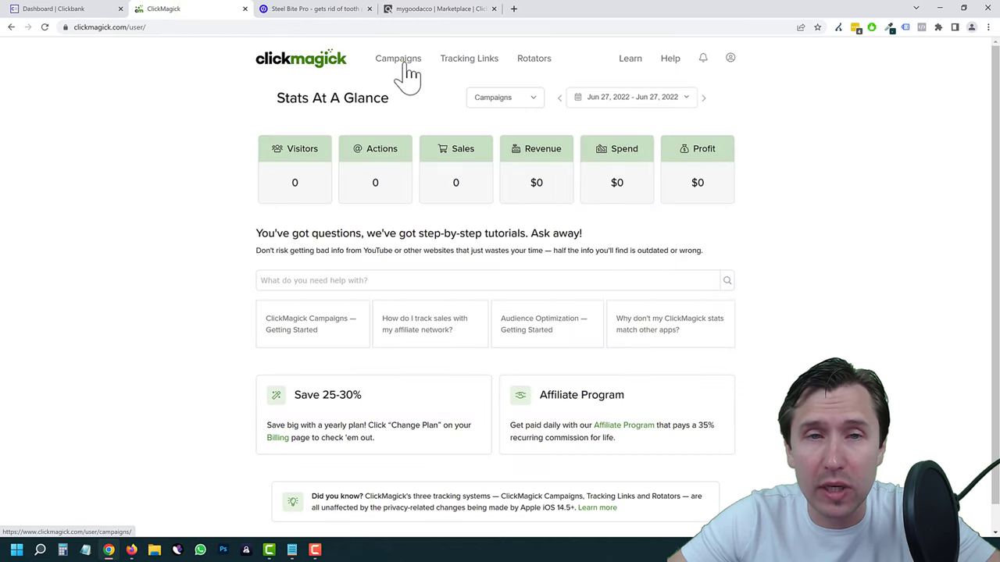
{"action": "left_click", "coordinate": [400, 60]}
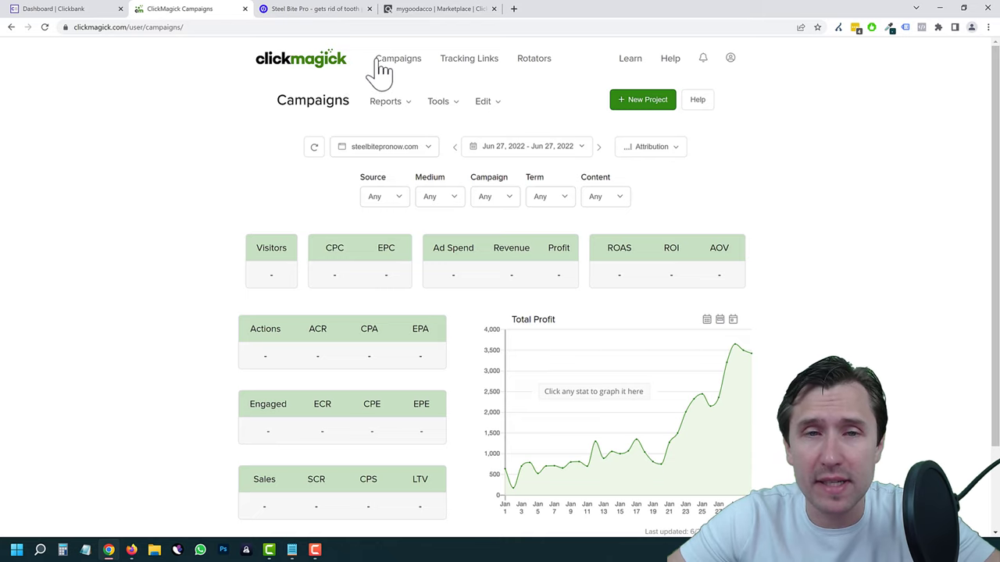
{"action": "left_click", "coordinate": [398, 64]}
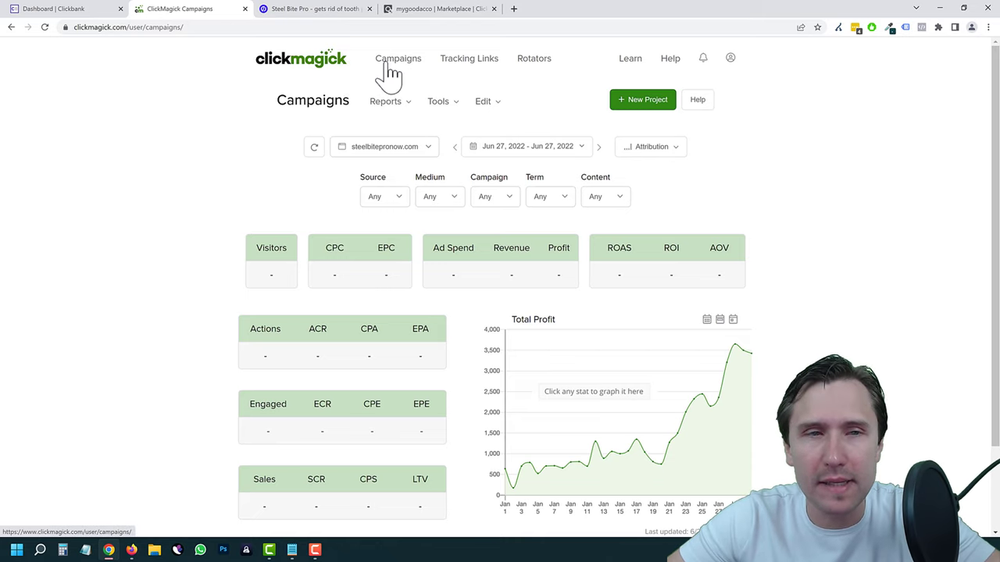
{"action": "left_click", "coordinate": [634, 109]}
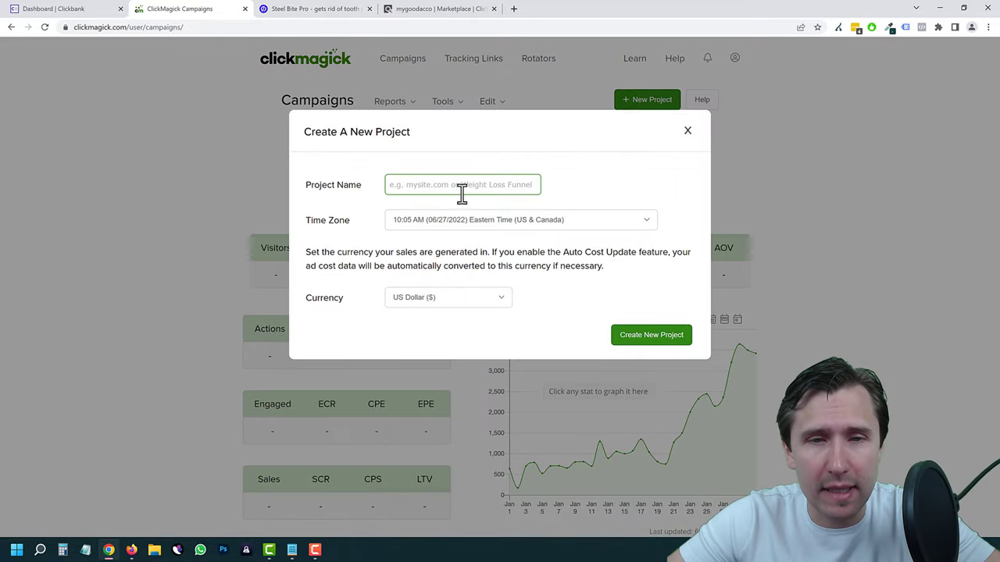
{"action": "left_click", "coordinate": [360, 9]}
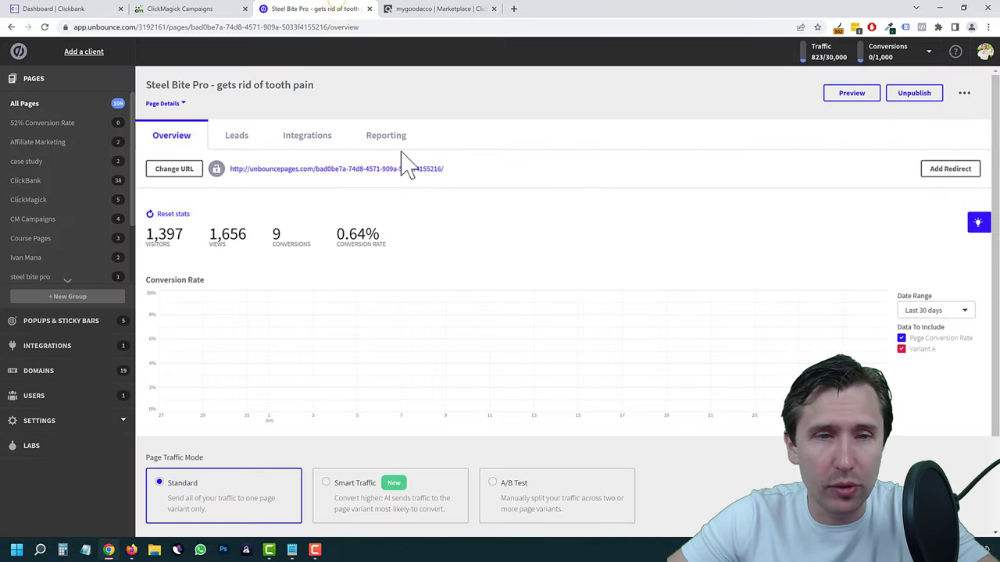
{"action": "left_click", "coordinate": [196, 9]}
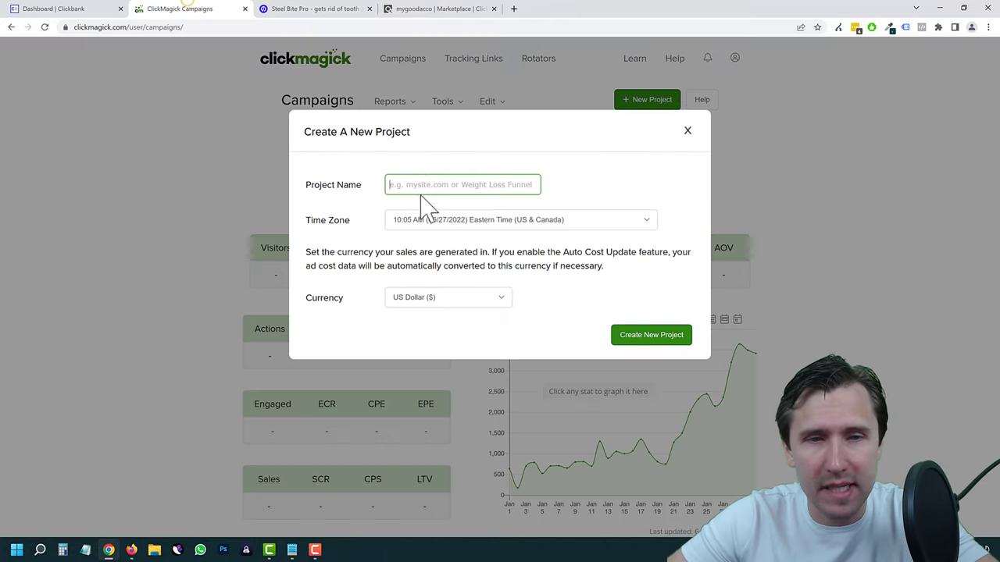
{"action": "type", "text": "Steel Bite Pro 2022"}
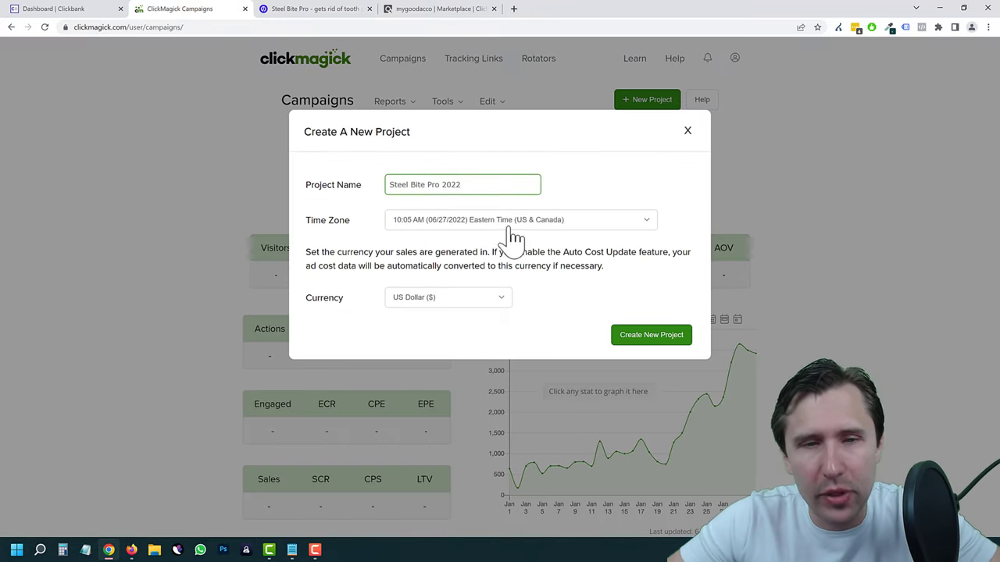
{"action": "left_click", "coordinate": [663, 337]}
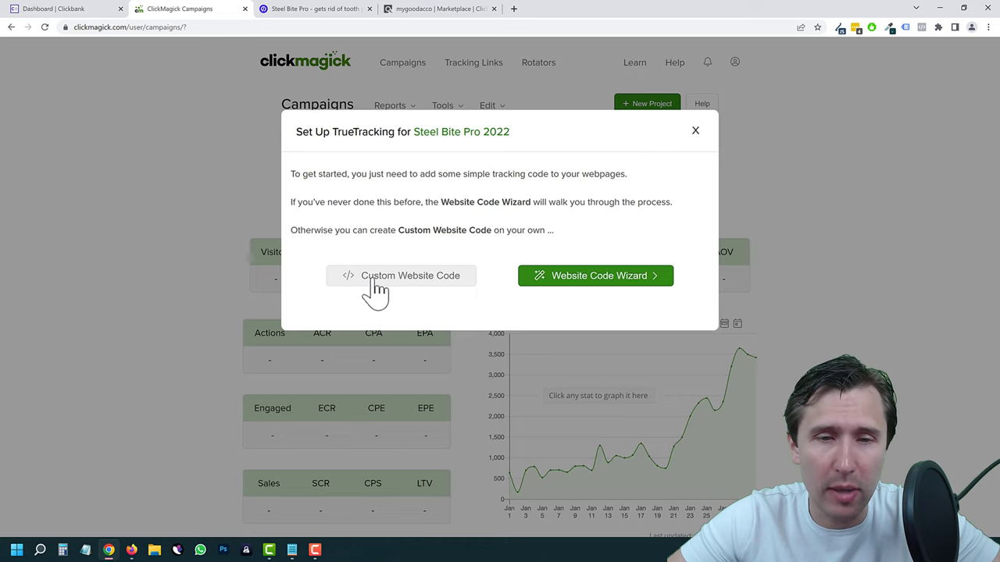
{"action": "left_click", "coordinate": [427, 287]}
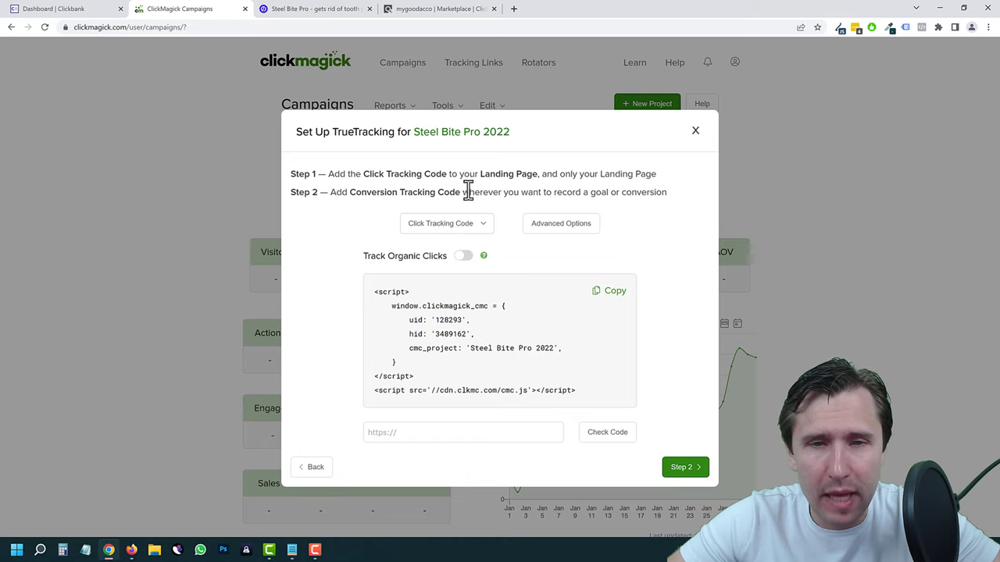
{"action": "left_click_drag", "start_coordinate": [364, 173], "coordinate": [629, 186]}
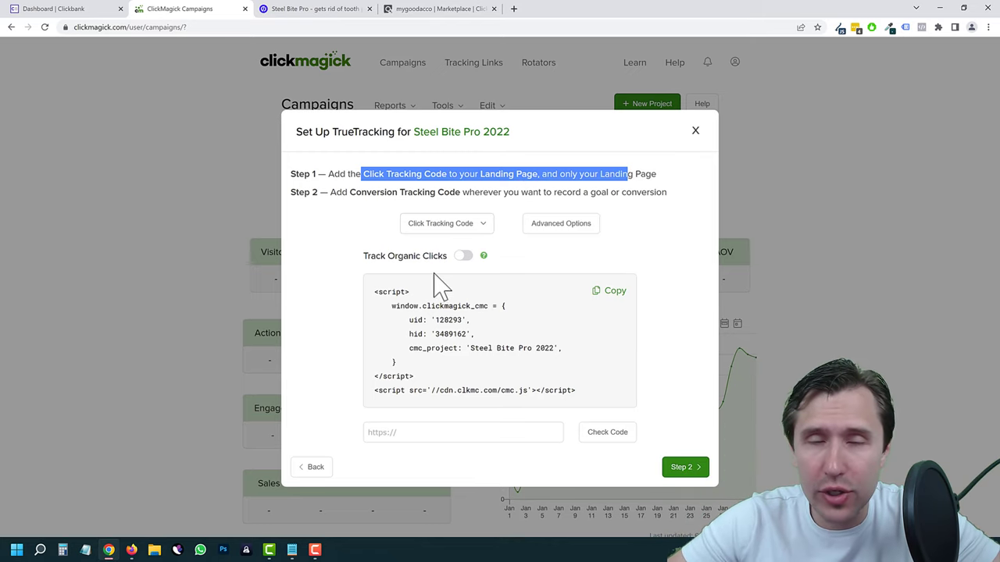
Open the Steel Bite Pro page variant in the Unbounce builder and delete its existing "CM - Click Tracking Code" script
{"action": "left_click", "coordinate": [316, 11]}
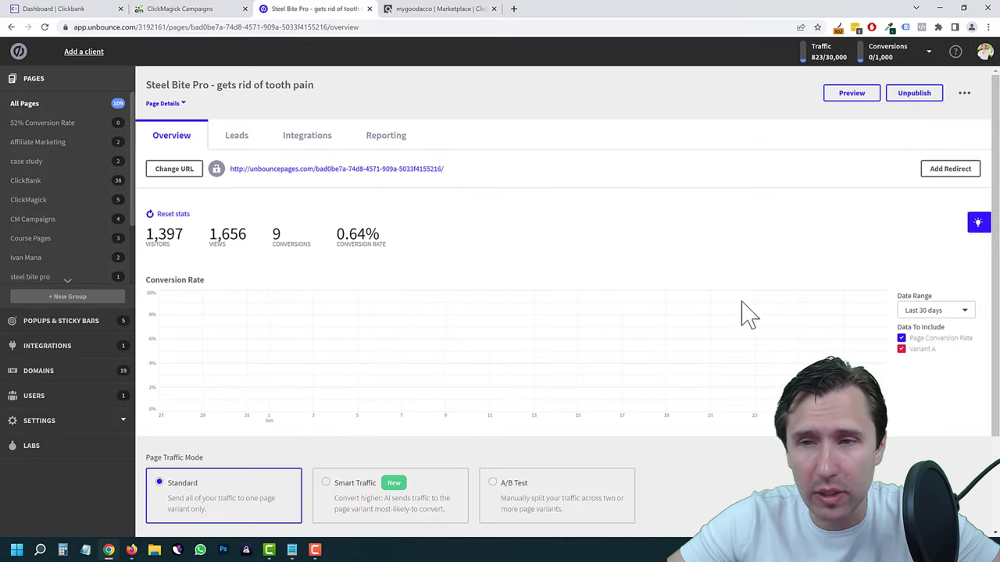
{"action": "scroll", "coordinate": [743, 313], "scroll_direction": "down", "scroll_amount": 3}
{"action": "left_click", "coordinate": [929, 467]}
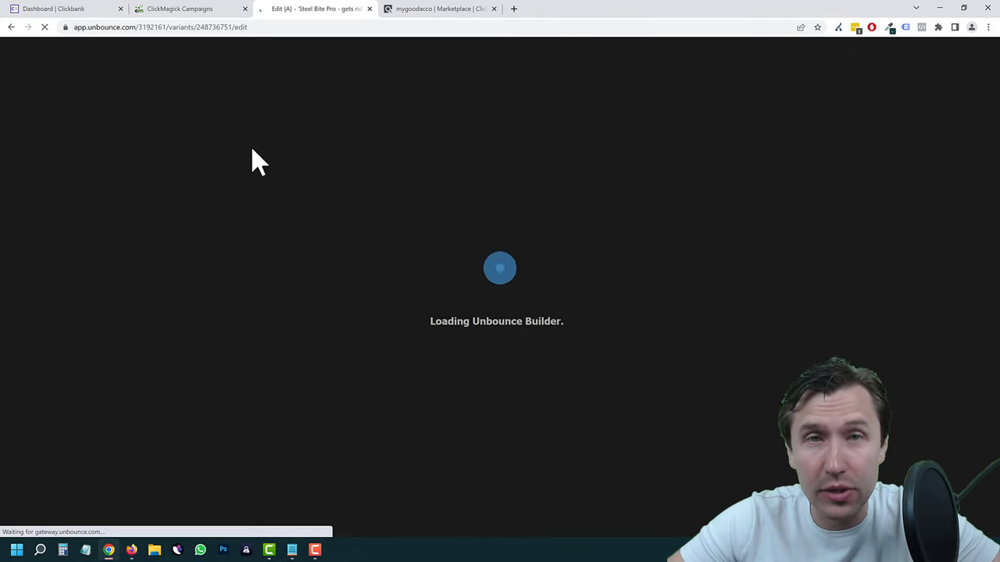
{"action": "scroll", "coordinate": [375, 336], "scroll_direction": "down", "scroll_amount": 1}
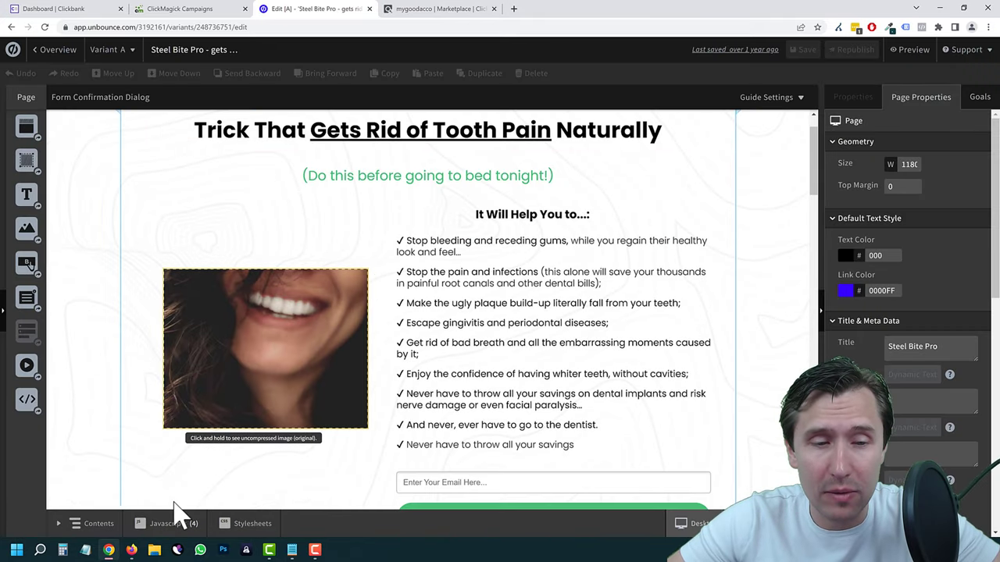
{"action": "left_click", "coordinate": [168, 523]}
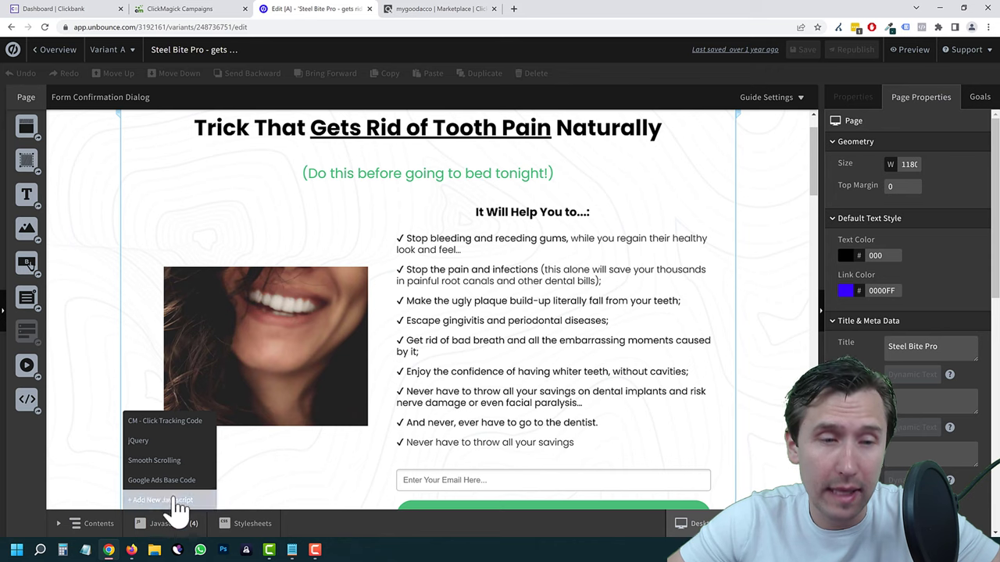
{"action": "left_click", "coordinate": [169, 427]}
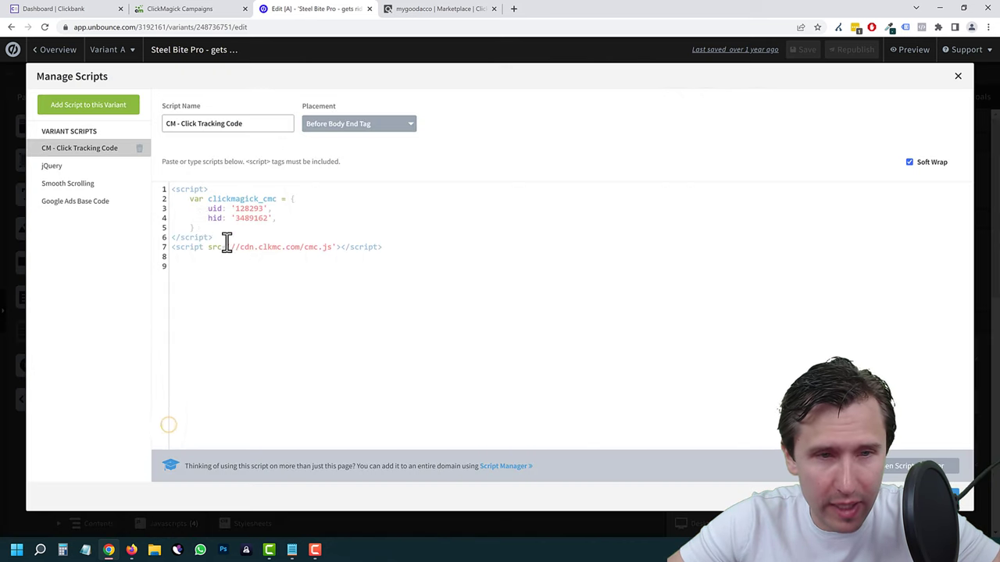
{"action": "left_click", "coordinate": [141, 149]}
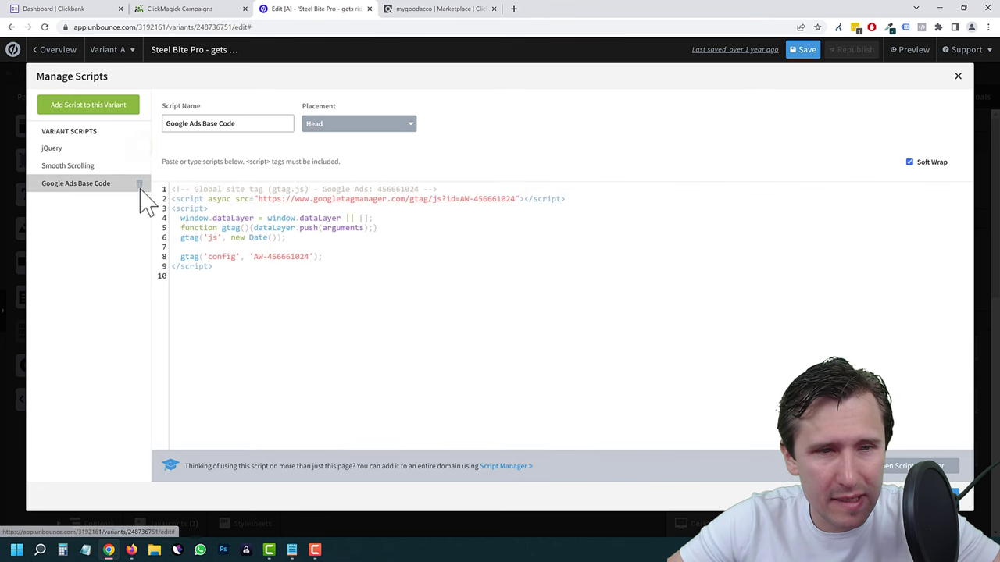
Copy the project's click tracking code from ClickMagick and paste it into a new JavaScript on the Unbounce page variant
{"action": "left_click", "coordinate": [186, 9]}
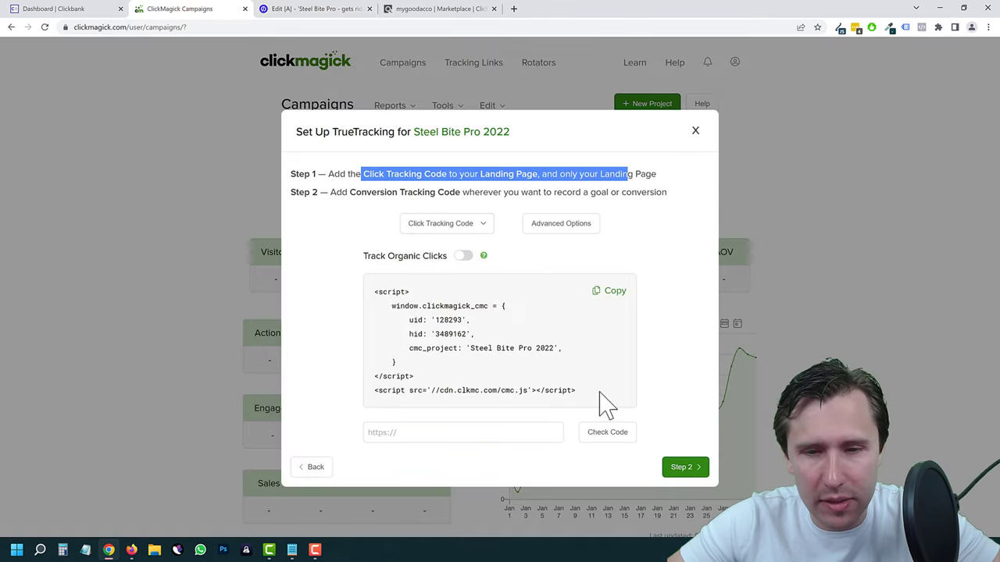
{"action": "left_click", "coordinate": [613, 292]}
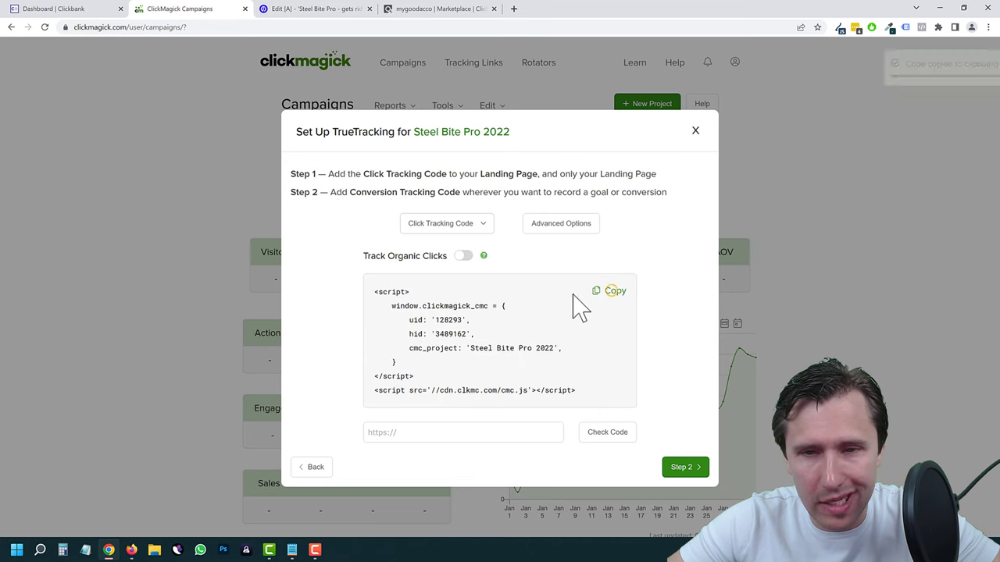
{"action": "left_click", "coordinate": [313, 9]}
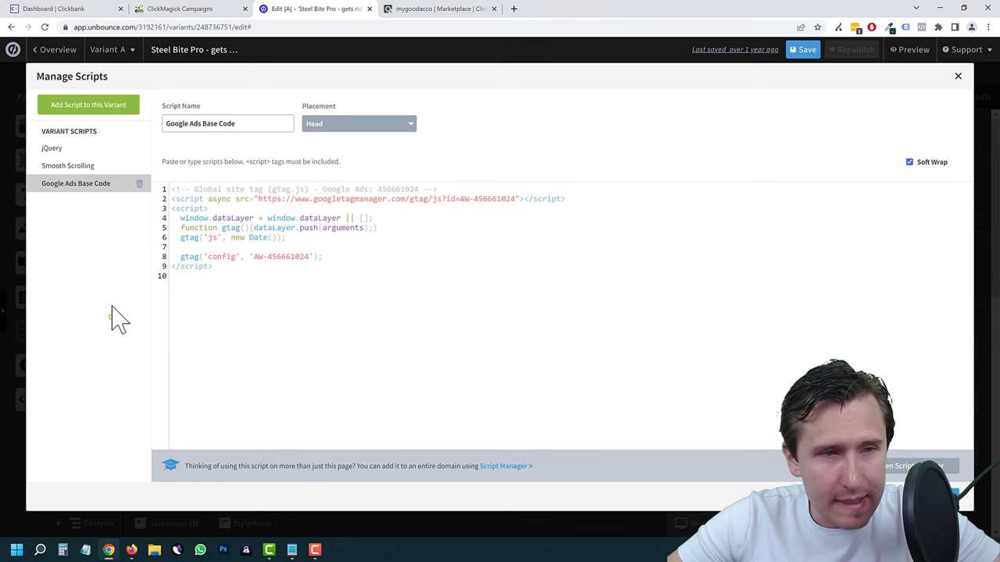
{"action": "left_click", "coordinate": [949, 494]}
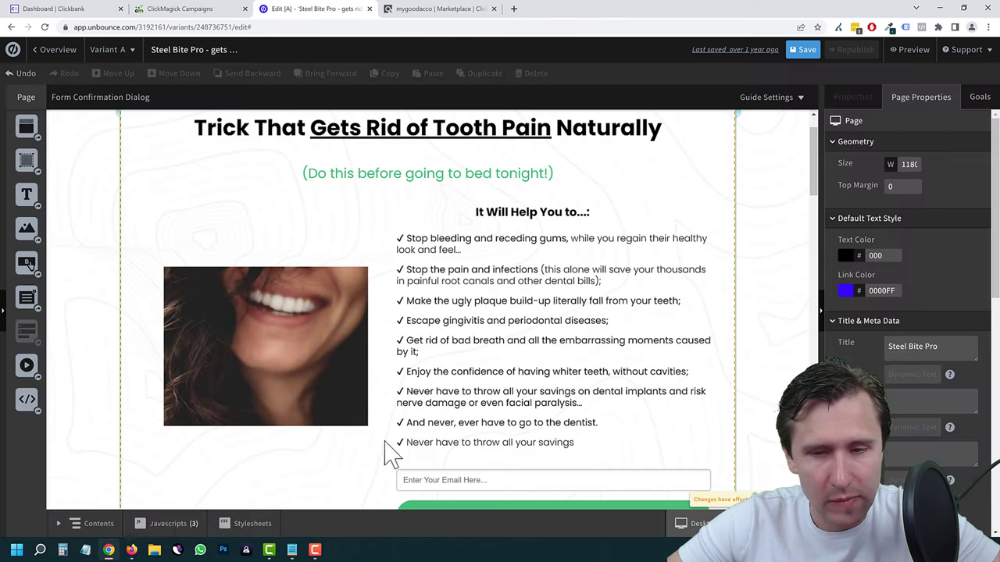
{"action": "left_click", "coordinate": [159, 523]}
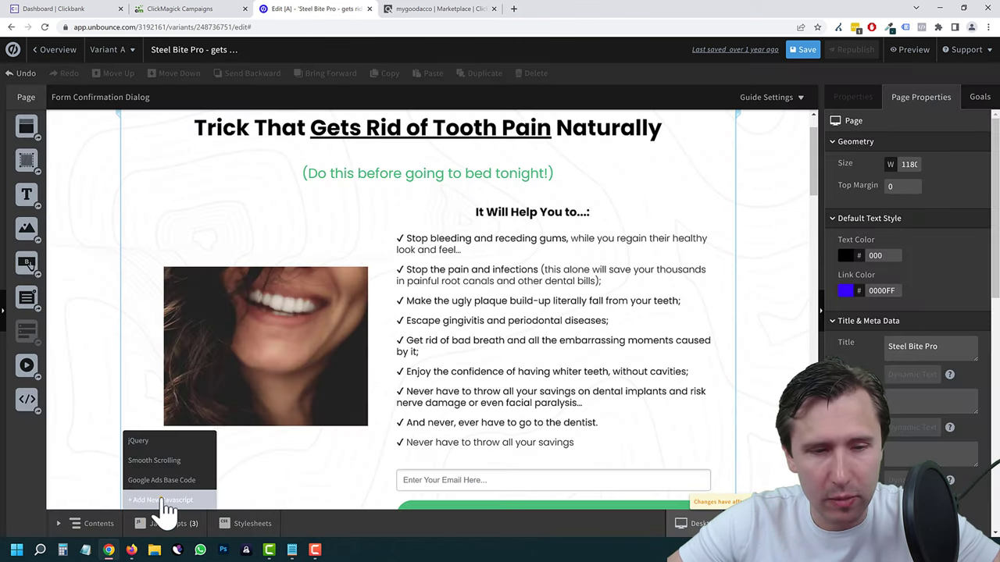
{"action": "left_click", "coordinate": [156, 503]}
{"action": "left_click", "coordinate": [227, 202]}
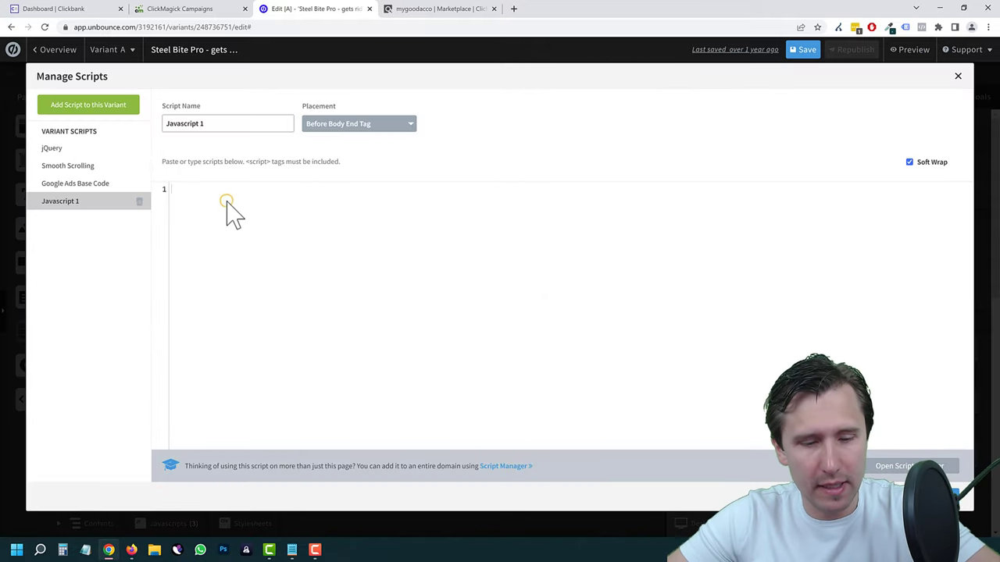
{"action": "key", "text": "ctrl+v"}
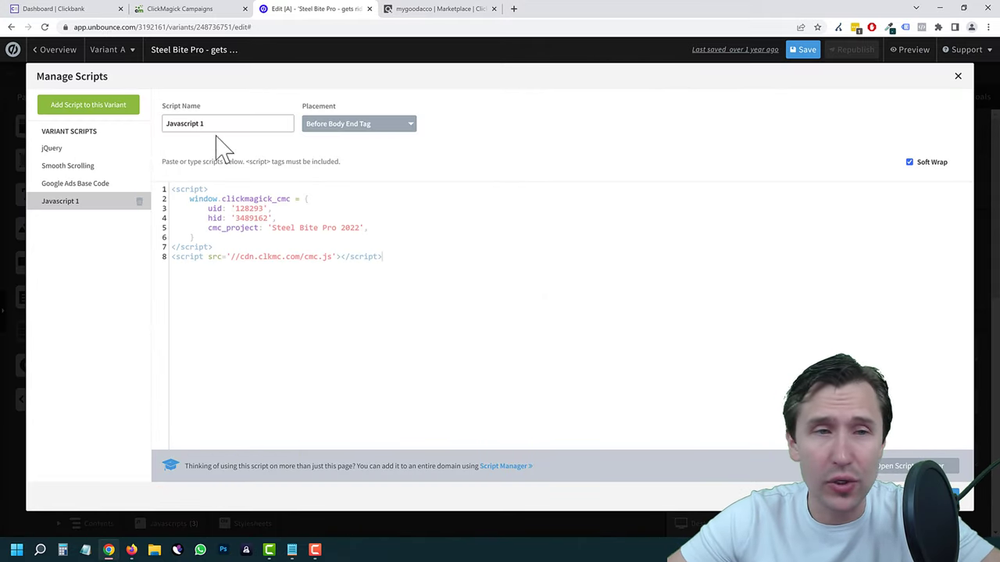
Name the new script "CM Tracking Code" and set its placement to After Body Tag
{"action": "left_click", "coordinate": [168, 124]}
{"action": "key", "text": "ctrl+a"}
{"action": "type", "text": "CM"}
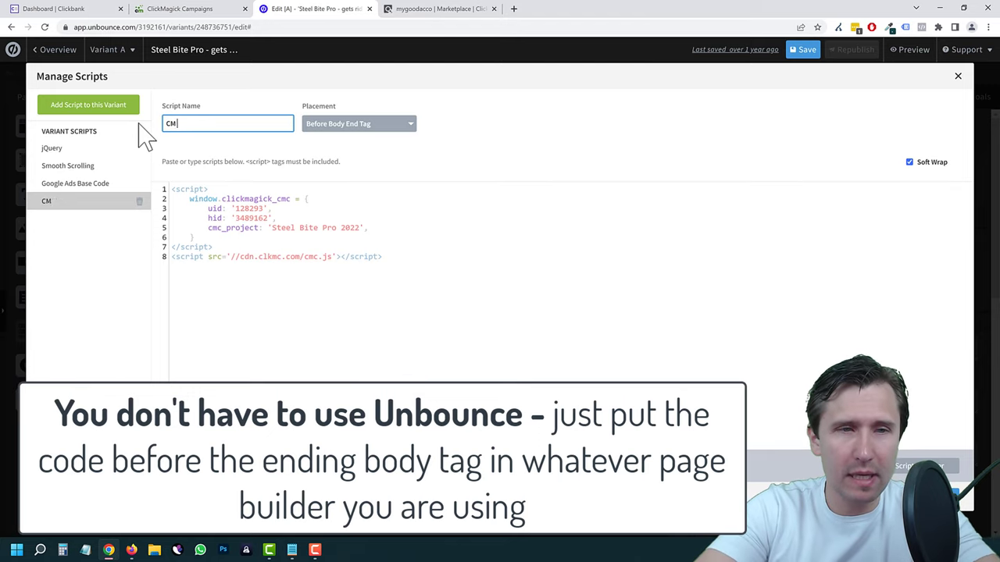
{"action": "type", "text": " Tracking Code"}
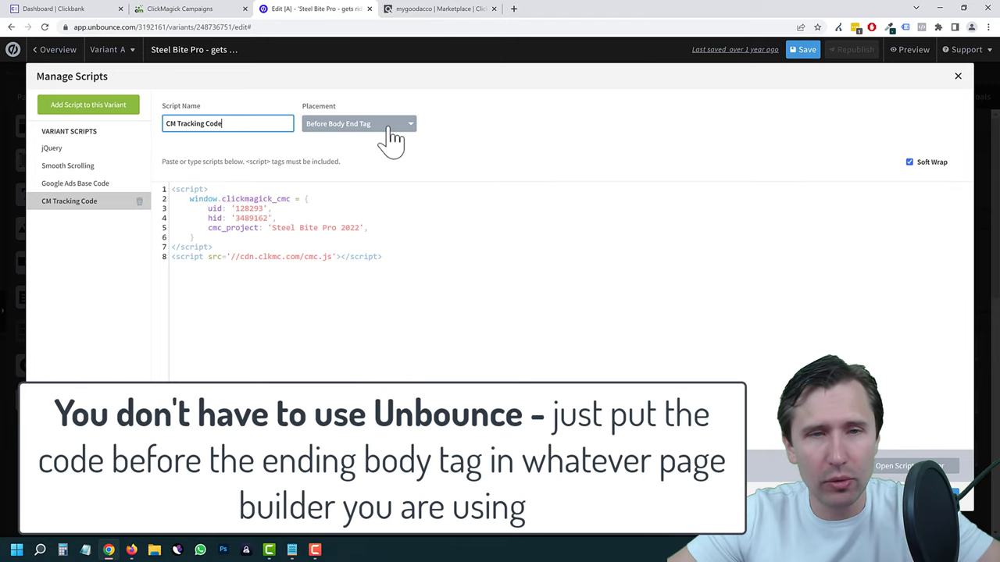
{"action": "left_click", "coordinate": [386, 125]}
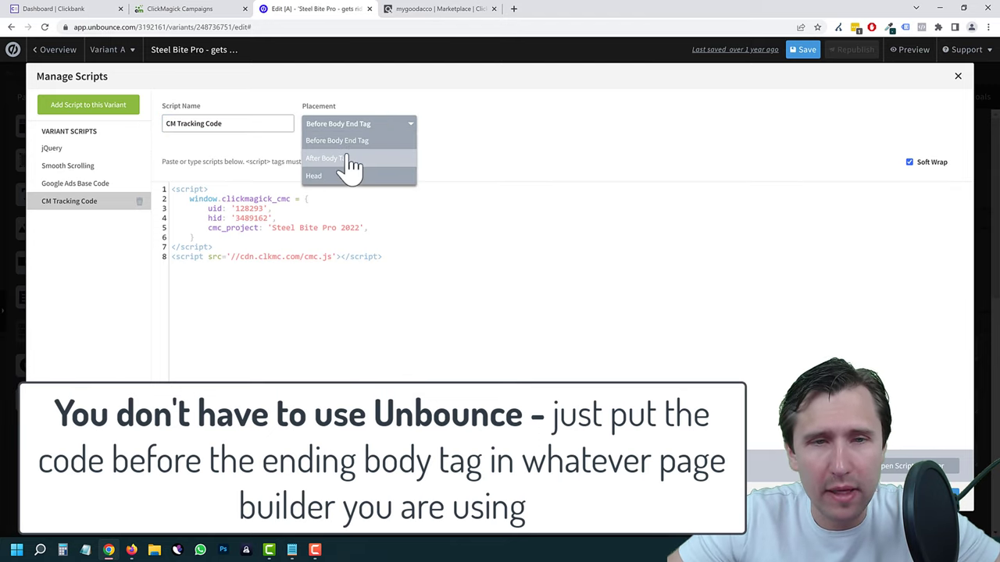
{"action": "left_click", "coordinate": [338, 163]}
{"action": "left_click", "coordinate": [338, 274]}
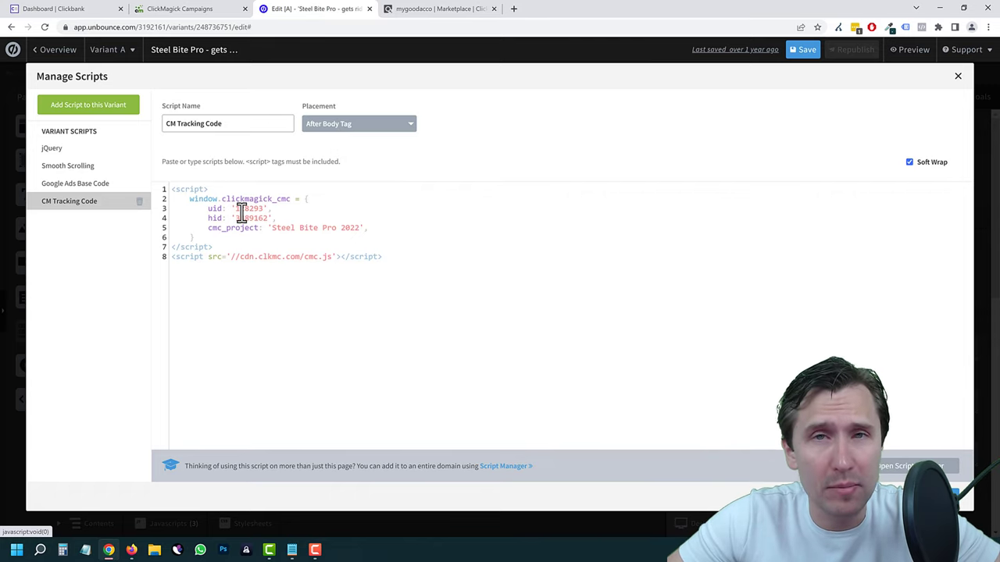
Switch the CM Tracking Code script's placement to Head and back to After Body Tag
{"action": "left_click", "coordinate": [346, 126]}
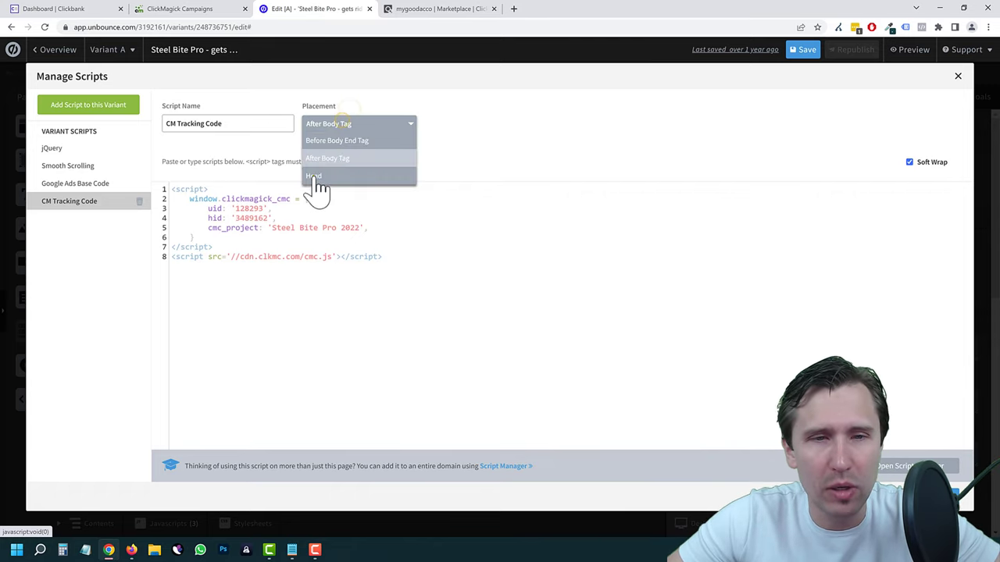
{"action": "left_click", "coordinate": [313, 177]}
{"action": "left_click", "coordinate": [346, 127]}
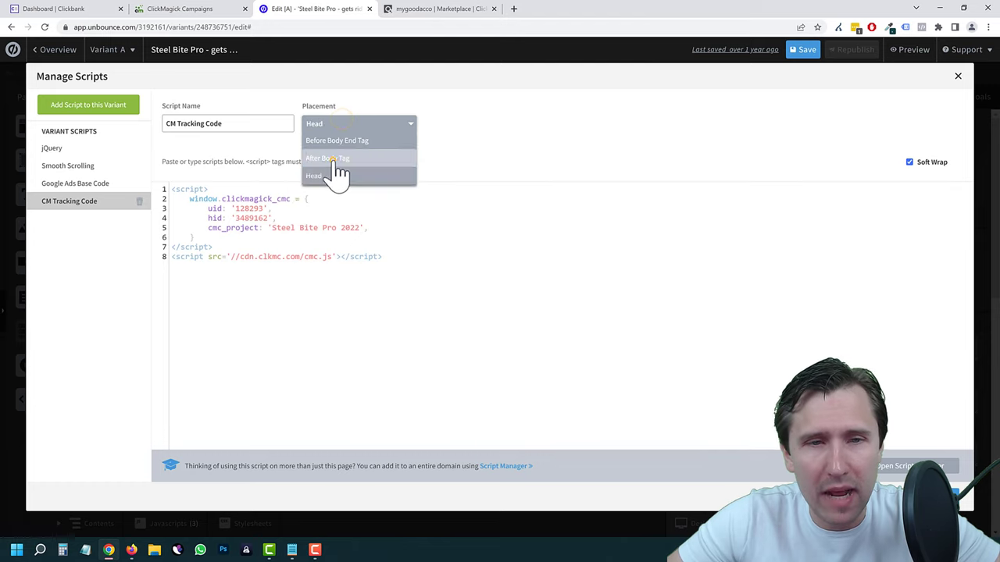
{"action": "left_click", "coordinate": [334, 165]}
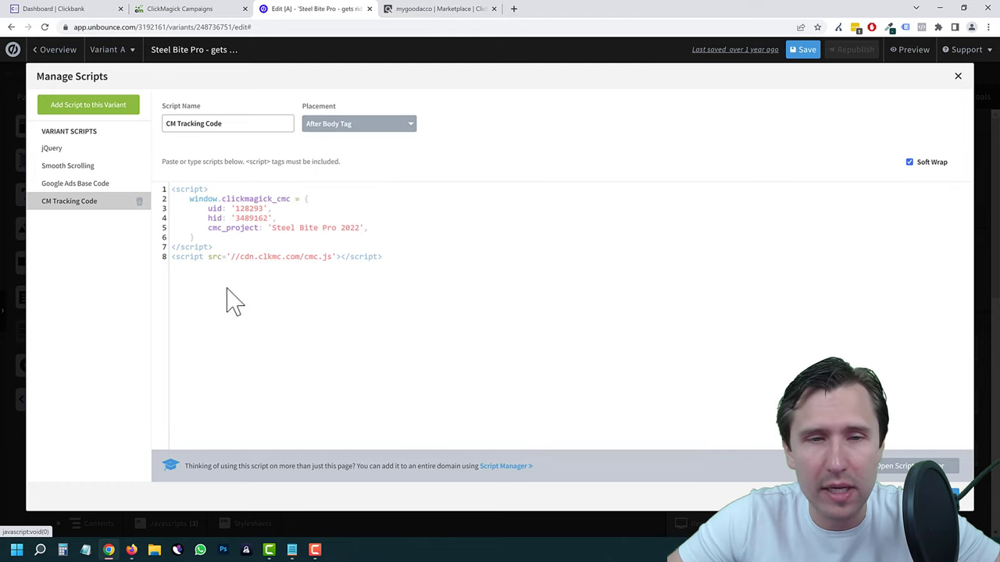
Check the project name in the pasted tracking code and close the script manager, keeping the CM Tracking Code script
{"action": "left_click_drag", "start_coordinate": [394, 256], "coordinate": [174, 189]}
{"action": "left_click", "coordinate": [318, 228]}
{"action": "left_click_drag", "start_coordinate": [359, 227], "coordinate": [278, 227]}
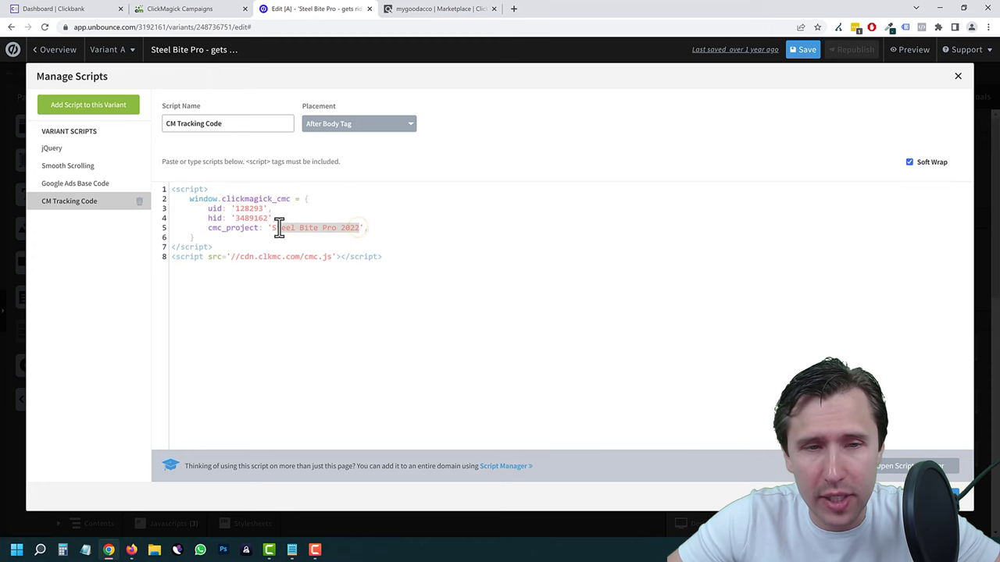
{"action": "left_click", "coordinate": [955, 494]}
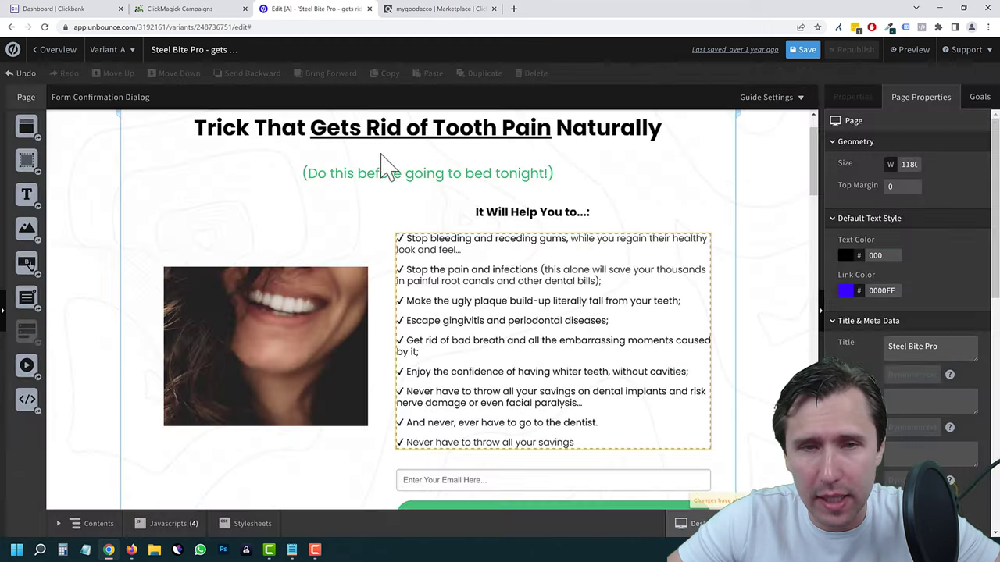
Switch to ClickMagick, advance the TrueTracking setup to the conversion tracking code, and examine its Sale and Action versions
{"action": "left_click", "coordinate": [179, 9]}
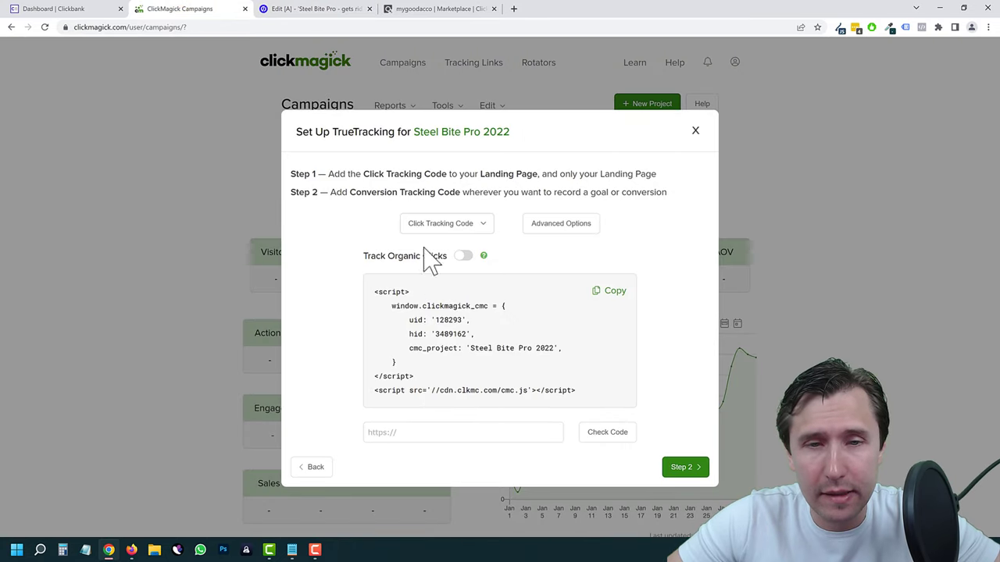
{"action": "left_click", "coordinate": [687, 471]}
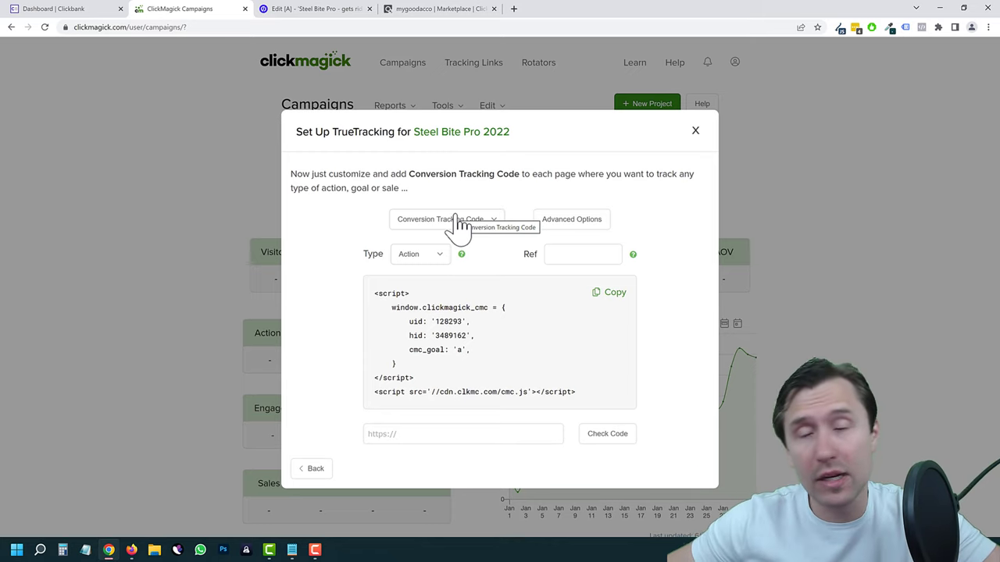
{"action": "left_click", "coordinate": [411, 254]}
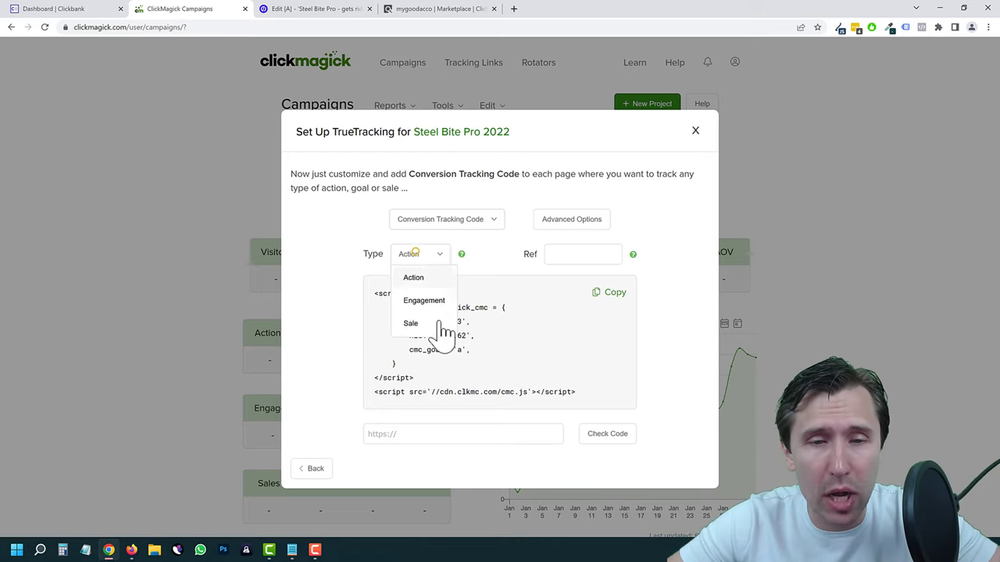
{"action": "left_click", "coordinate": [411, 324]}
{"action": "left_click_drag", "start_coordinate": [561, 393], "coordinate": [344, 290]}
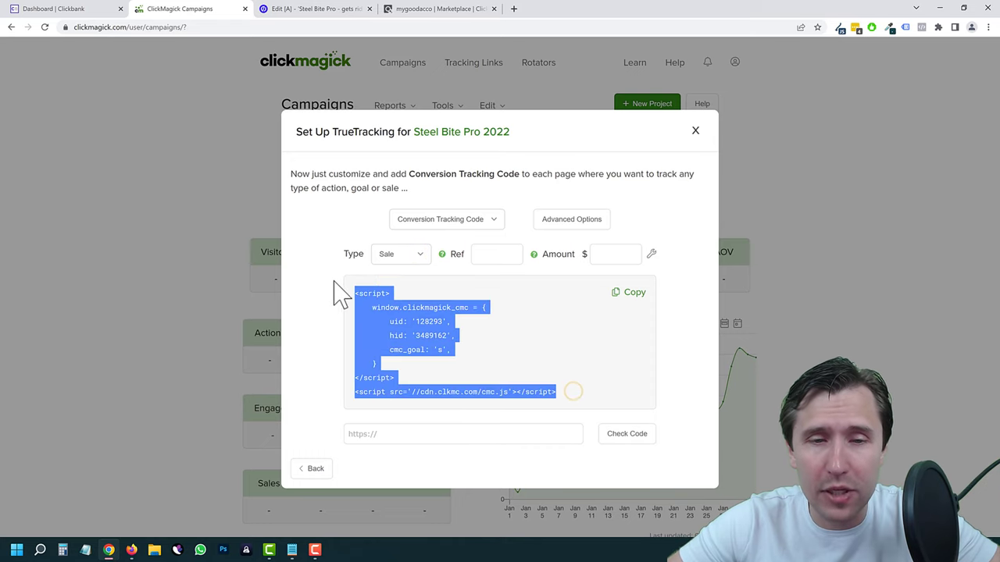
{"action": "left_click", "coordinate": [401, 255]}
{"action": "left_click", "coordinate": [410, 278]}
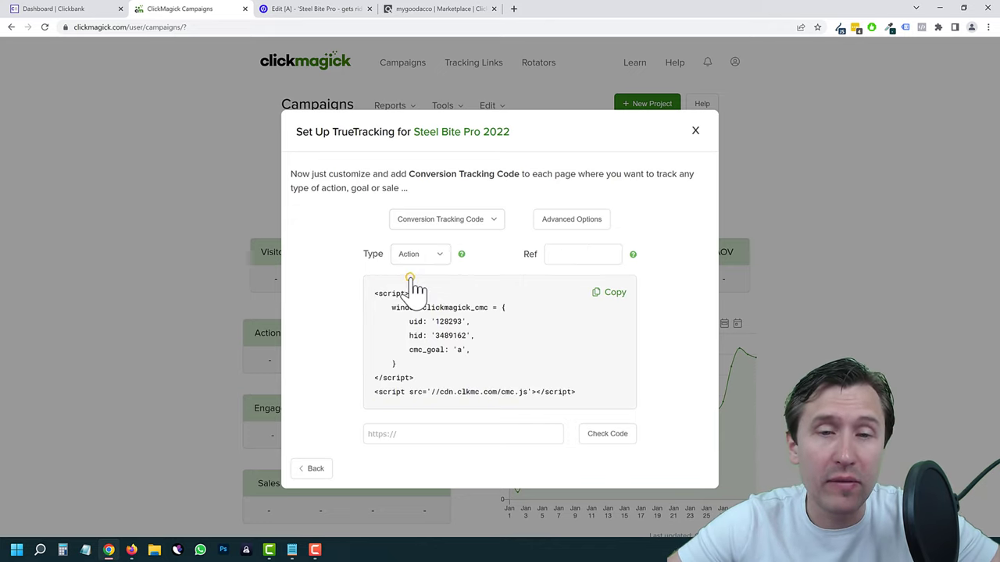
{"action": "left_click_drag", "start_coordinate": [600, 392], "coordinate": [357, 281]}
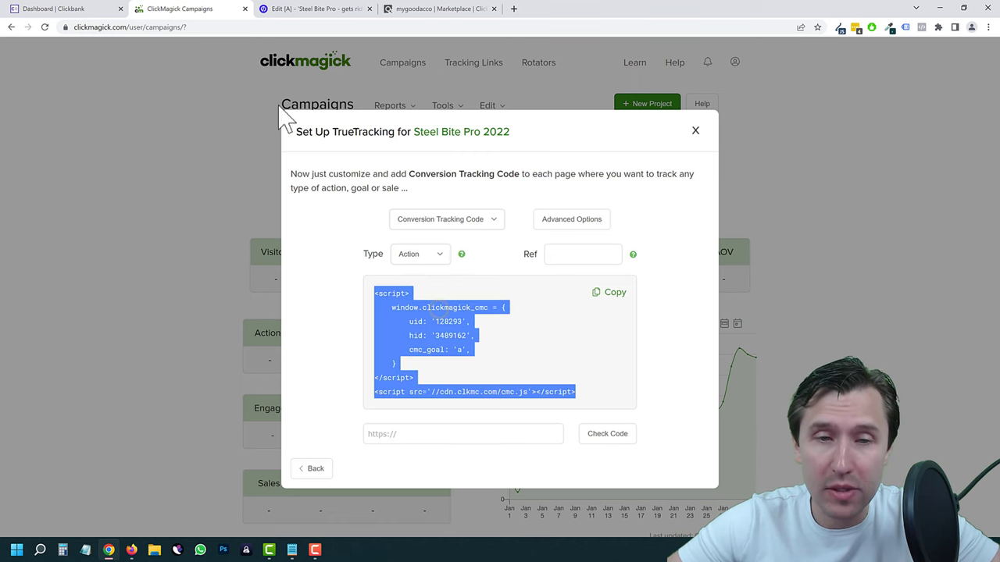
Switch to the Unbounce page and examine its email opt-in form against the Action conversion code in ClickMagick
{"action": "left_click", "coordinate": [312, 11]}
{"action": "scroll", "coordinate": [446, 426], "scroll_direction": "down", "scroll_amount": 3}
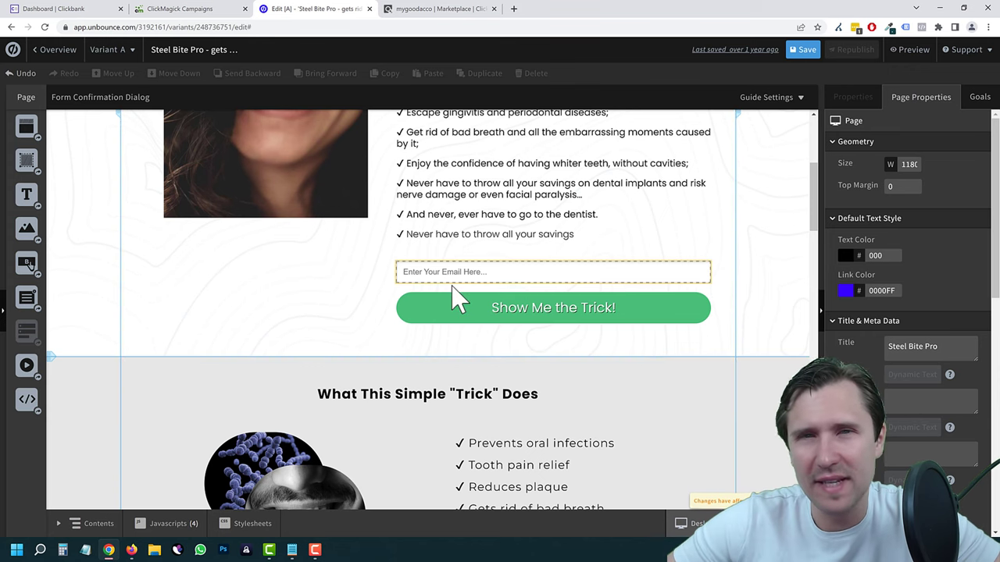
{"action": "scroll", "coordinate": [320, 167], "scroll_direction": "up", "scroll_amount": 2}
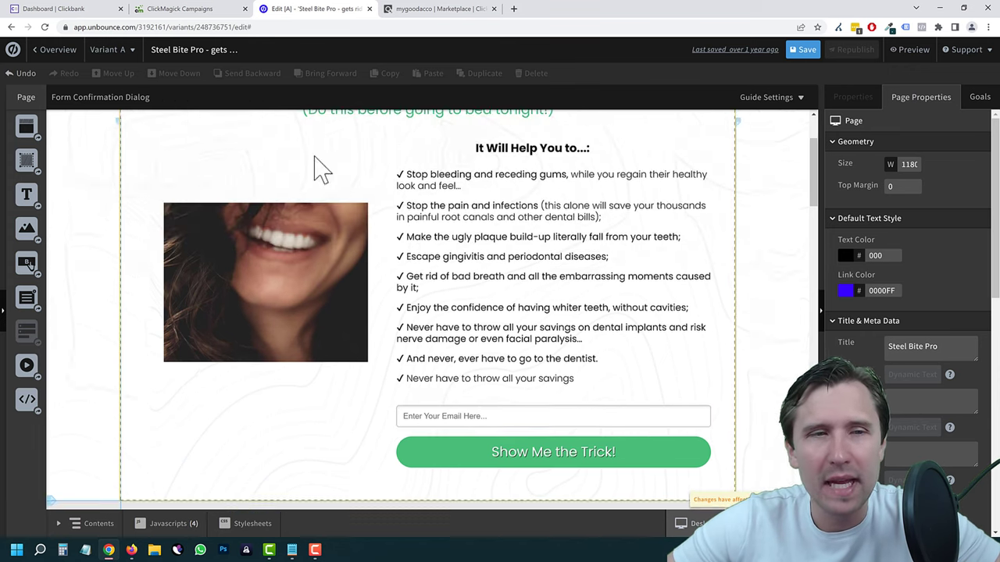
{"action": "left_click", "coordinate": [178, 10]}
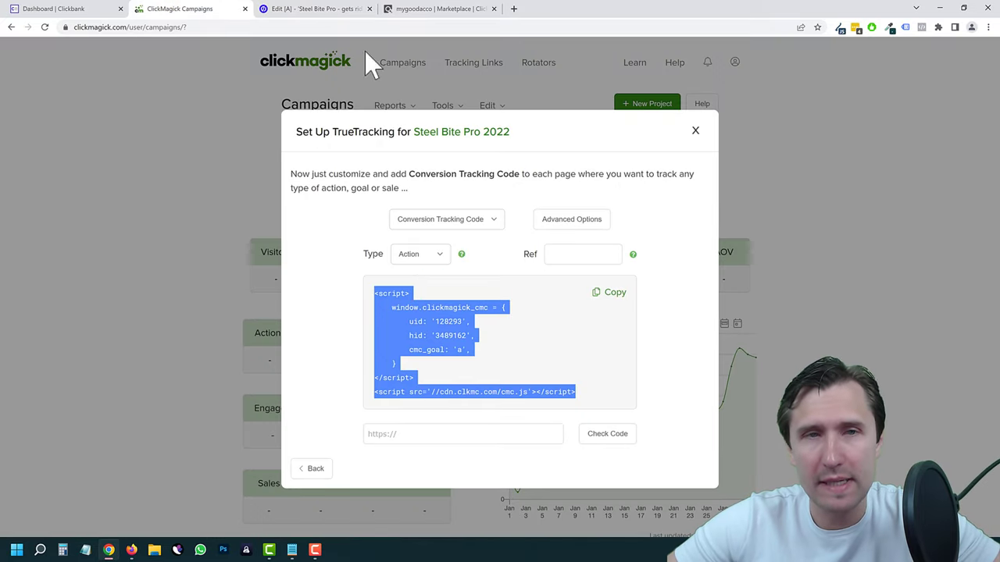
{"action": "left_click", "coordinate": [316, 9]}
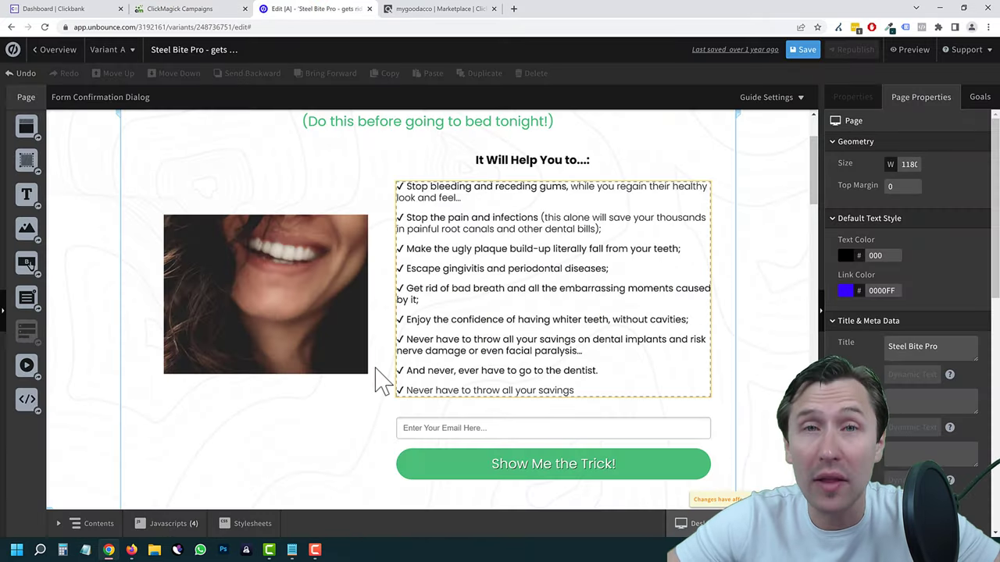
{"action": "left_click", "coordinate": [167, 525]}
{"action": "left_click", "coordinate": [160, 501]}
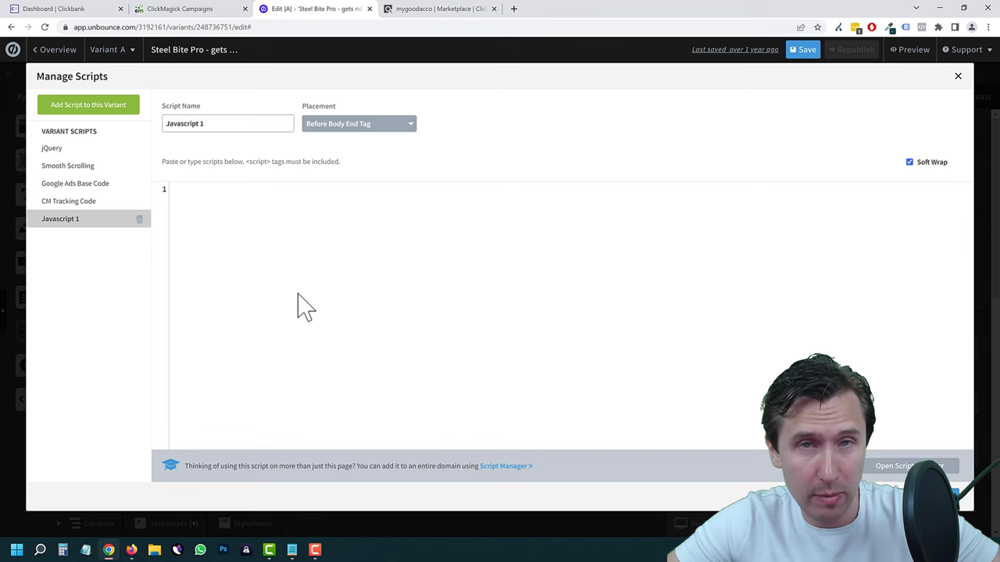
{"action": "key", "text": "Escape"}
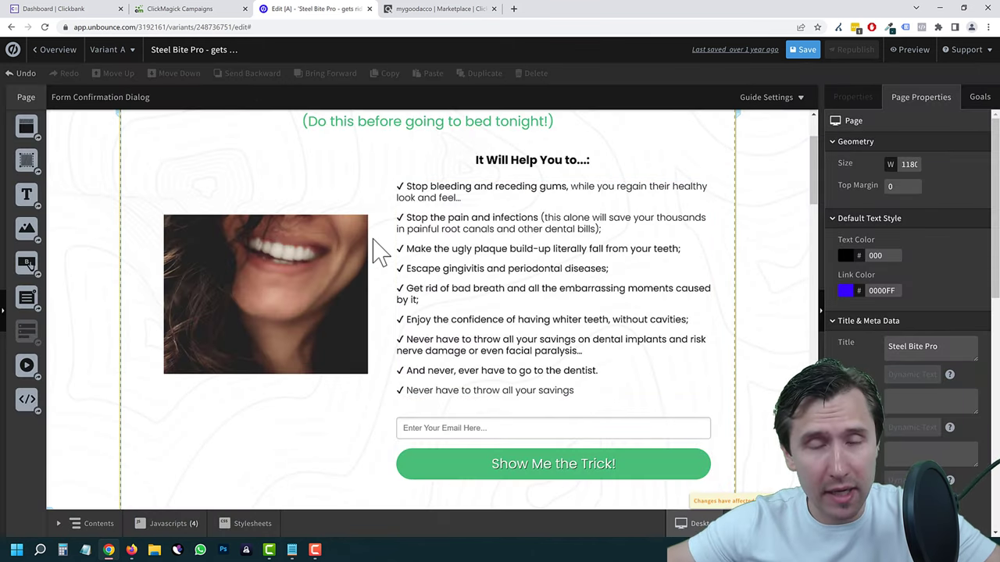
Switch to ClickMagick, close the TrueTracking setup, and check that Steel Bite Pro 2022 is among the campaign projects
{"action": "left_click", "coordinate": [219, 9]}
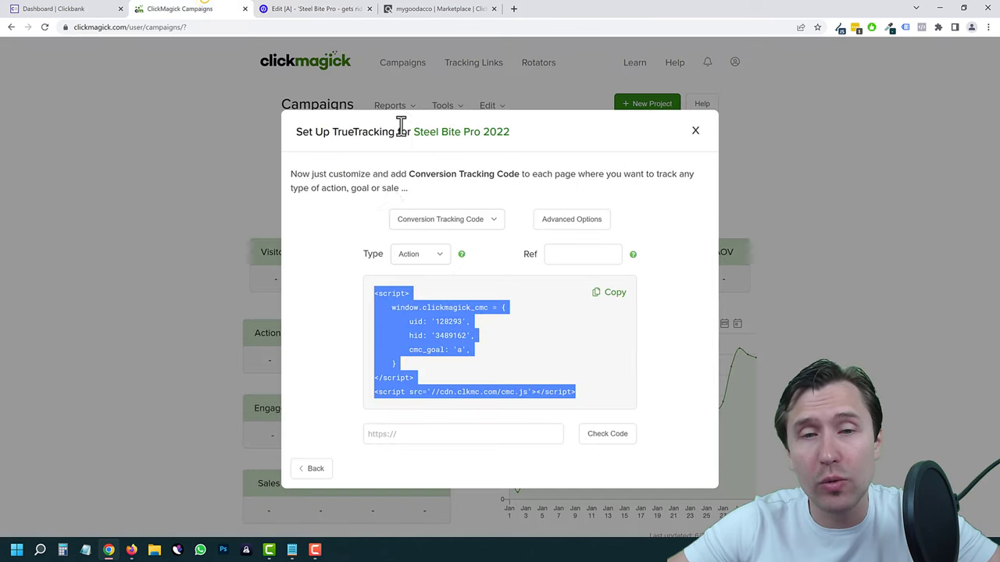
{"action": "left_click", "coordinate": [429, 265]}
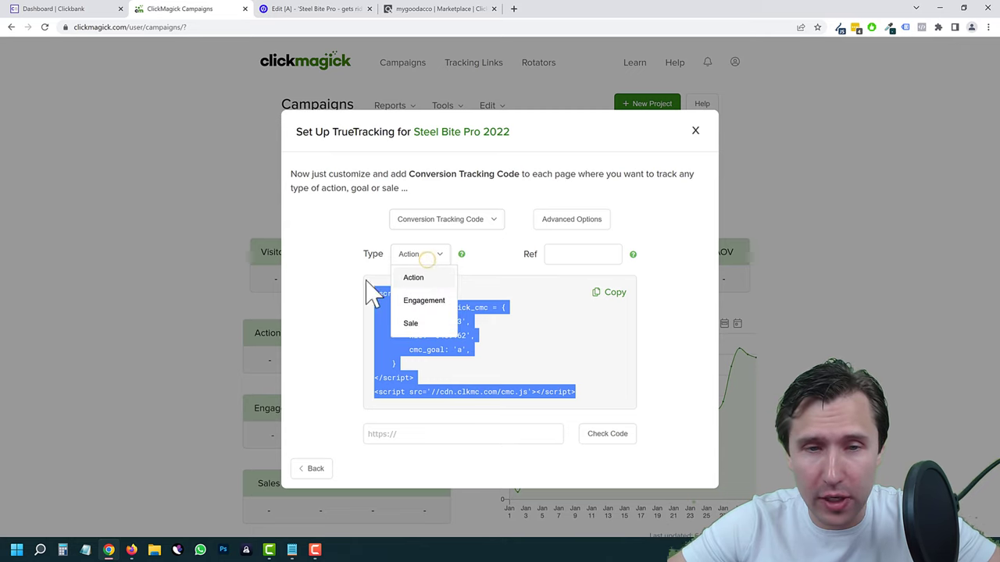
{"action": "left_click", "coordinate": [330, 232]}
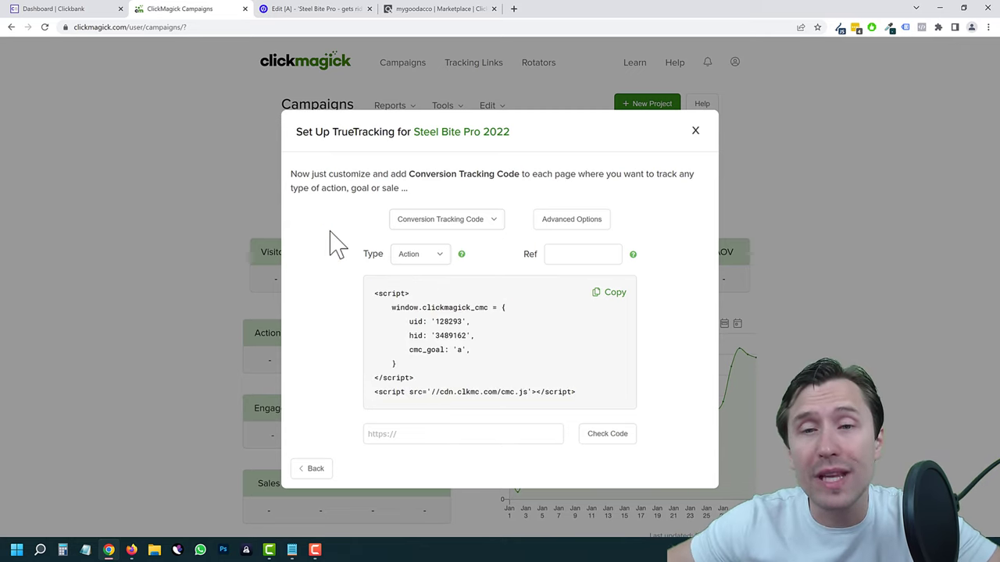
{"action": "left_click", "coordinate": [695, 131]}
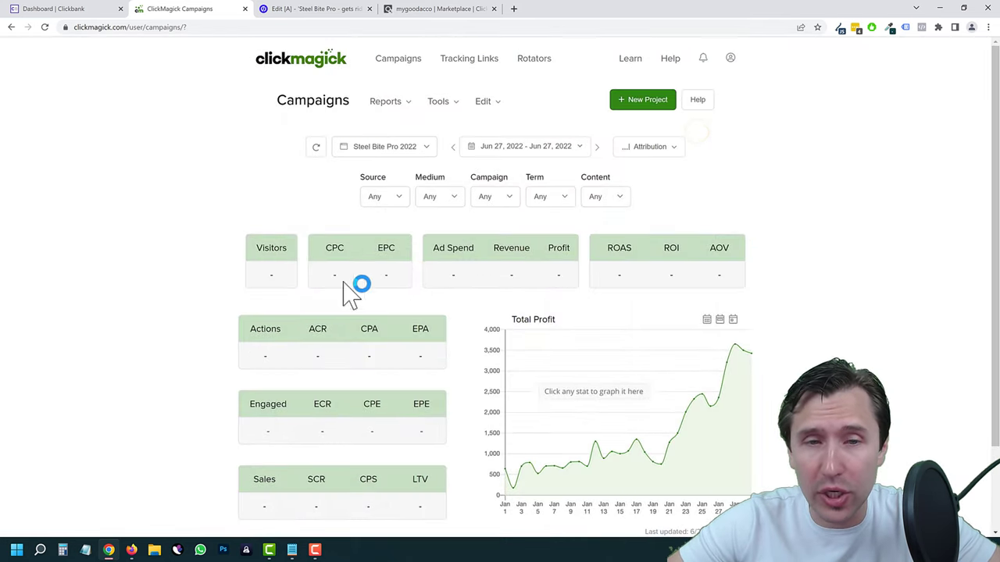
{"action": "left_click", "coordinate": [377, 146]}
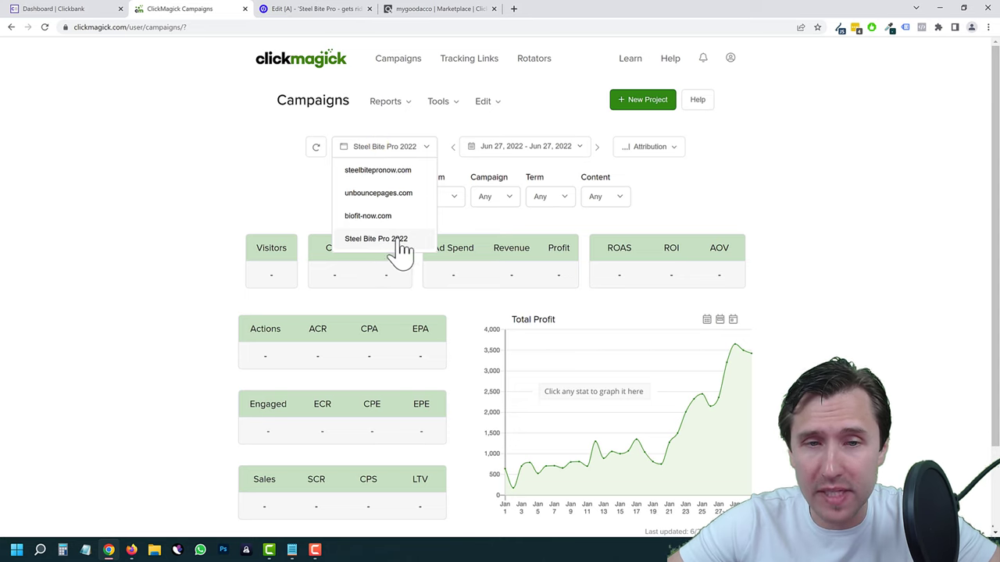
{"action": "left_click", "coordinate": [261, 187]}
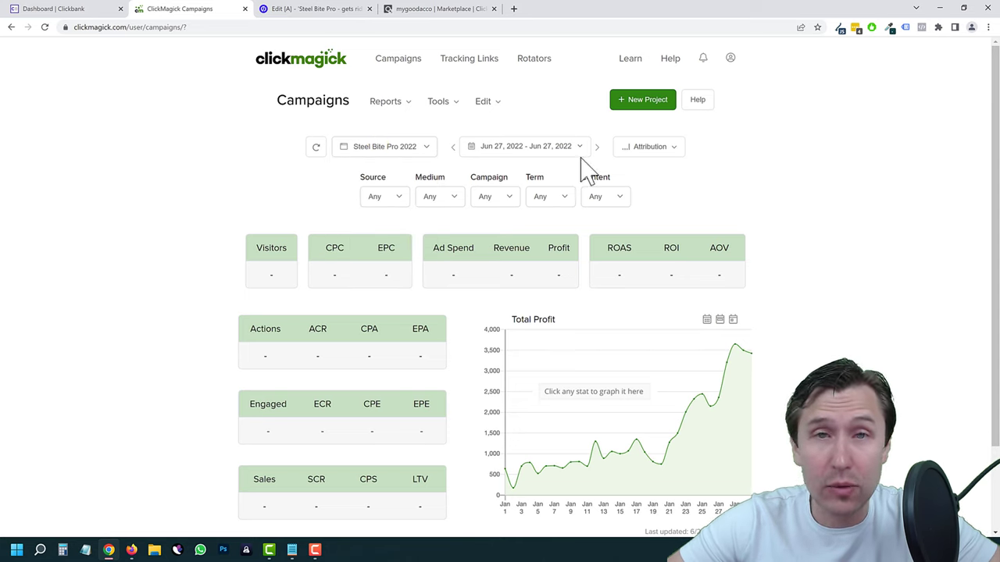
Switch to the ClickBank marketplace, create a HopLink for The Instant Crappie Catching Tricks E-Kit without a tracking ID, and copy it
{"action": "left_click", "coordinate": [312, 10]}
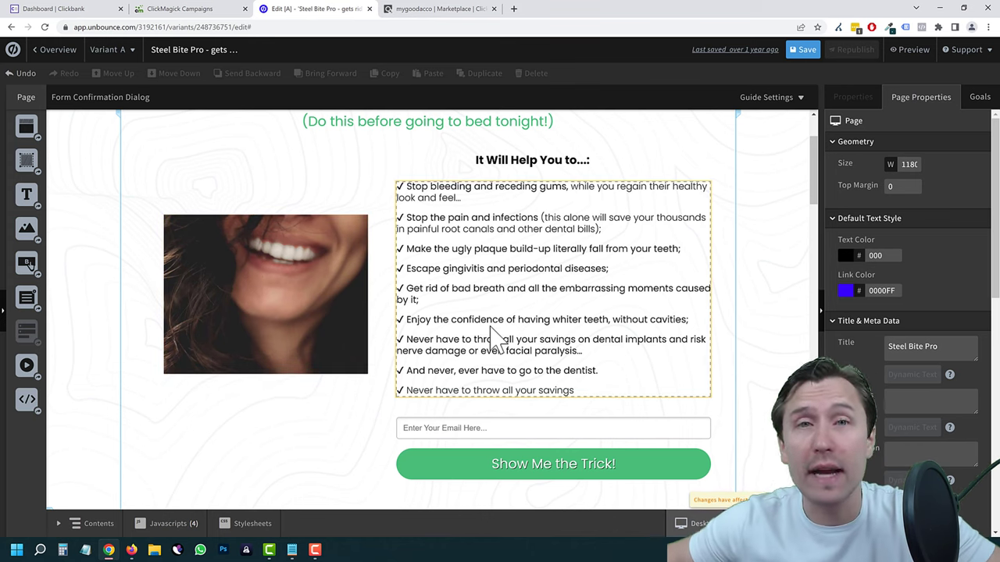
{"action": "left_click", "coordinate": [439, 9]}
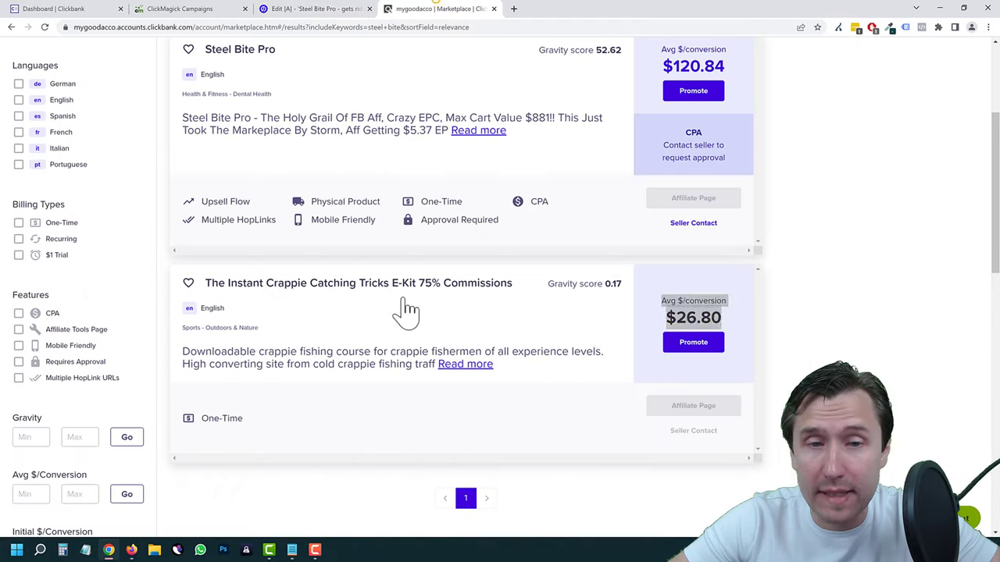
{"action": "left_click", "coordinate": [690, 344]}
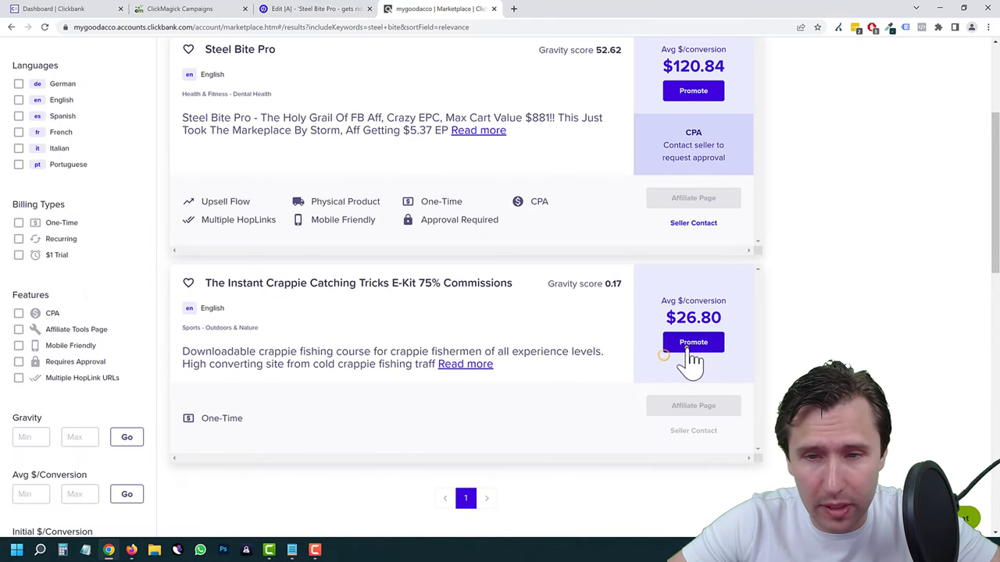
{"action": "left_click", "coordinate": [482, 376]}
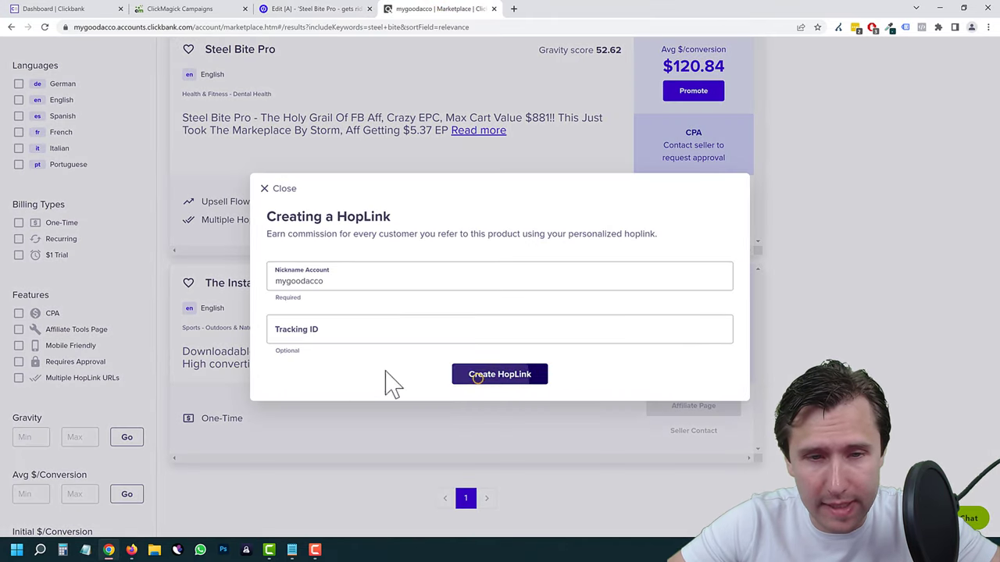
{"action": "left_click", "coordinate": [709, 400]}
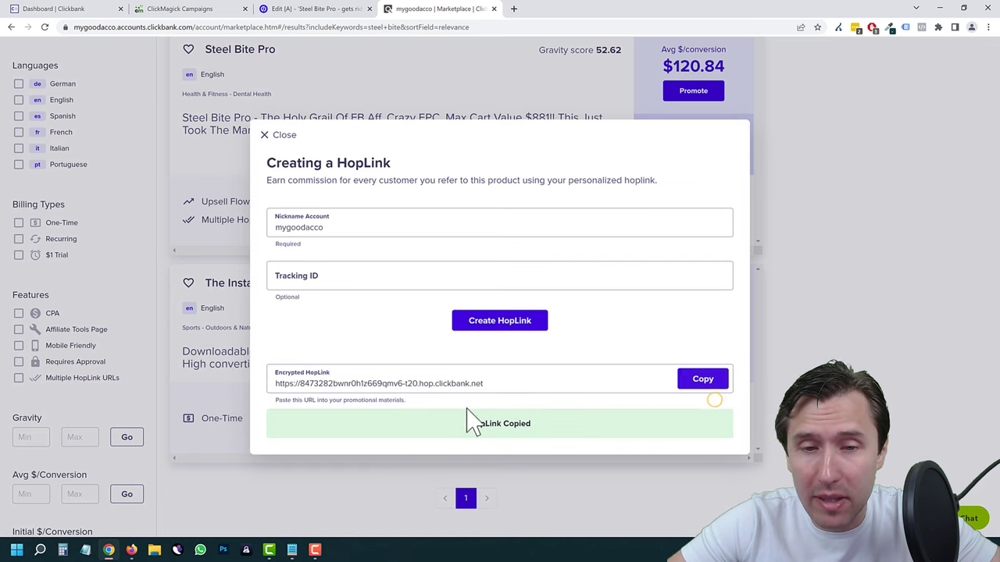
Switch to ClickMagick's Affiliate Link Builder and choose ClickBank (Affiliate) as the network, keeping Campaigns as the tracking type
{"action": "left_click", "coordinate": [187, 10]}
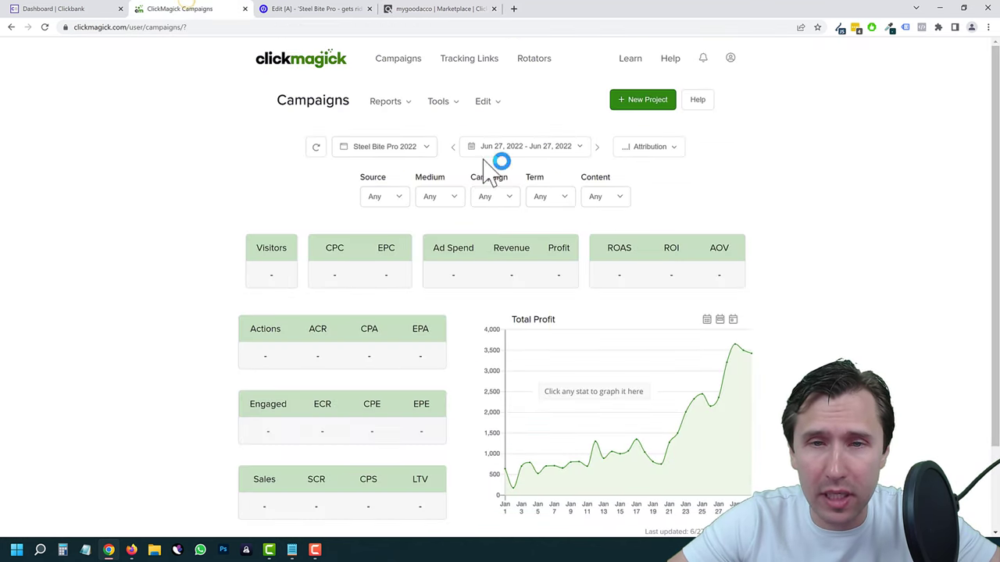
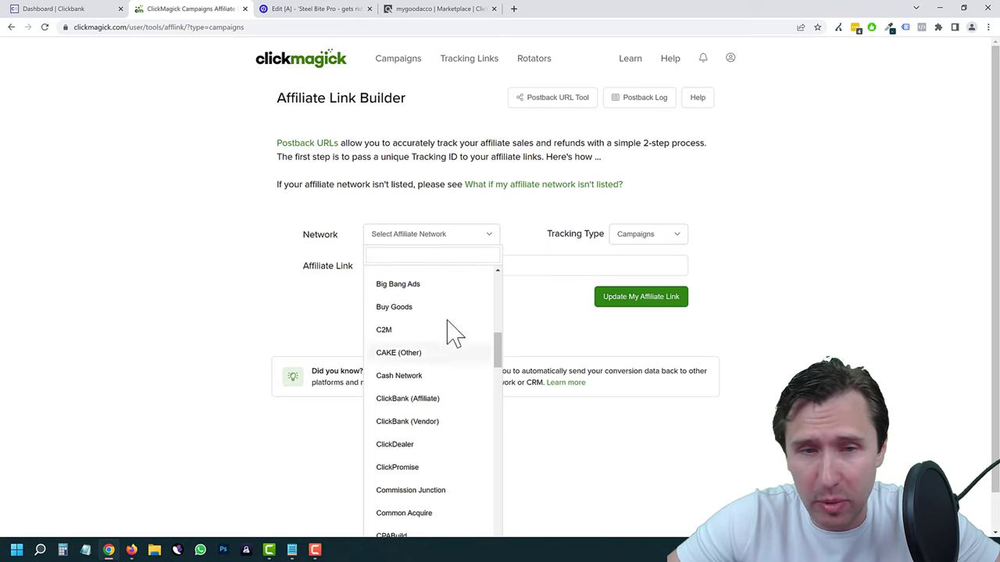
{"action": "left_click", "coordinate": [410, 398]}
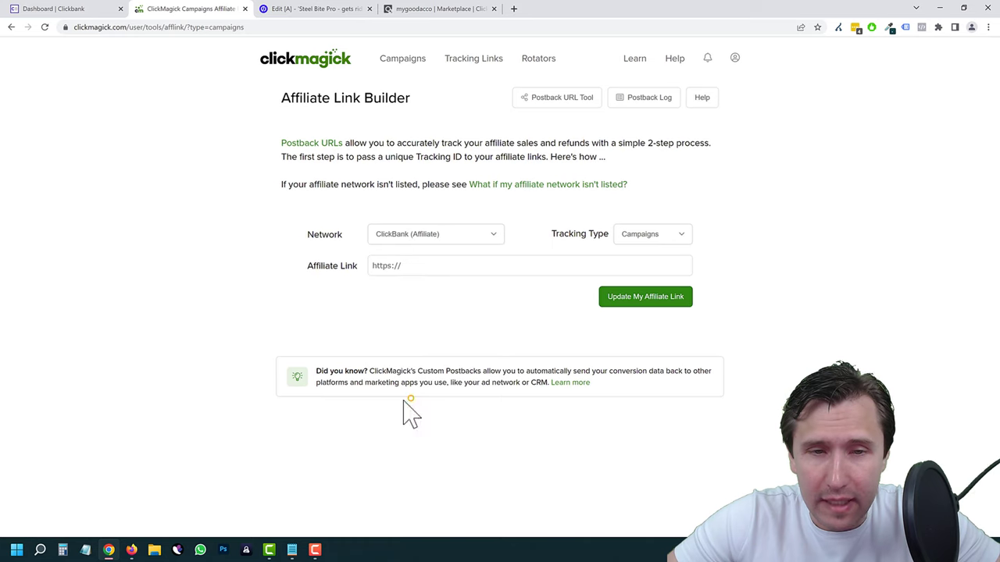
{"action": "left_click", "coordinate": [659, 237]}
{"action": "left_click", "coordinate": [481, 295]}
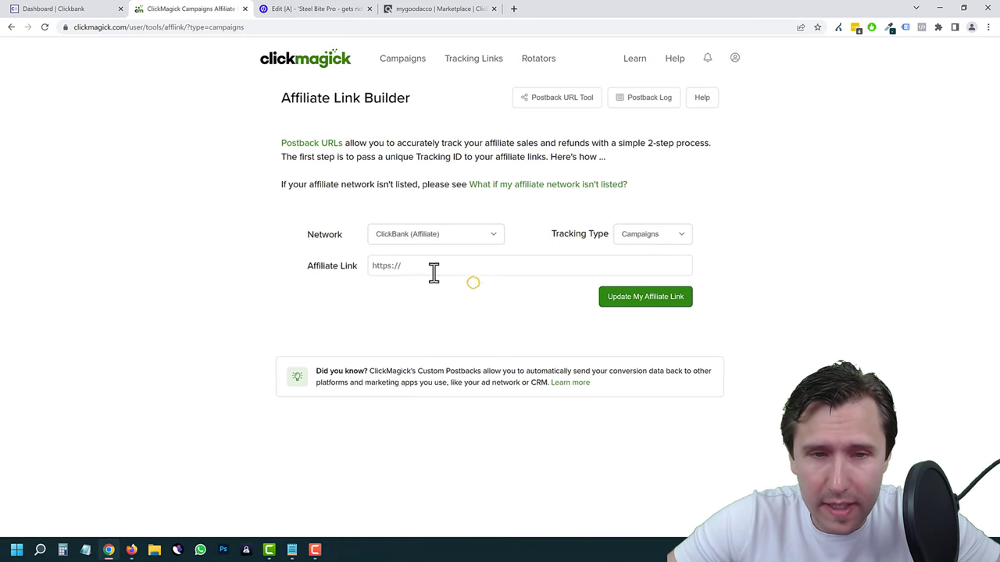
Replace the affiliate link placeholder with the copied HopLink and generate the updated affiliate link
{"action": "triple_click", "coordinate": [411, 265]}
{"action": "right_click", "coordinate": [424, 268]}
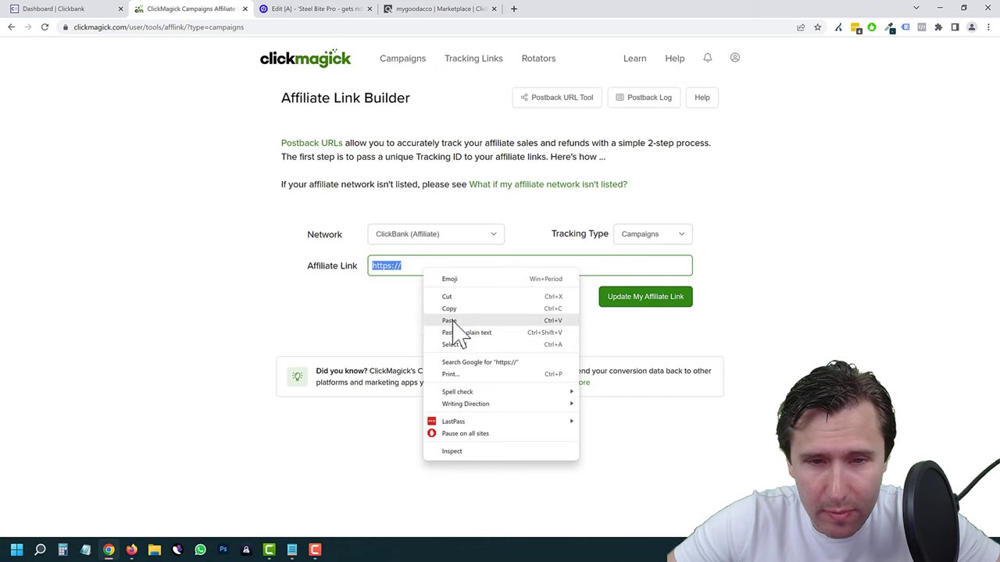
{"action": "left_click", "coordinate": [452, 321]}
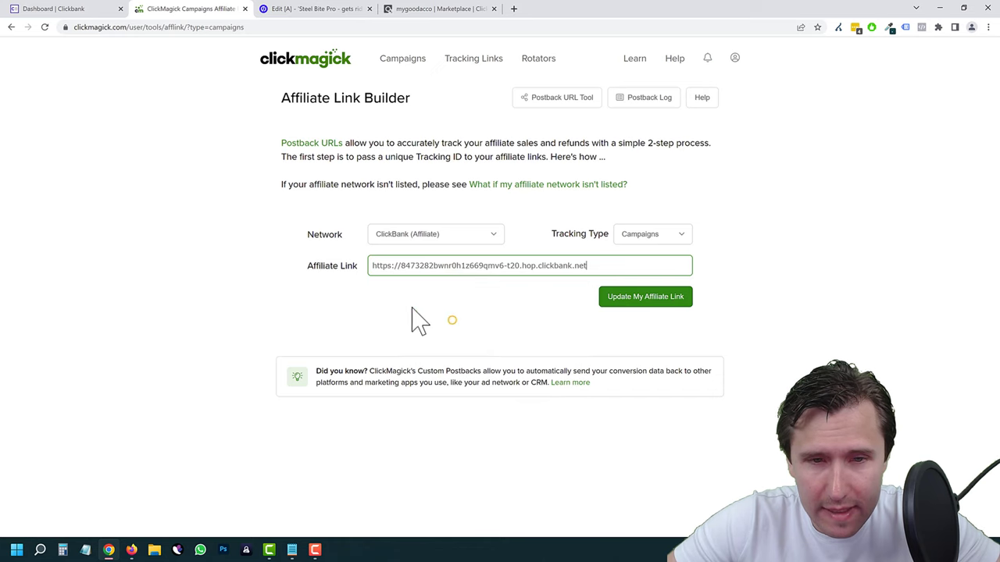
{"action": "left_click", "coordinate": [642, 304]}
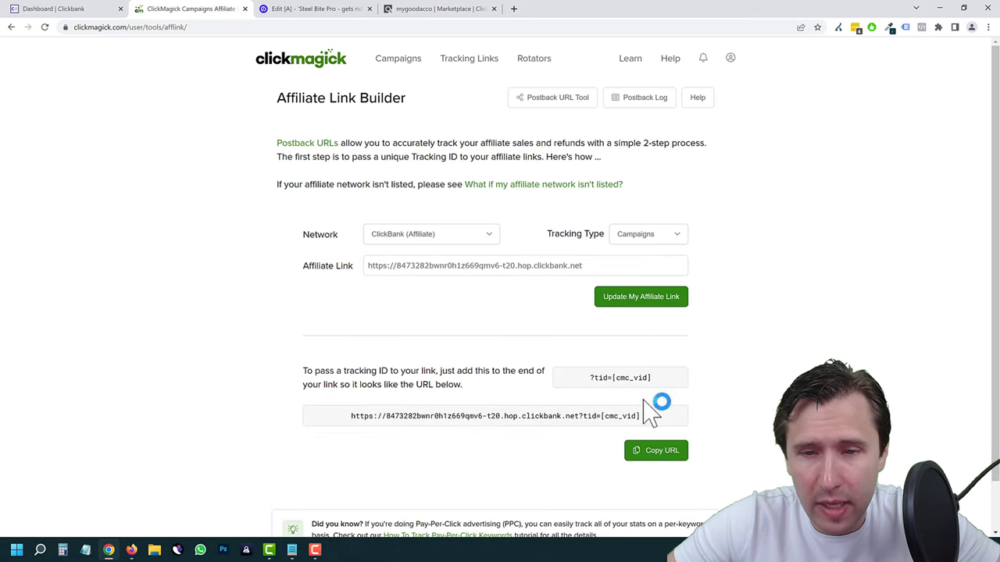
Examine the ?tid=[cmc_vid] tracking parameter appended to the generated ClickBank affiliate link
{"action": "left_click_drag", "start_coordinate": [620, 416], "coordinate": [586, 419]}
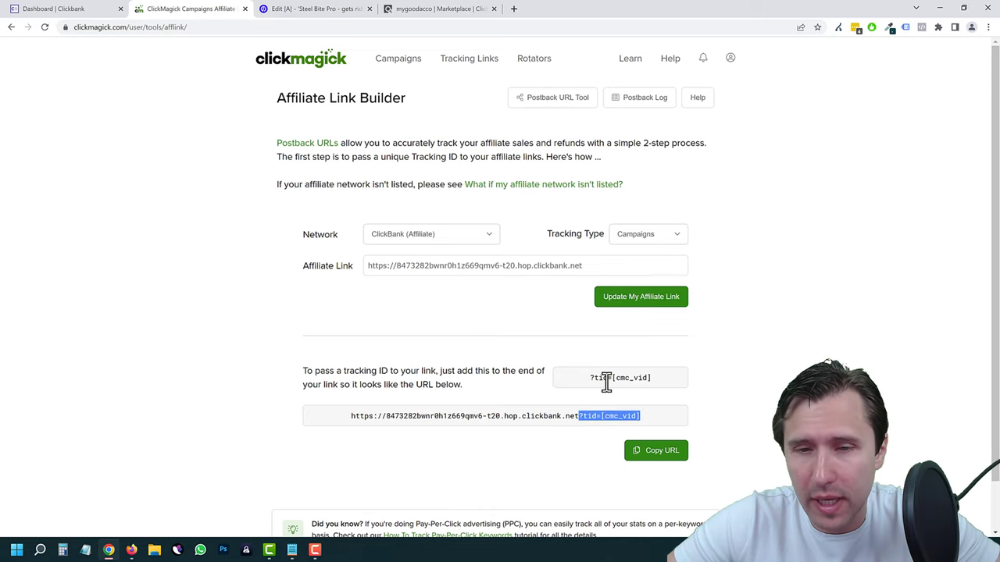
{"action": "left_click_drag", "start_coordinate": [606, 382], "coordinate": [595, 378]}
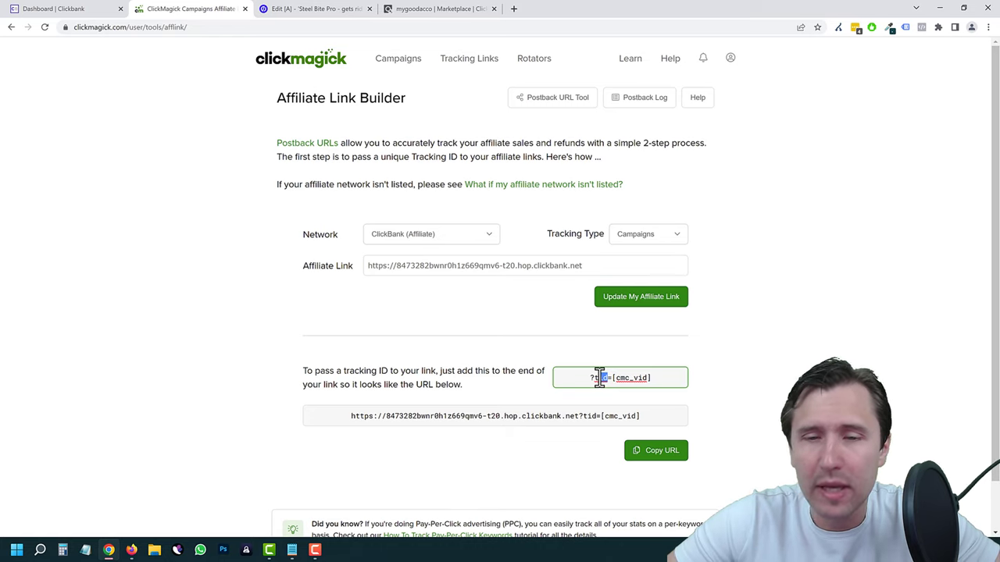
{"action": "triple_click", "coordinate": [600, 378]}
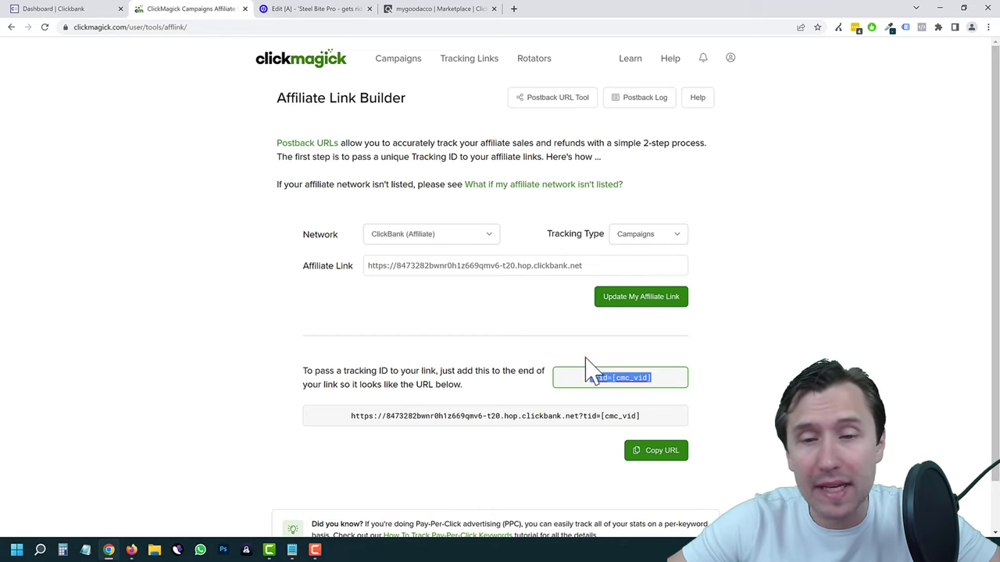
{"action": "left_click", "coordinate": [584, 358]}
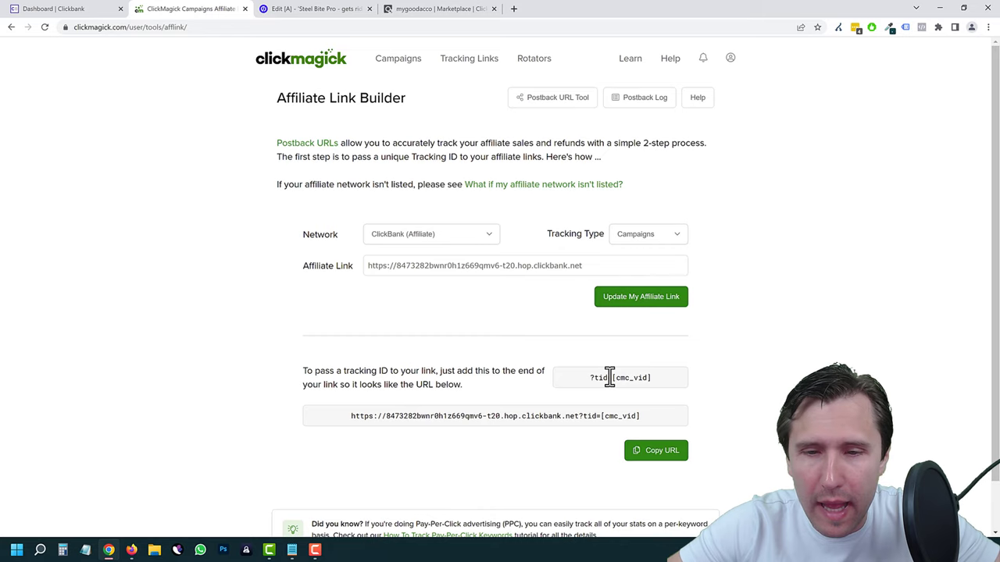
{"action": "left_click_drag", "start_coordinate": [616, 378], "coordinate": [645, 378]}
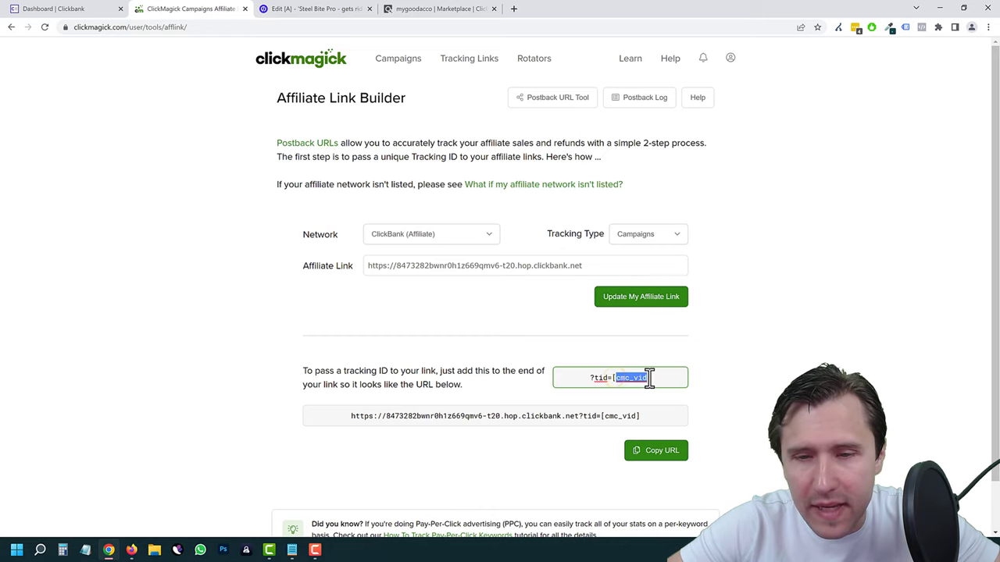
{"action": "triple_click", "coordinate": [642, 374]}
{"action": "left_click", "coordinate": [647, 359]}
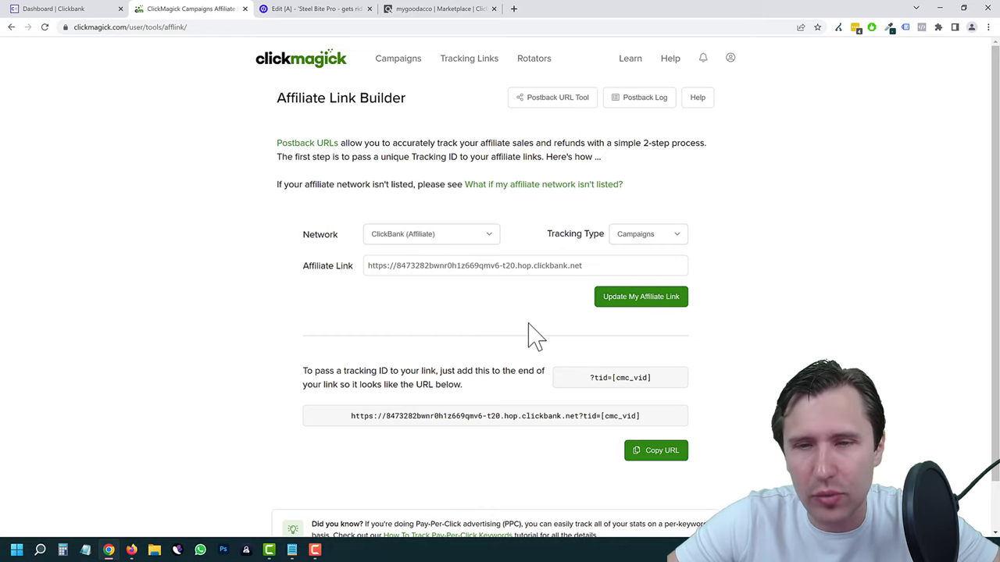
Change the network to MaxBounty, update the affiliate link, and inspect the tracking parameter it uses
{"action": "left_click", "coordinate": [446, 251]}
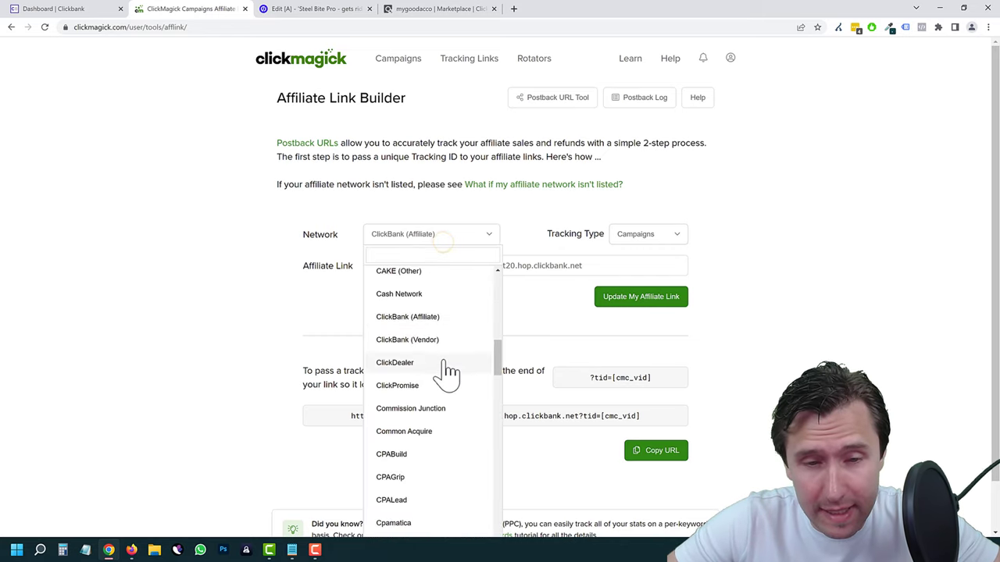
{"action": "scroll", "coordinate": [449, 373], "scroll_direction": "down", "scroll_amount": 4}
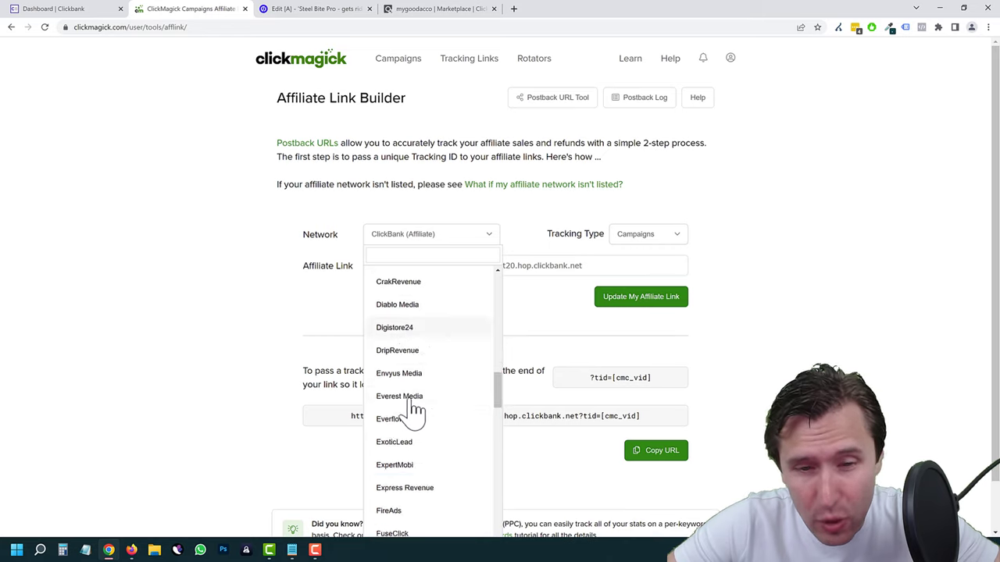
{"action": "scroll", "coordinate": [422, 398], "scroll_direction": "down", "scroll_amount": 5}
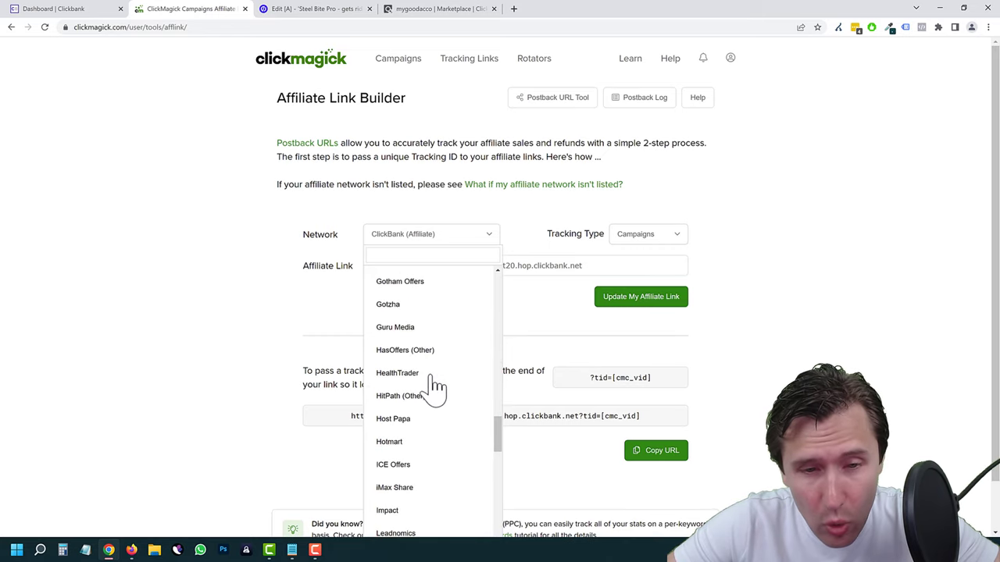
{"action": "scroll", "coordinate": [433, 387], "scroll_direction": "down", "scroll_amount": 5}
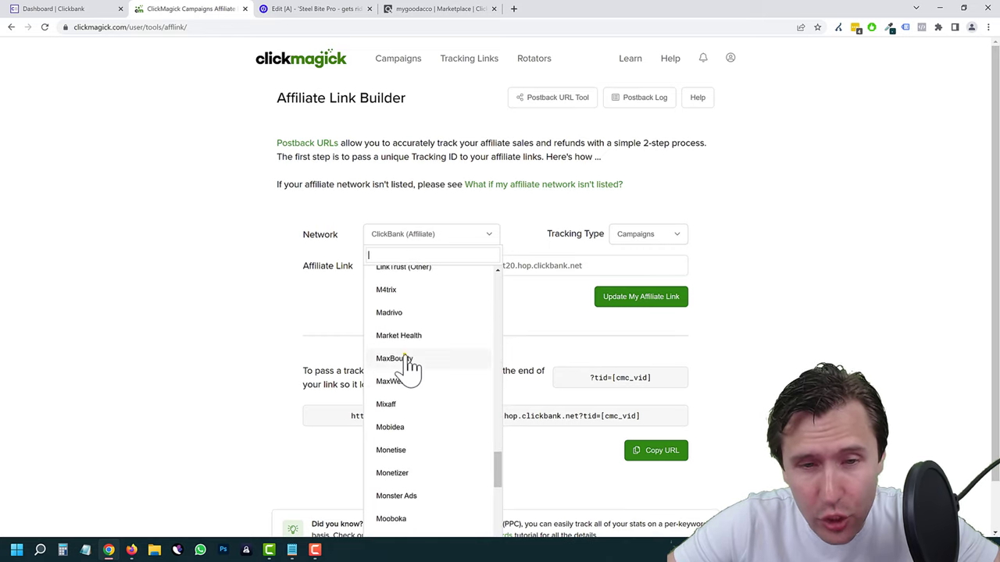
{"action": "left_click", "coordinate": [394, 358]}
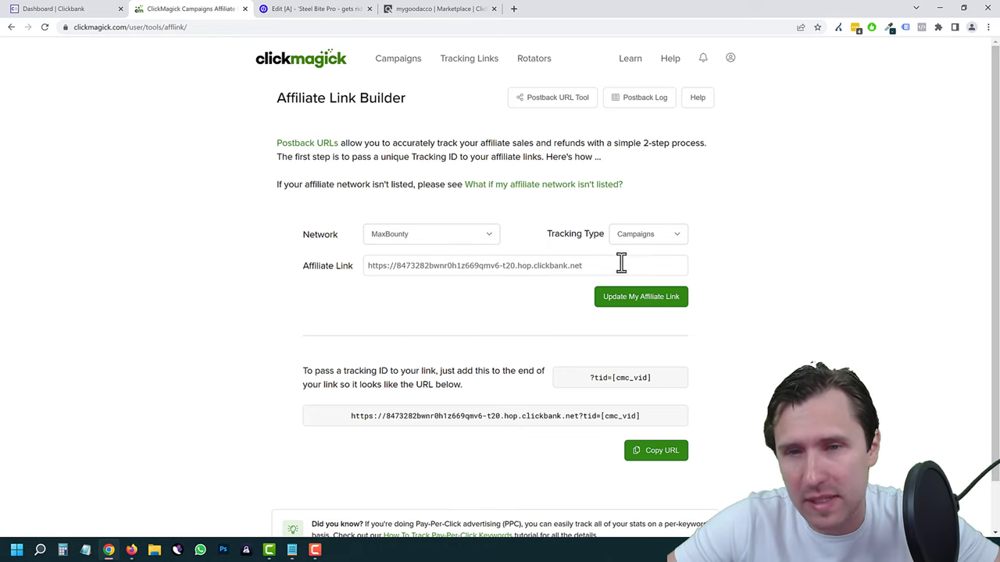
{"action": "left_click", "coordinate": [598, 303]}
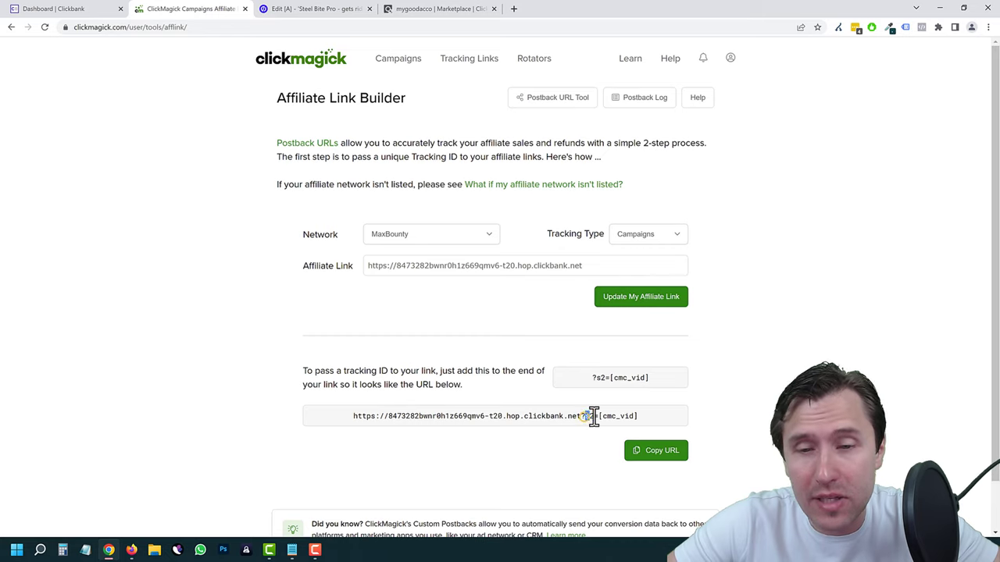
{"action": "left_click_drag", "start_coordinate": [614, 378], "coordinate": [643, 377]}
{"action": "triple_click", "coordinate": [638, 378]}
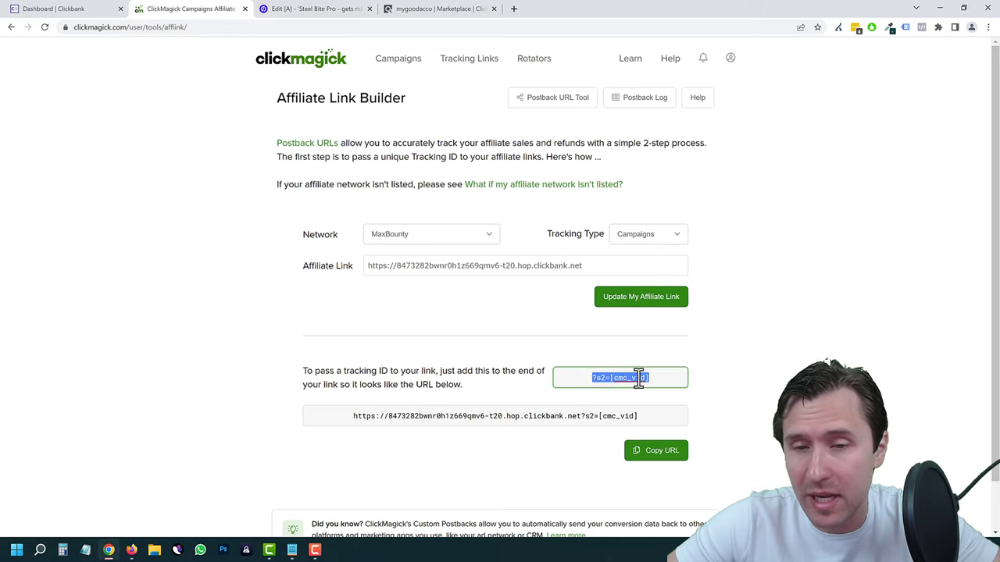
{"action": "mouse_move", "coordinate": [605, 417]}
{"action": "left_mouse_down"}
{"action": "mouse_move", "coordinate": [636, 416]}
{"action": "mouse_move", "coordinate": [585, 415]}
{"action": "left_mouse_up"}
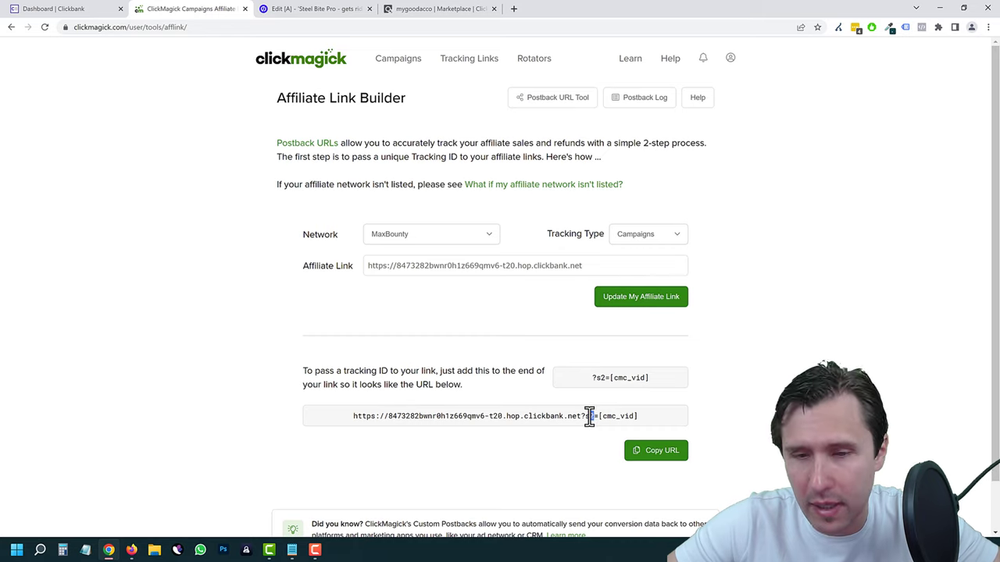
Set the network back to ClickBank (Affiliate) and regenerate the updated affiliate link
{"action": "left_click", "coordinate": [433, 237]}
{"action": "scroll", "coordinate": [428, 289], "scroll_direction": "up", "scroll_amount": 2}
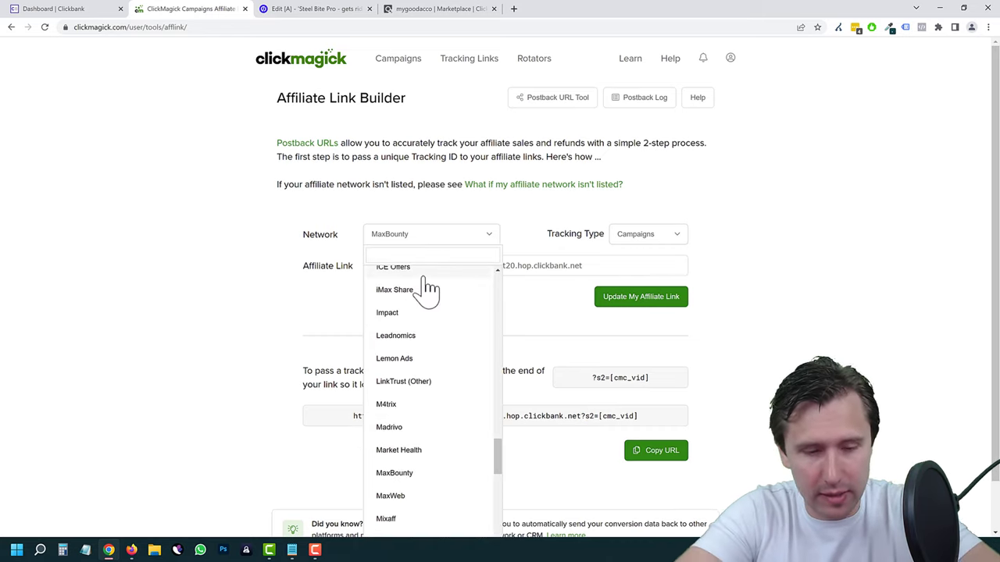
{"action": "type", "text": "clickb"}
{"action": "left_click", "coordinate": [428, 280]}
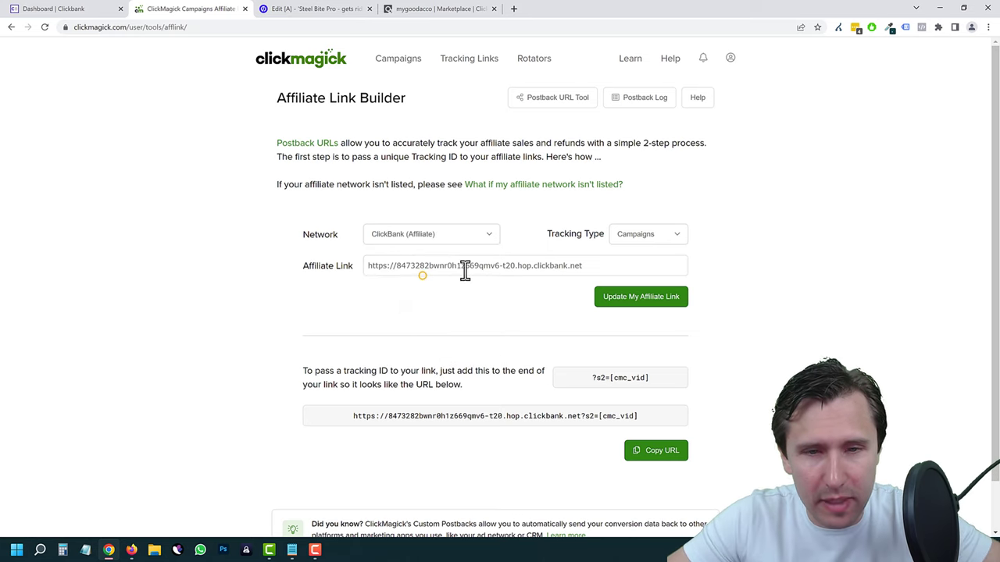
{"action": "left_click", "coordinate": [632, 303]}
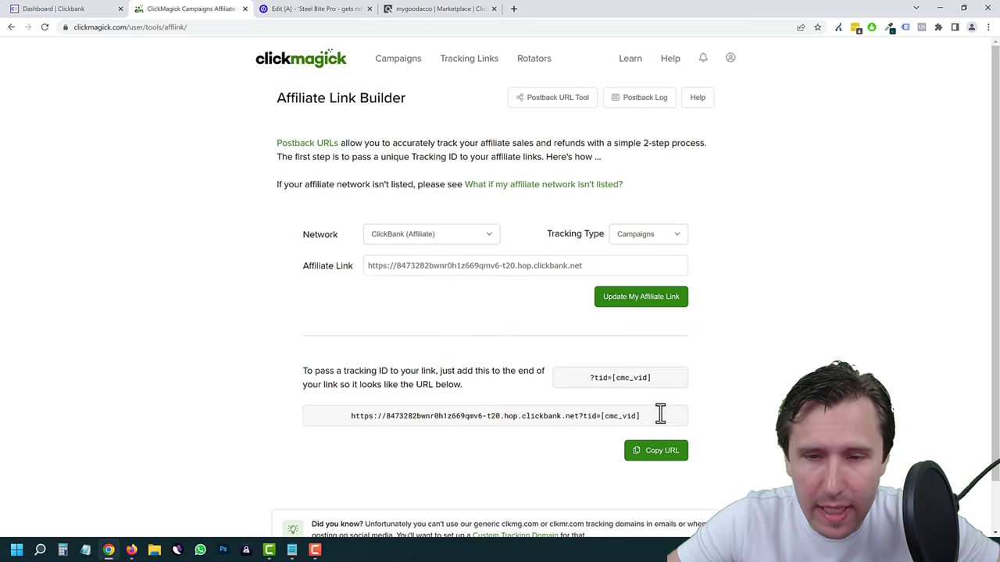
Review and copy the generated affiliate link including its ?tid=[cmc_vid] parameter, and switch to the Unbounce page editor
{"action": "left_click_drag", "start_coordinate": [653, 421], "coordinate": [308, 440]}
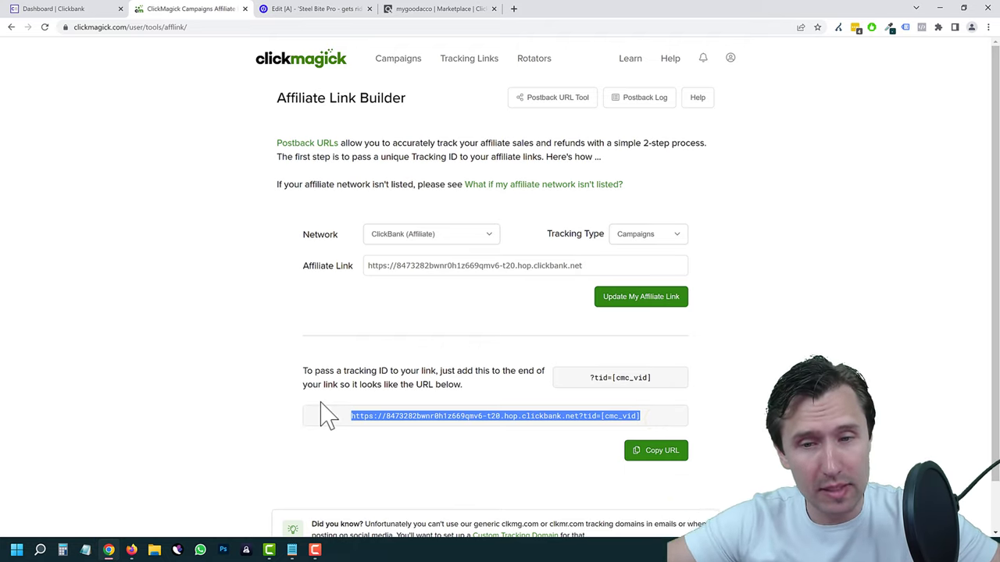
{"action": "double_click", "coordinate": [575, 414]}
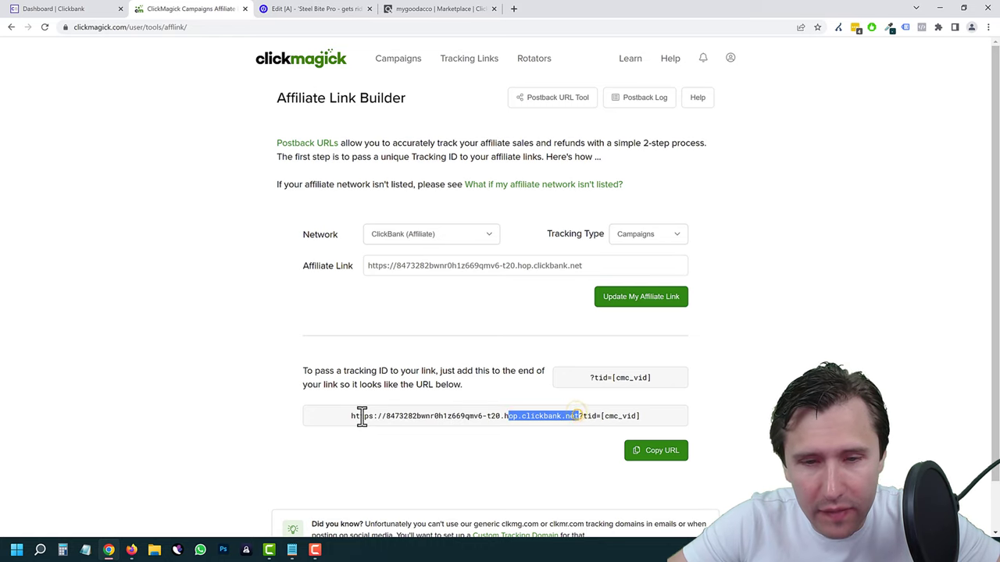
{"action": "left_click_drag", "start_coordinate": [362, 416], "coordinate": [353, 416]}
{"action": "left_click_drag", "start_coordinate": [652, 420], "coordinate": [579, 422]}
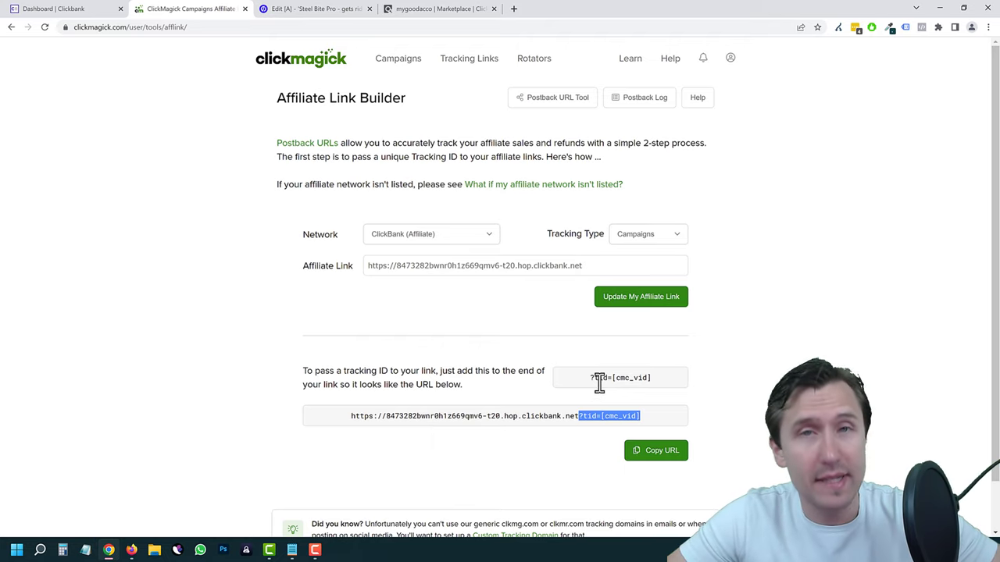
{"action": "left_click", "coordinate": [649, 456]}
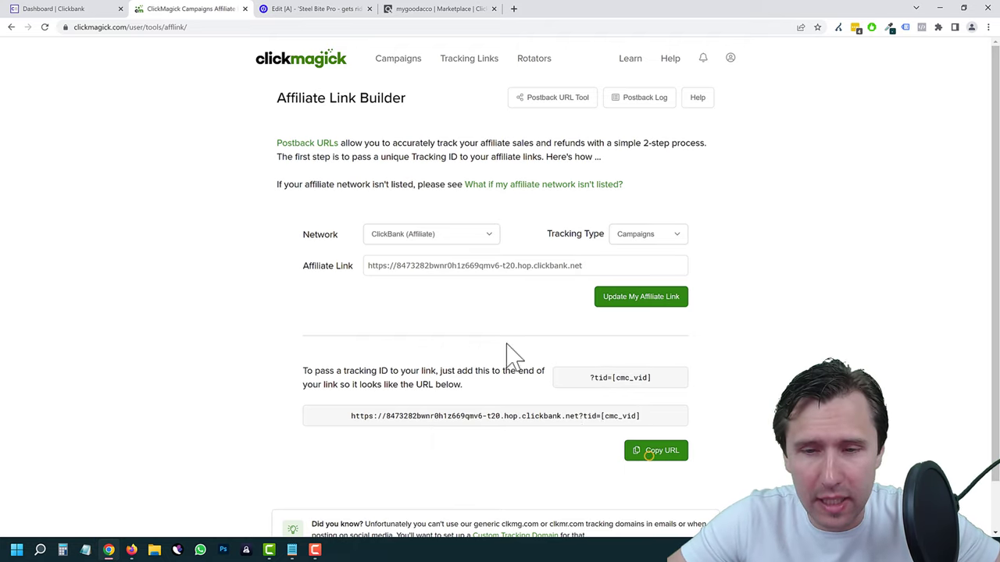
{"action": "left_click", "coordinate": [268, 15]}
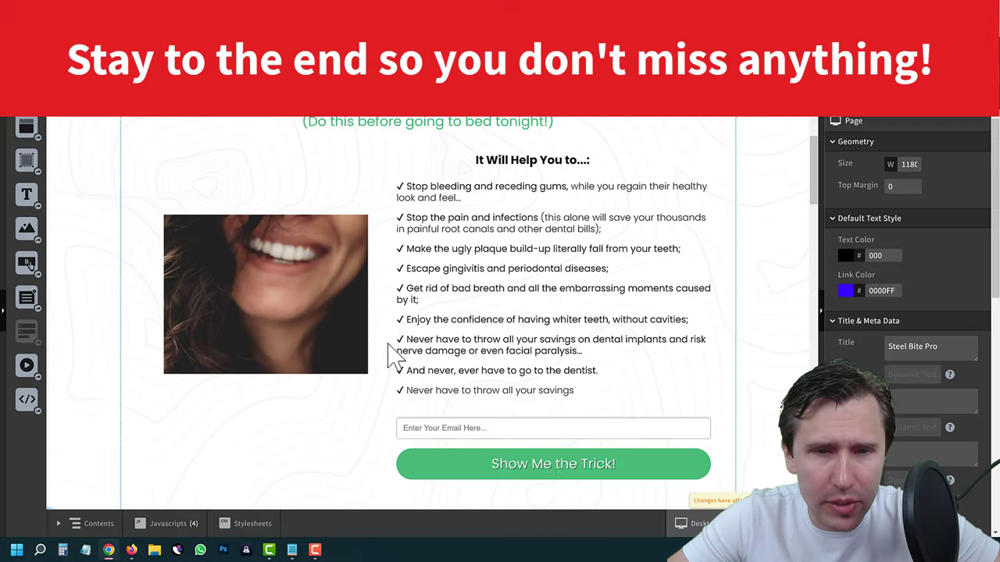
Try deleting the email opt-in form from the landing page, and undo the deletion
{"action": "left_click", "coordinate": [500, 430]}
{"action": "left_click", "coordinate": [608, 422]}
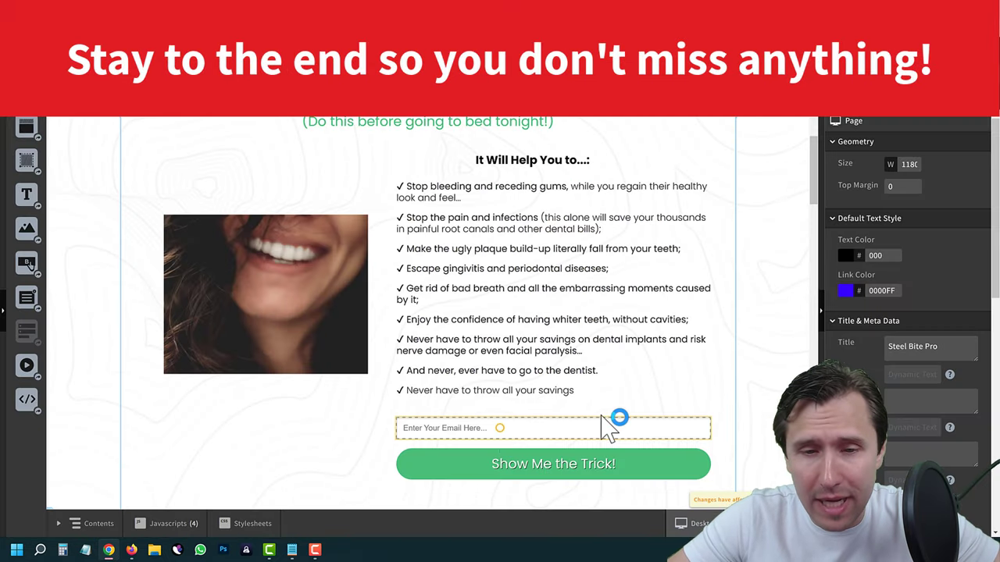
{"action": "key", "text": "Delete"}
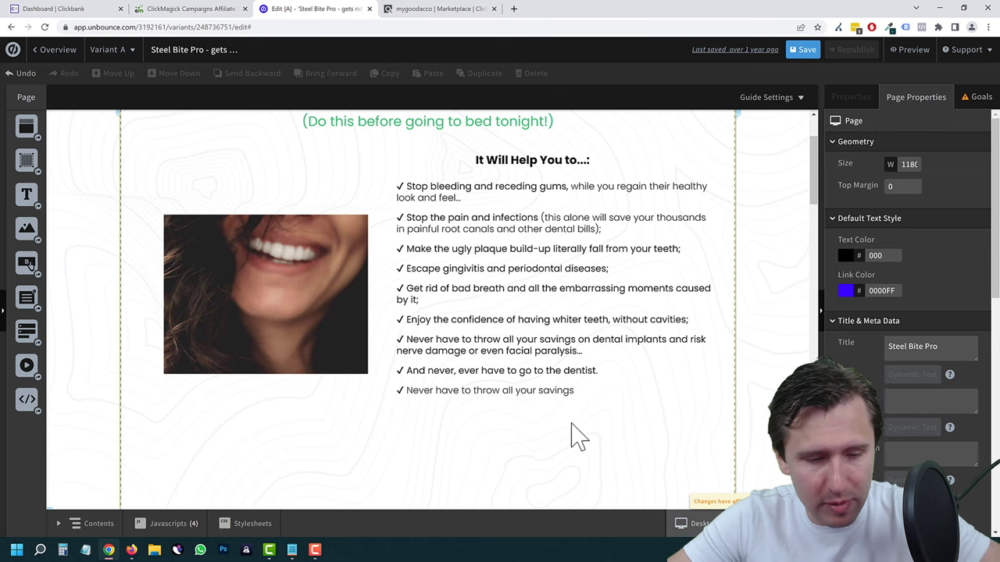
{"action": "key", "text": "ctrl+z"}
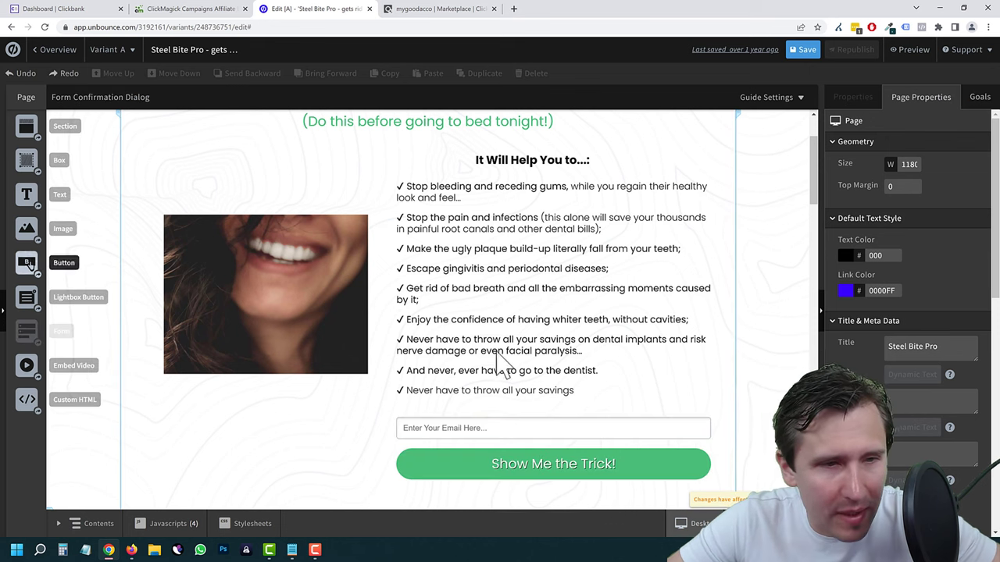
Replace the email opt-in form with a new button placed just below the benefits list
{"action": "scroll", "coordinate": [133, 302], "scroll_direction": "down", "scroll_amount": 1}
{"action": "left_click_drag", "start_coordinate": [27, 263], "coordinate": [660, 448]}
{"action": "left_click", "coordinate": [611, 400]}
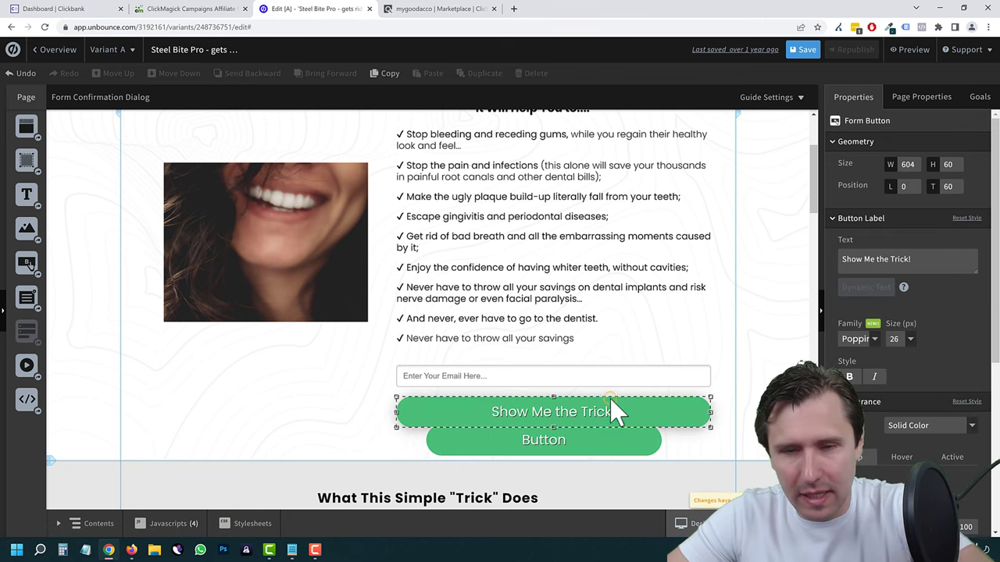
{"action": "left_click", "coordinate": [602, 376]}
{"action": "key", "text": "Delete"}
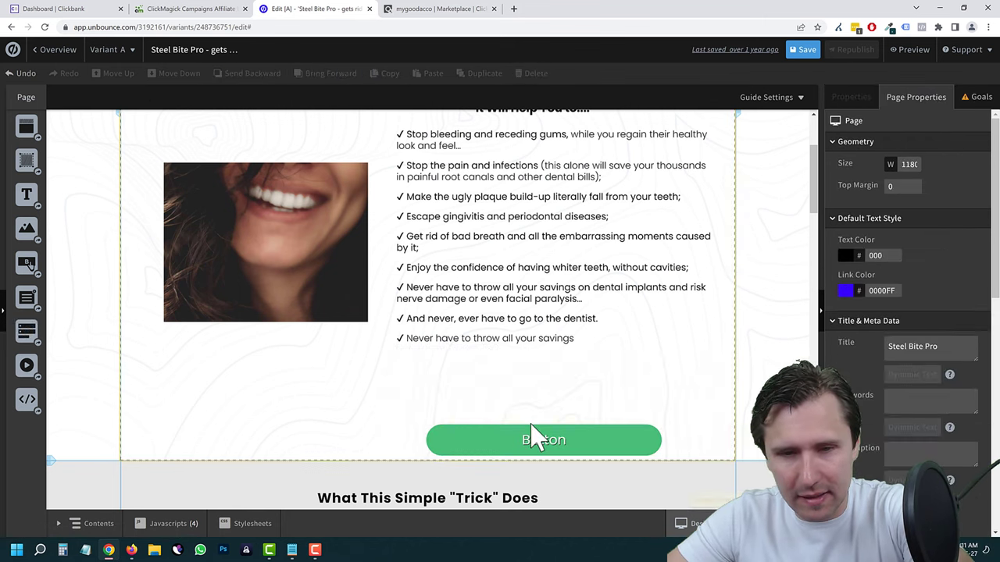
{"action": "left_click_drag", "start_coordinate": [520, 440], "coordinate": [488, 381]}
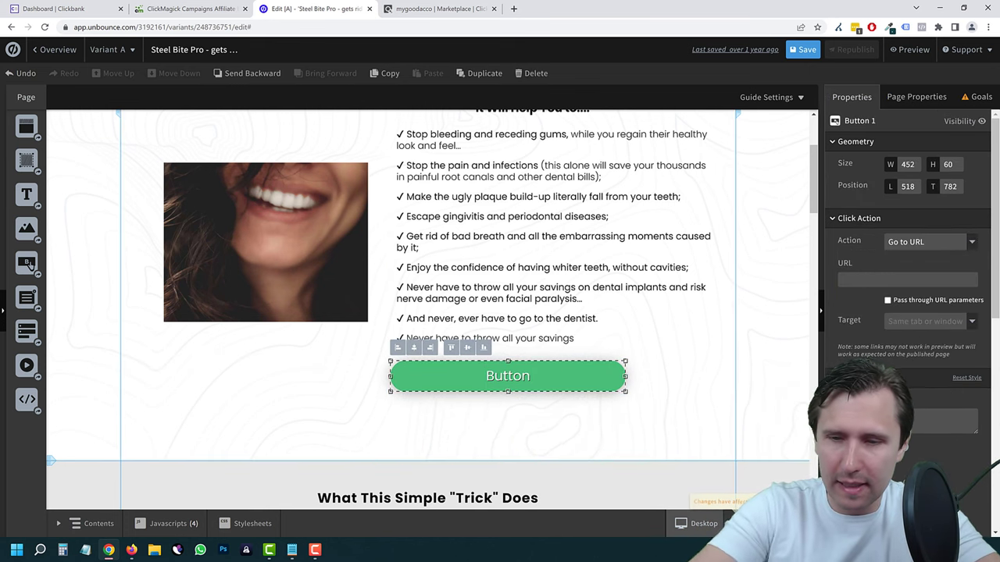
Label the button "Click Here to Visit the Real Sales Page", enlarge it to about 584 by 78, and position it below the list
{"action": "type", "text": "Click H"}
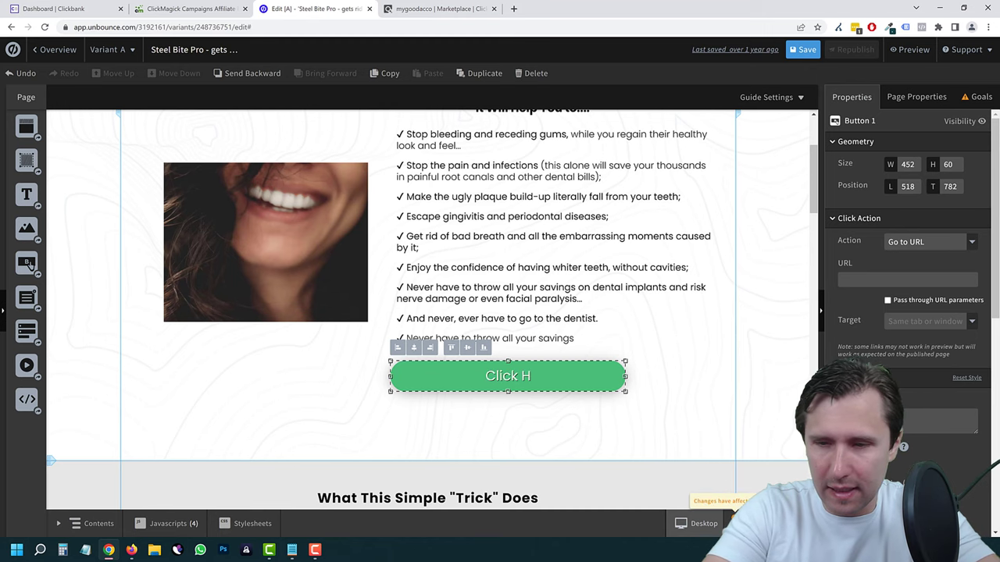
{"action": "type", "text": "ere to Visit the"}
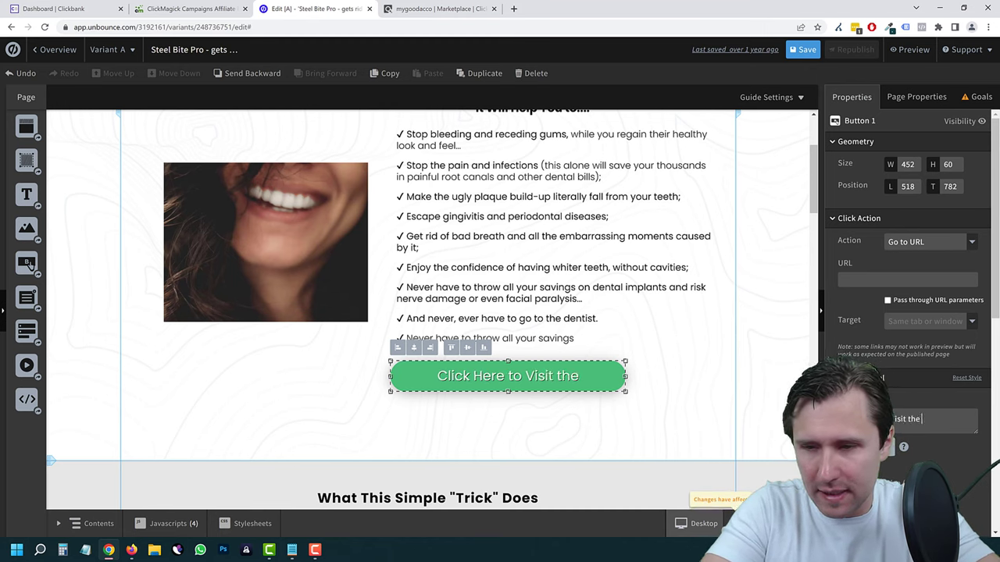
{"action": "type", "text": " Real Sales Page"}
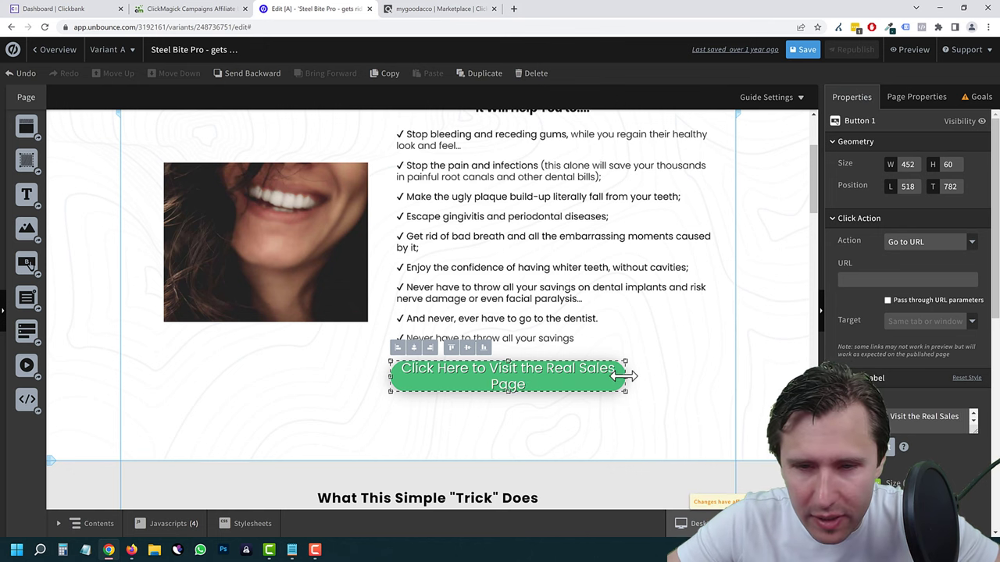
{"action": "left_click_drag", "start_coordinate": [625, 376], "coordinate": [693, 352]}
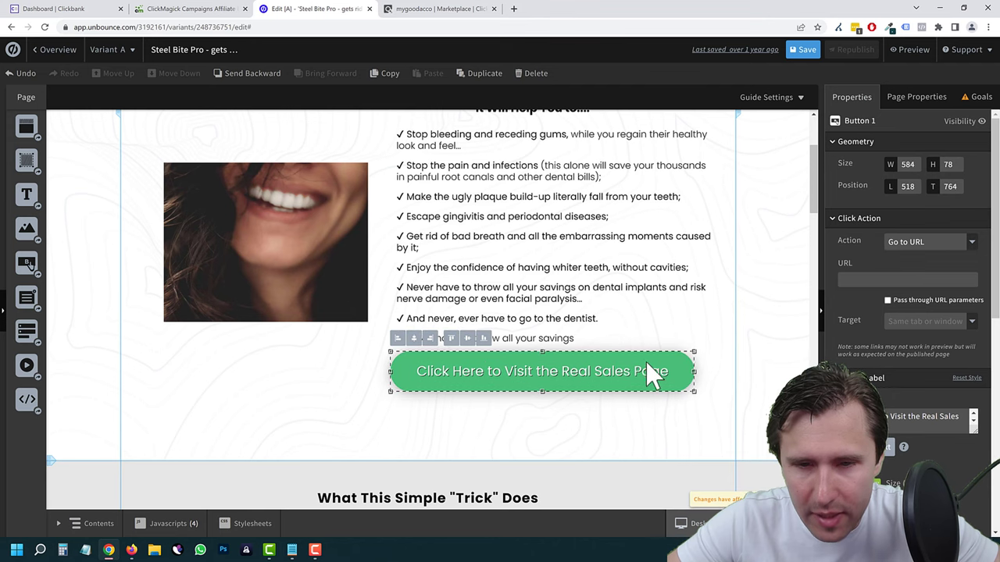
{"action": "left_click_drag", "start_coordinate": [622, 367], "coordinate": [623, 377]}
{"action": "left_click", "coordinate": [597, 423]}
Paste the copied tracked affiliate link as the button's Go to URL destination and check its tracking parameter
{"action": "left_click", "coordinate": [507, 397]}
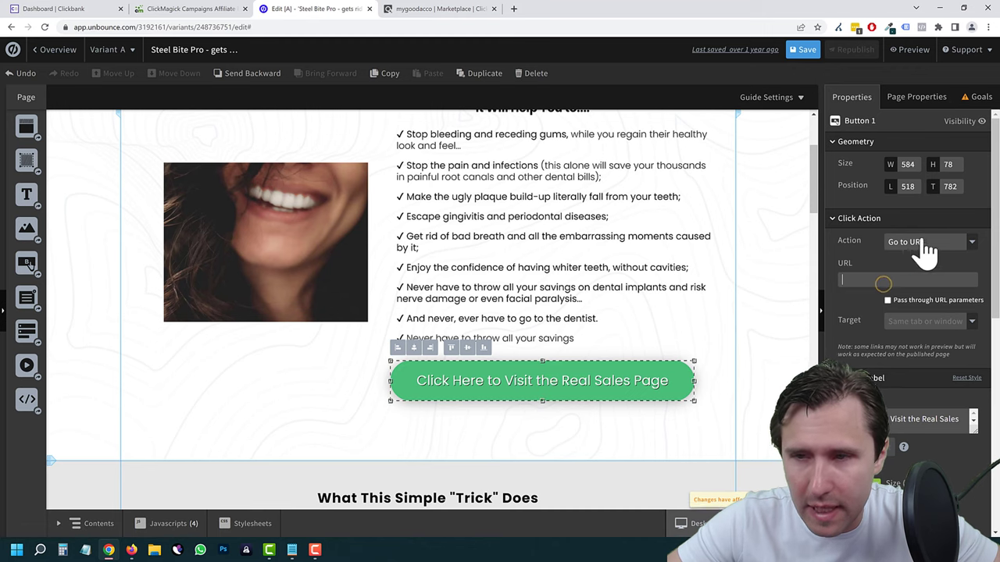
{"action": "right_click", "coordinate": [857, 281]}
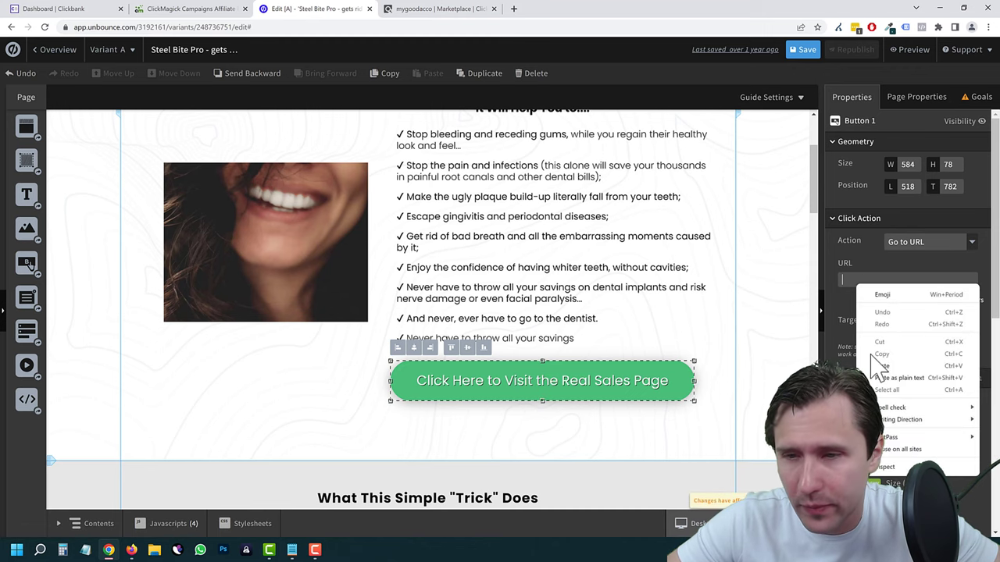
{"action": "left_click", "coordinate": [886, 366]}
{"action": "left_click", "coordinate": [865, 279]}
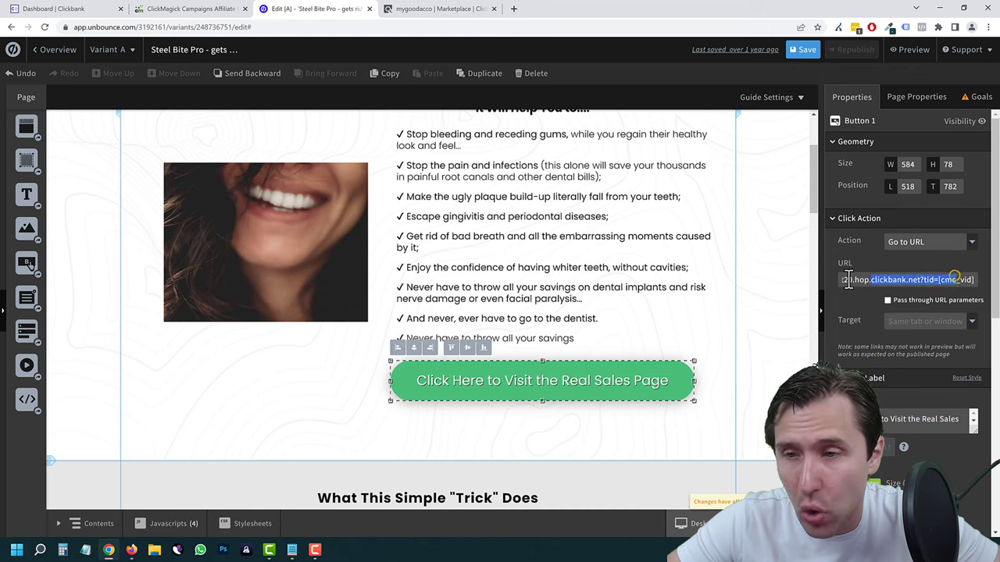
Review the button's Go to URL destination from its beginning through the tid=[cmc_vid] tracking parameter
{"action": "left_click", "coordinate": [909, 243]}
{"action": "left_click", "coordinate": [869, 280]}
{"action": "triple_click", "coordinate": [859, 283]}
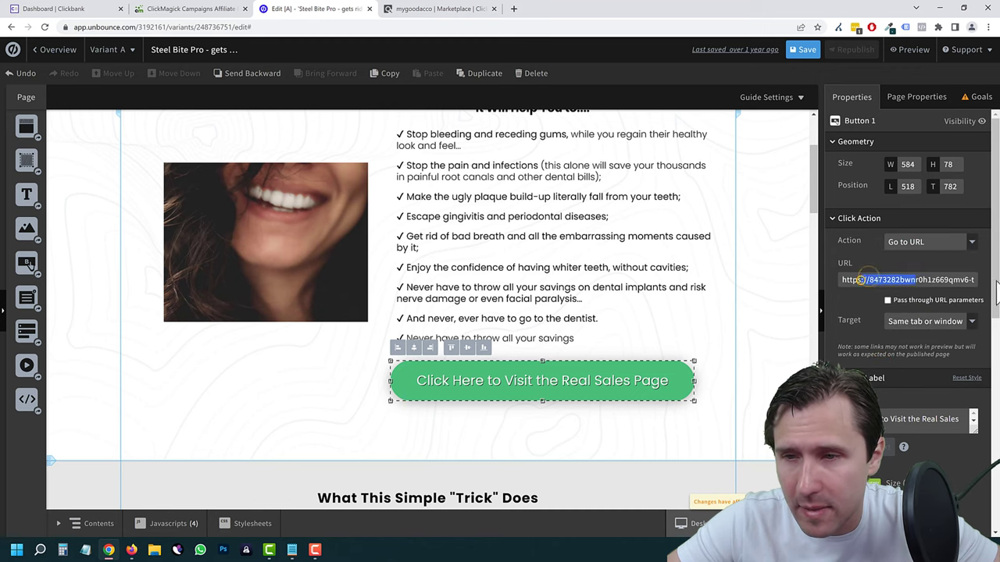
{"action": "left_click", "coordinate": [925, 280]}
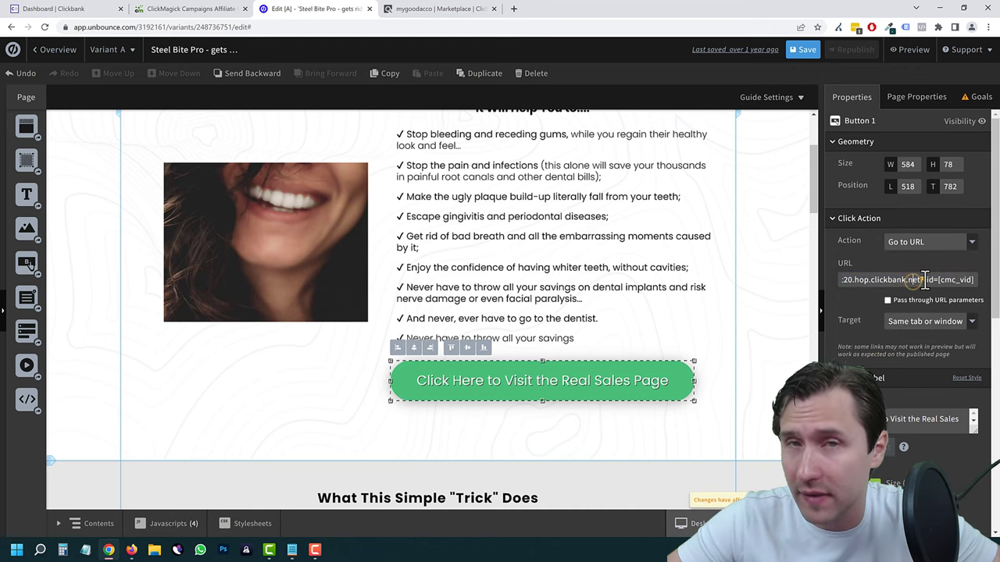
{"action": "left_click_drag", "start_coordinate": [967, 283], "coordinate": [923, 280]}
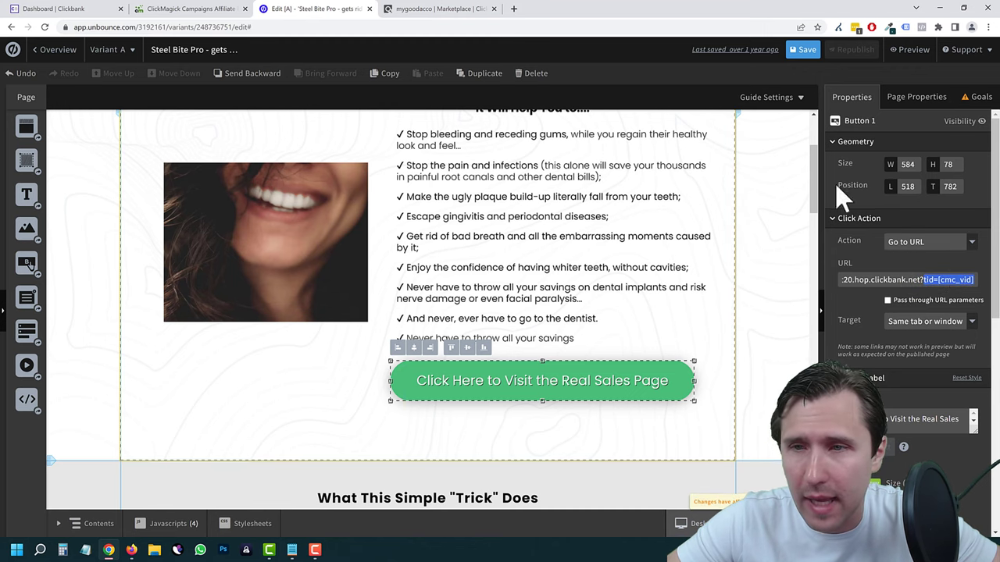
{"action": "left_click", "coordinate": [922, 244]}
{"action": "left_click", "coordinate": [920, 241]}
Save the landing page, republish it, and dismiss the confirmation
{"action": "left_click", "coordinate": [804, 50]}
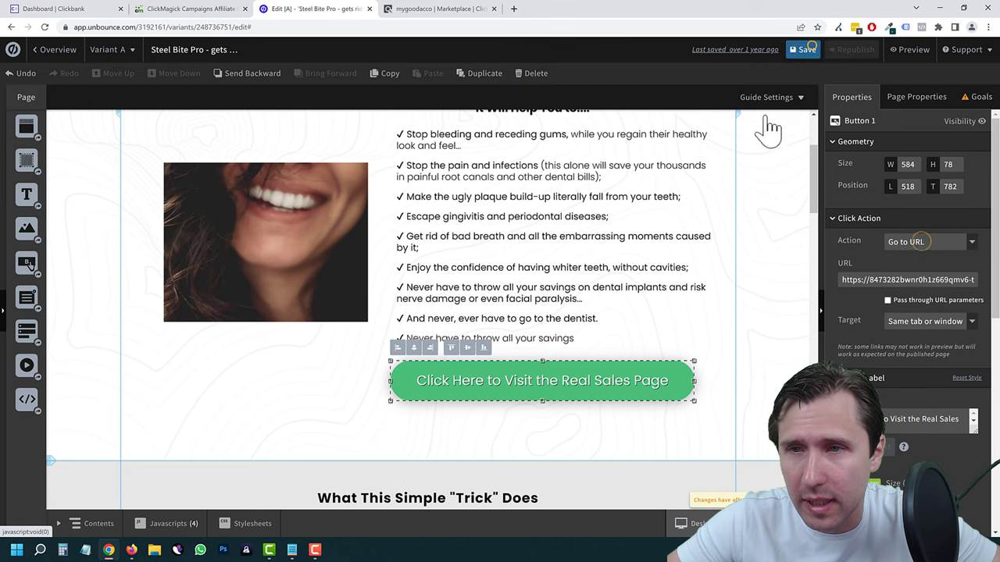
{"action": "left_click", "coordinate": [853, 50]}
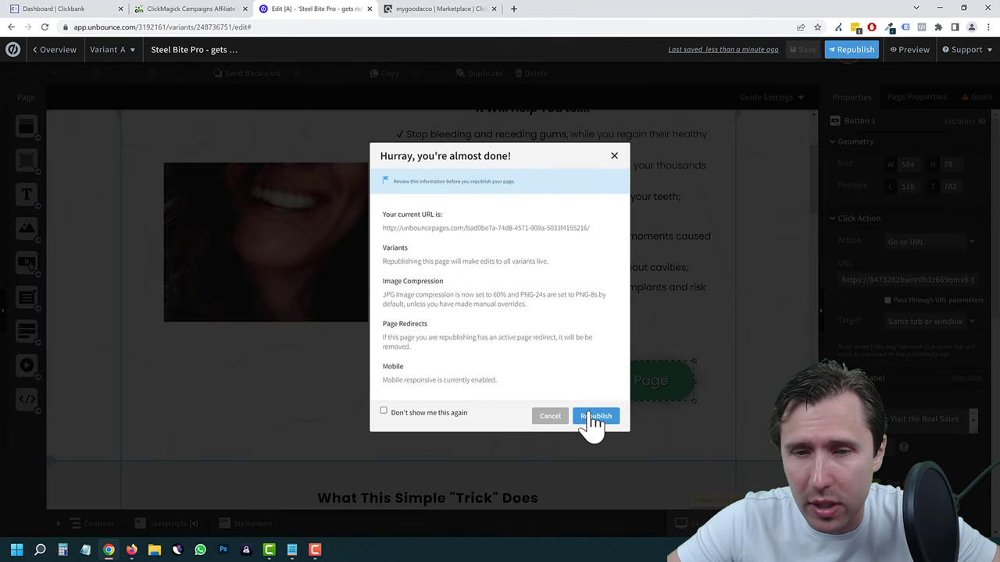
{"action": "left_click", "coordinate": [593, 417]}
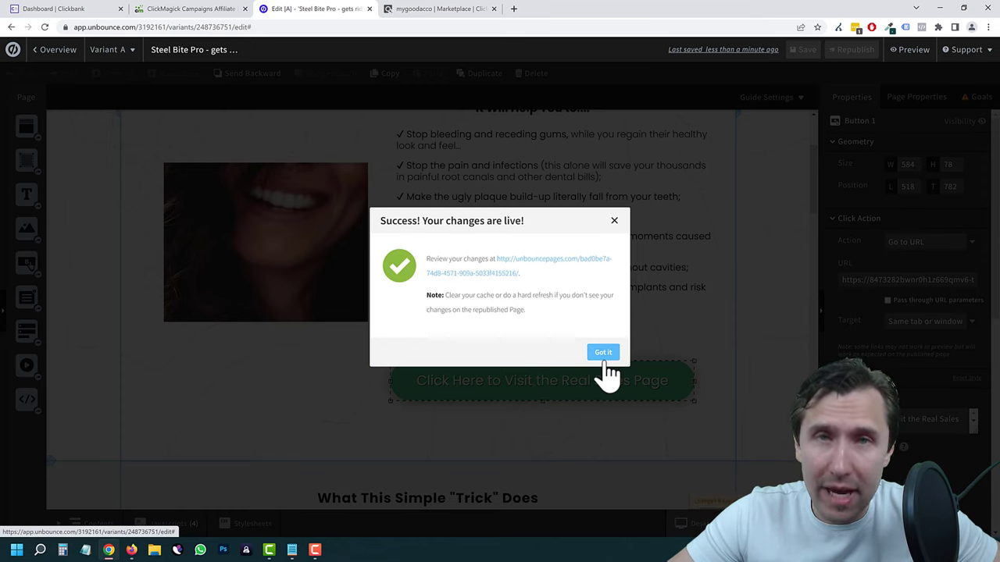
{"action": "left_click", "coordinate": [607, 352]}
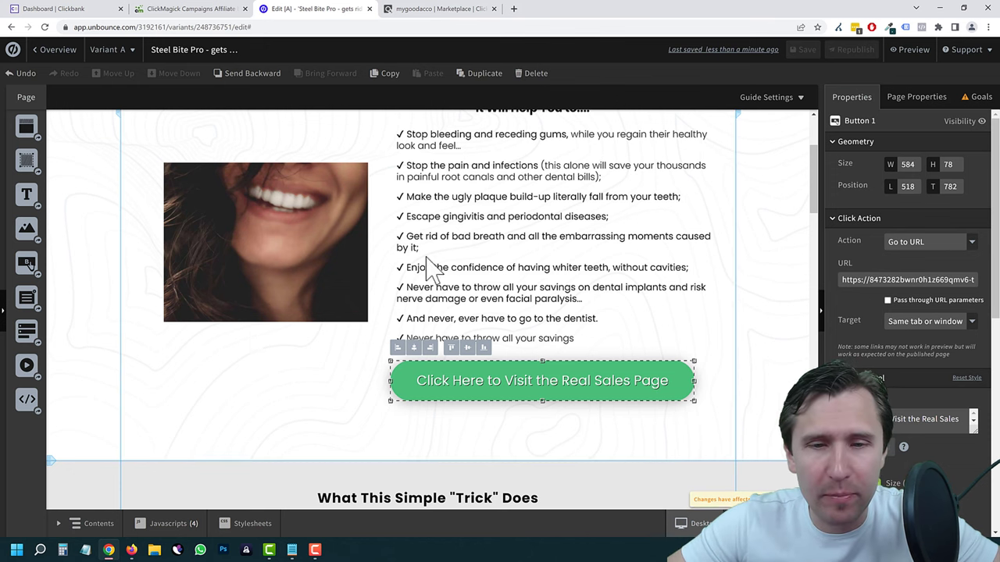
Switch to ClickMagick and open the Campaigns overview
{"action": "left_click", "coordinate": [185, 10]}
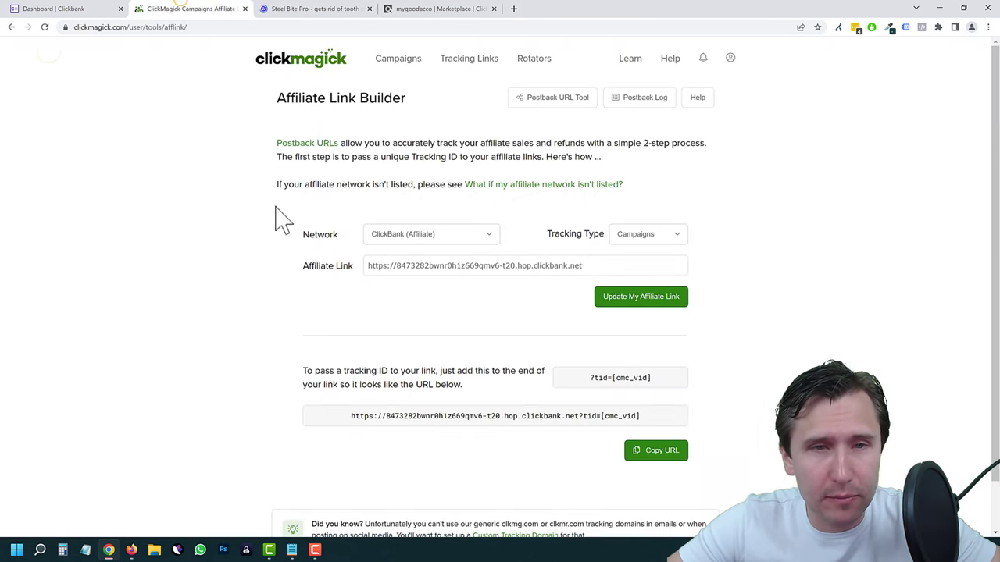
{"action": "left_click", "coordinate": [396, 78]}
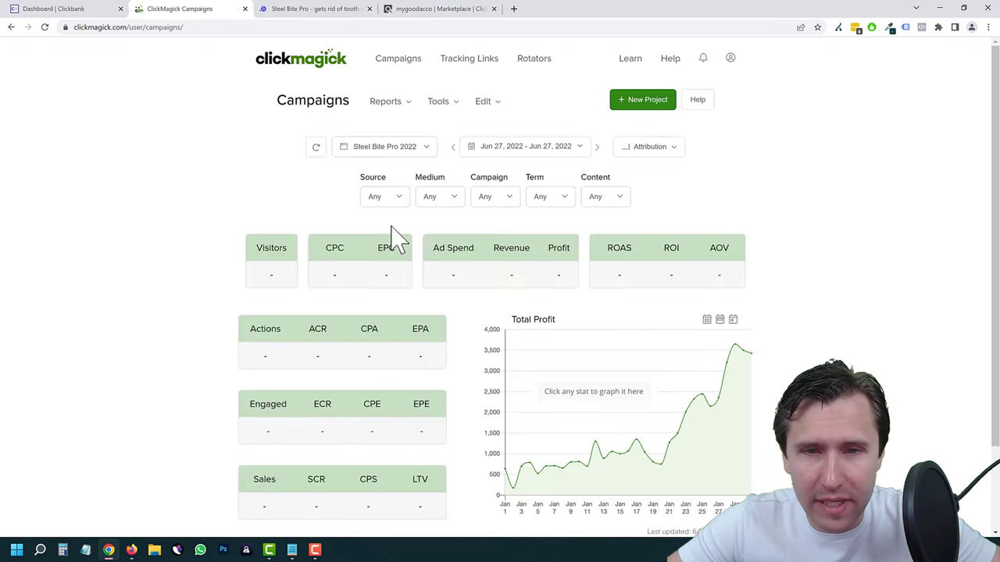
{"action": "left_click", "coordinate": [334, 10]}
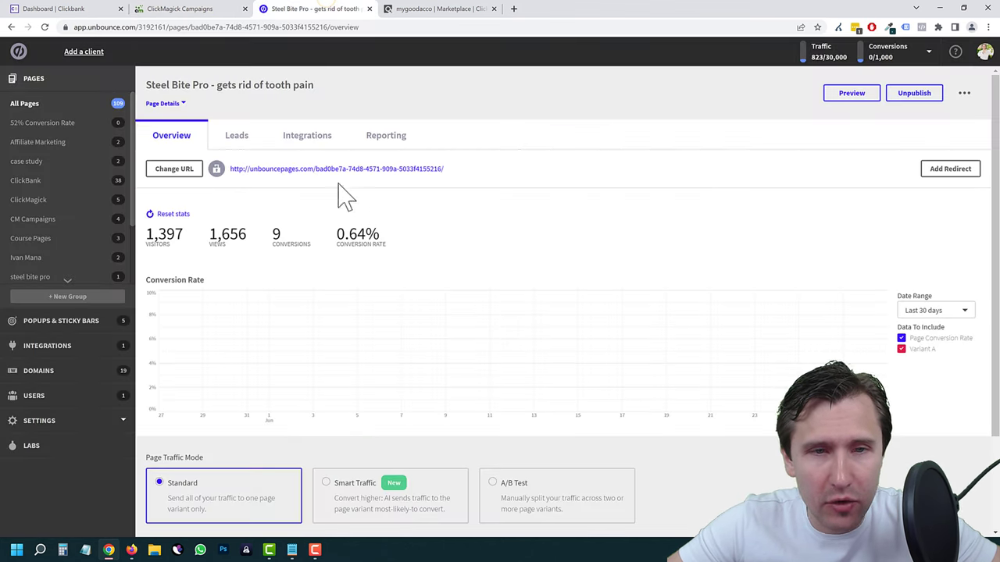
{"action": "left_click", "coordinate": [305, 169]}
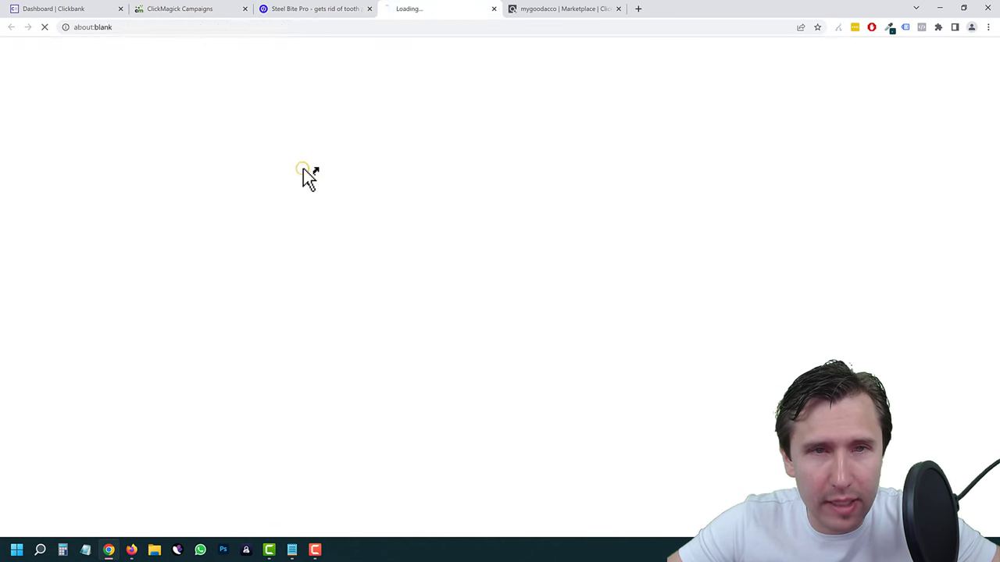
{"action": "left_click", "coordinate": [494, 9]}
{"action": "left_click", "coordinate": [226, 9]}
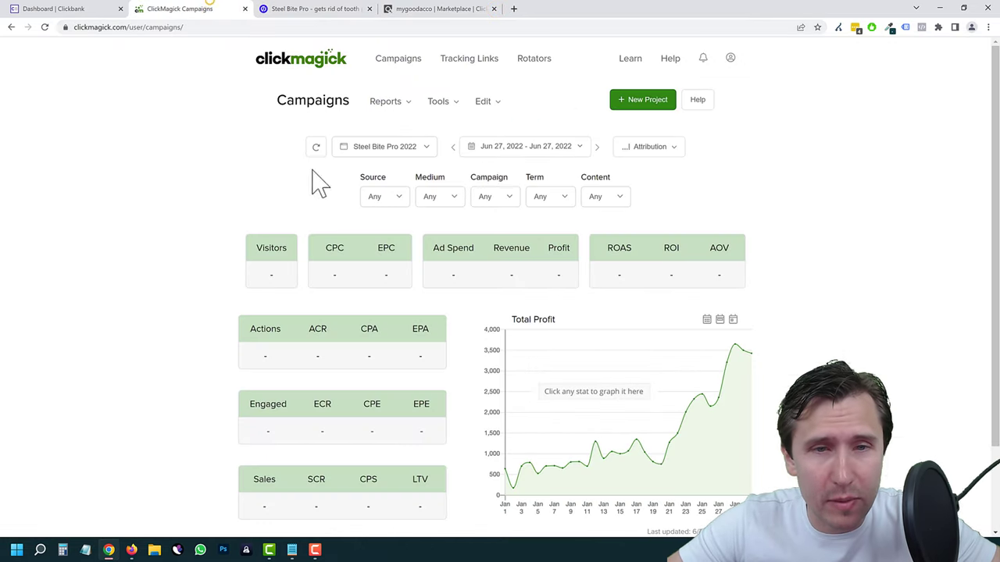
Open the Campaigns URL Builder and enter the published Unbounce page's address, copied from its overview, as the landing page URL
{"action": "left_click", "coordinate": [443, 102]}
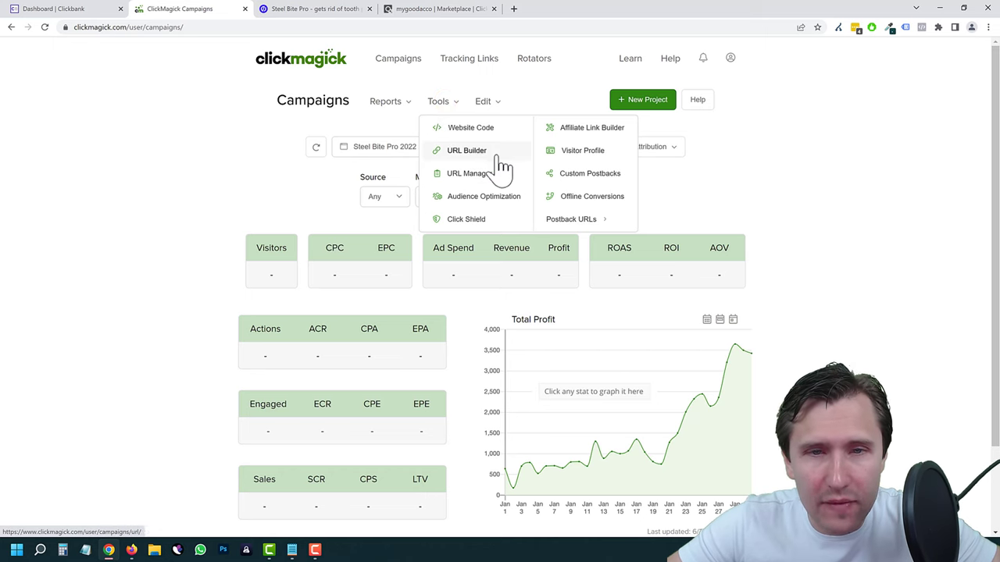
{"action": "left_click", "coordinate": [475, 153]}
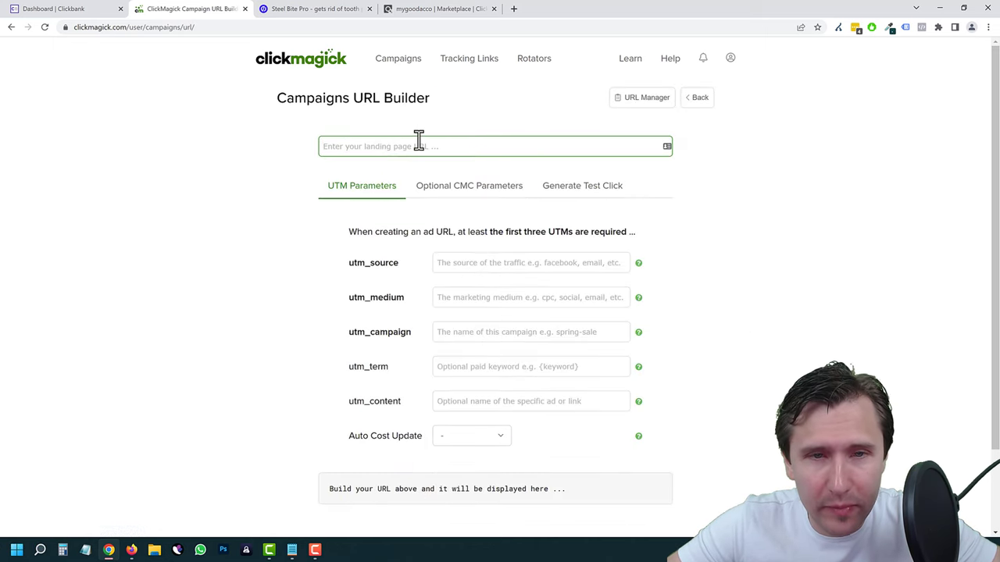
{"action": "left_click", "coordinate": [313, 8]}
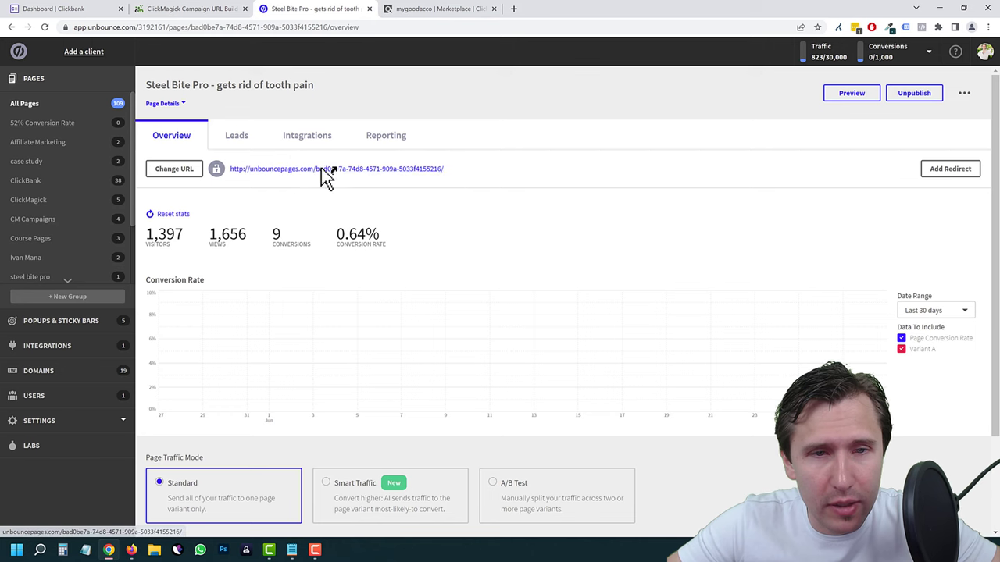
{"action": "right_click", "coordinate": [321, 170]}
{"action": "left_click", "coordinate": [363, 232]}
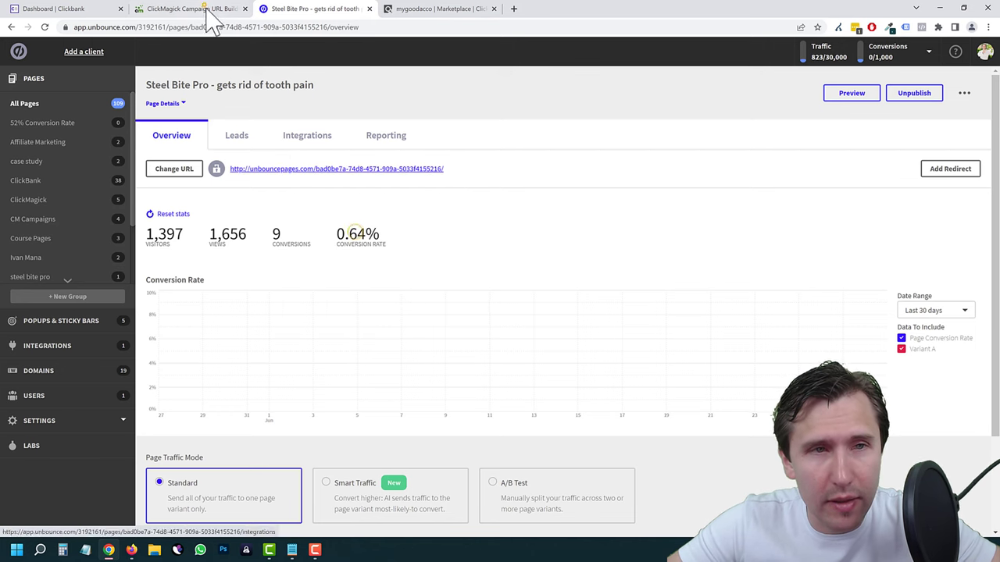
{"action": "left_click", "coordinate": [196, 9]}
{"action": "right_click", "coordinate": [377, 146]}
{"action": "left_click", "coordinate": [399, 228]}
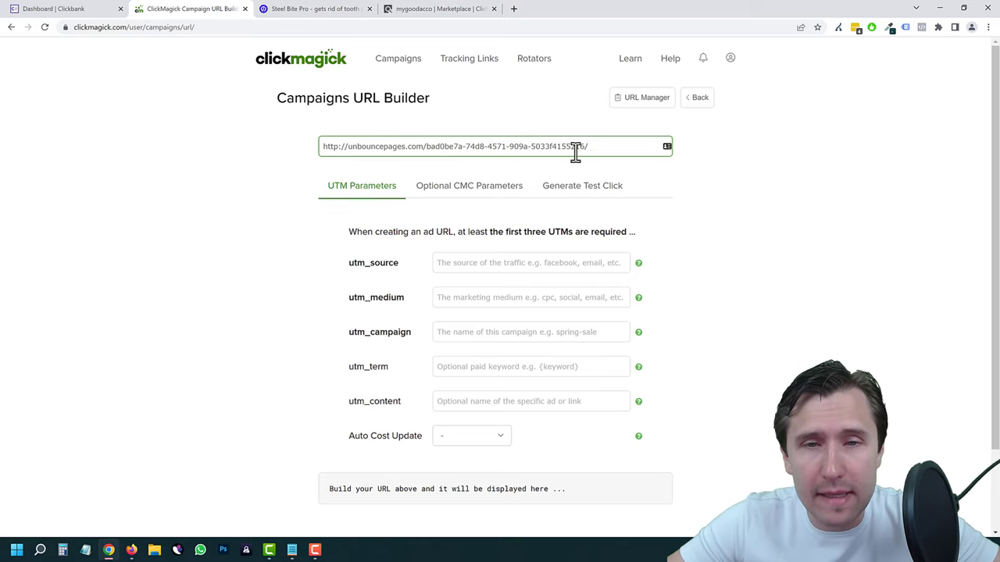
{"action": "left_click", "coordinate": [313, 10]}
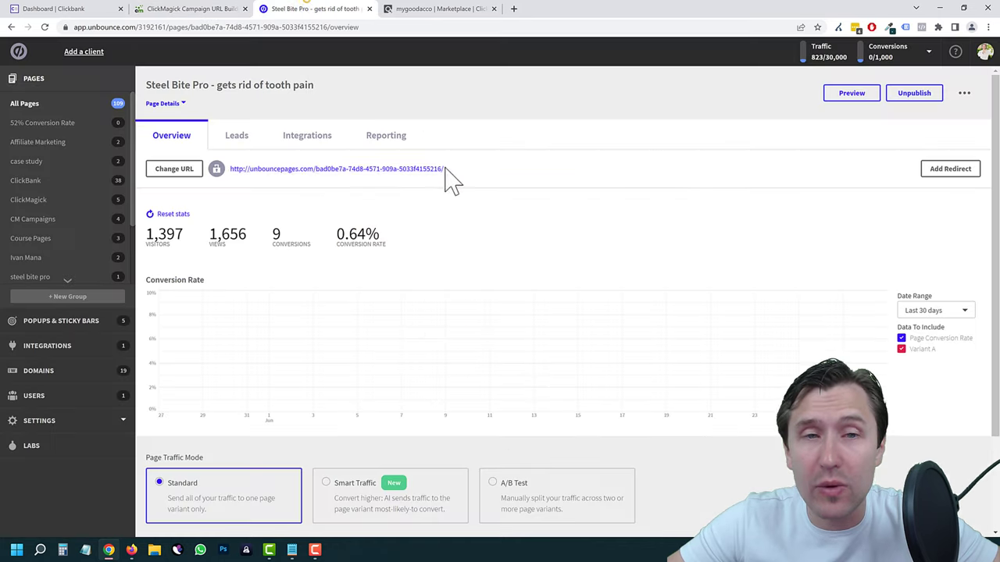
{"action": "left_click", "coordinate": [181, 10]}
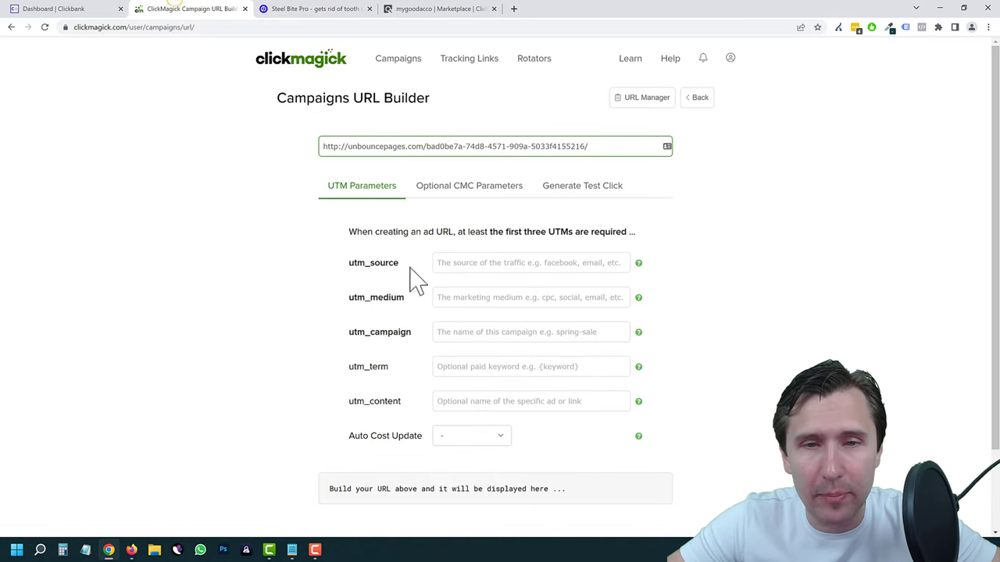
Set utm_source to microsoft, utm_medium to search, and utm_campaign to steelbitebro
{"action": "left_click", "coordinate": [501, 267]}
{"action": "type", "text": "microsoft"}
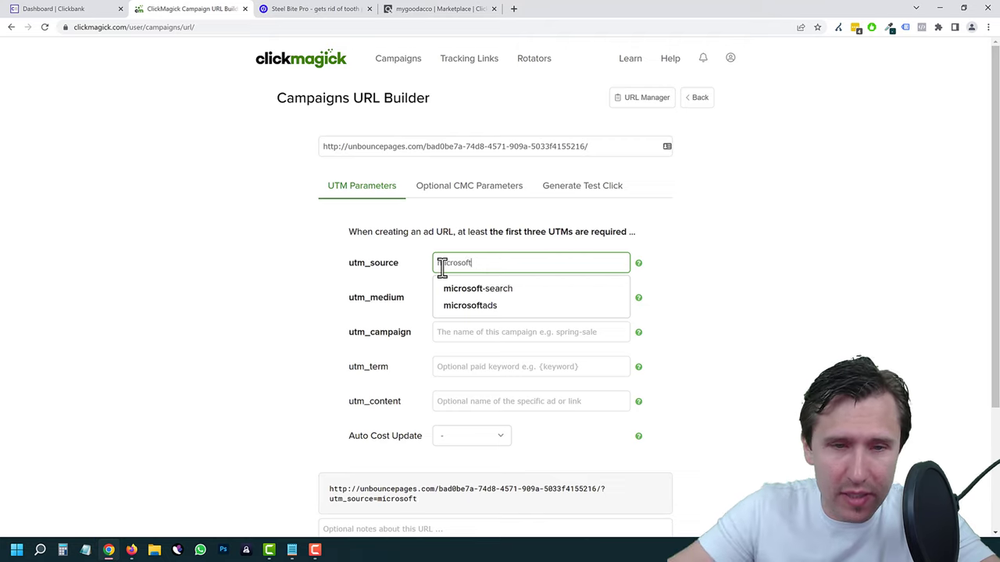
{"action": "left_click", "coordinate": [251, 287]}
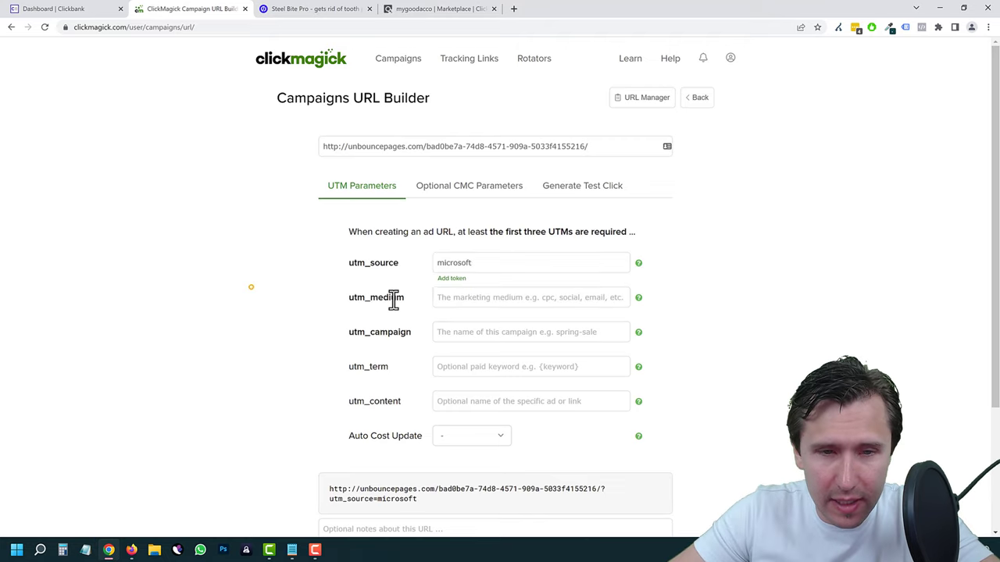
{"action": "left_click", "coordinate": [465, 302]}
{"action": "type", "text": "search"}
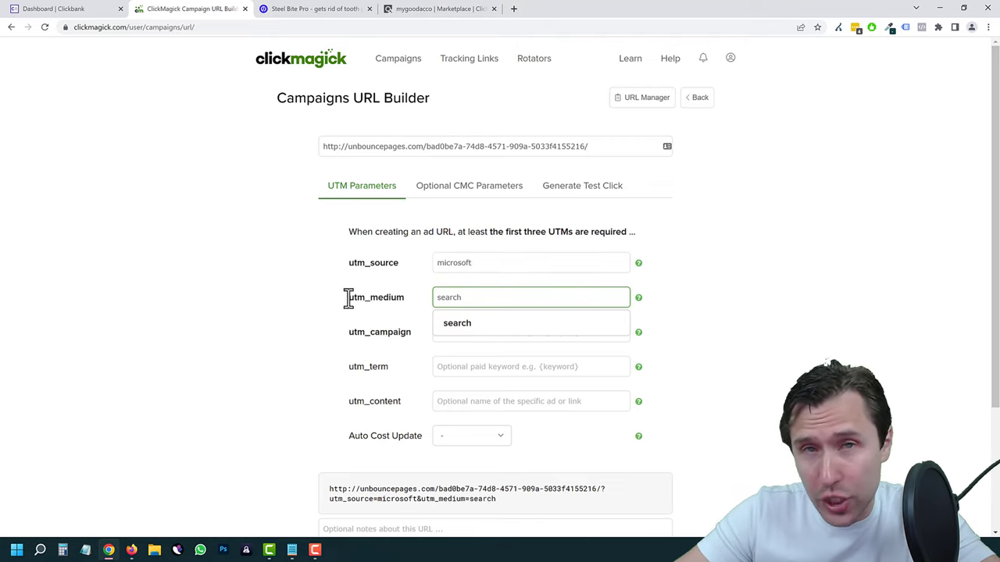
{"action": "left_click", "coordinate": [211, 322]}
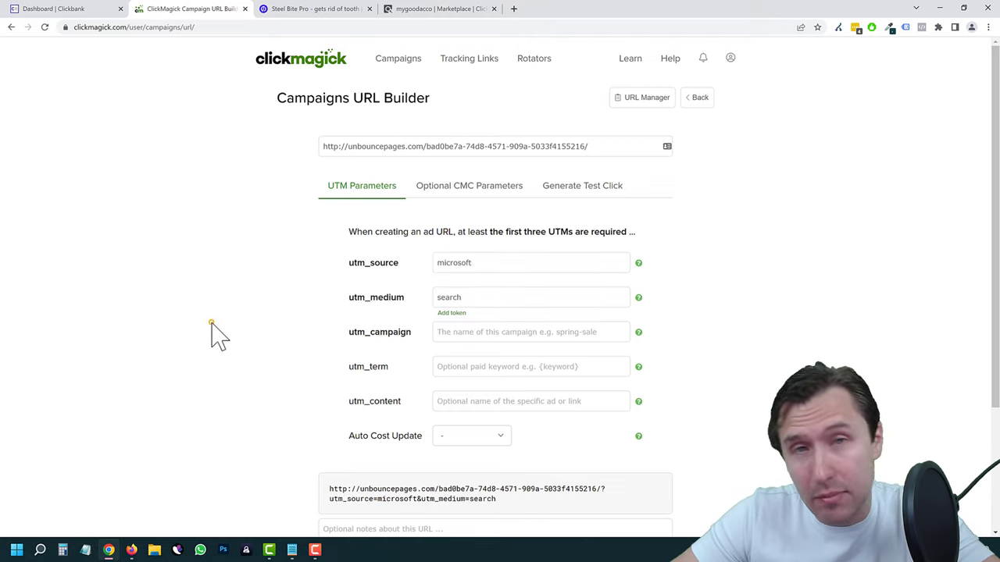
{"action": "left_click", "coordinate": [470, 336]}
{"action": "type", "text": "steel"}
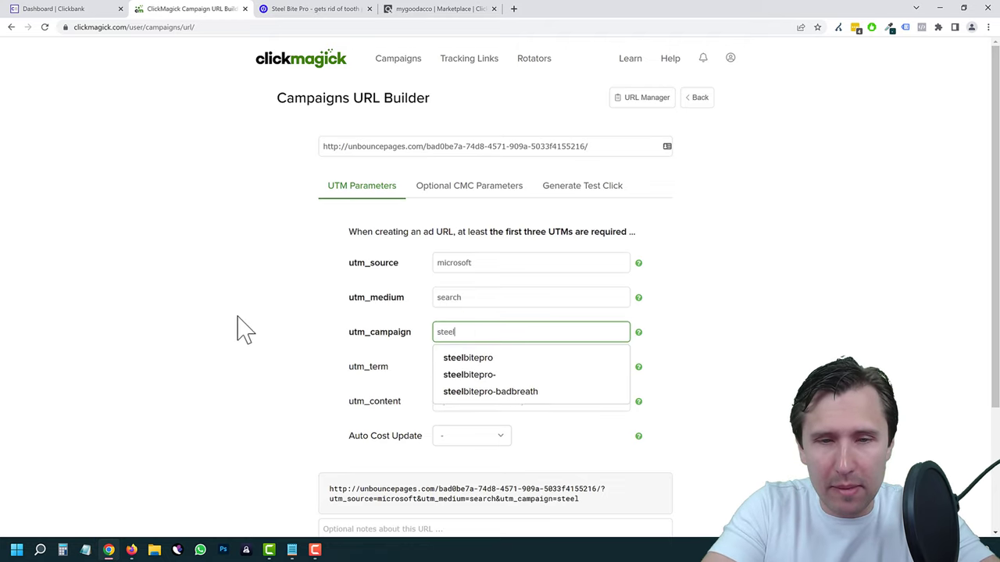
{"action": "type", "text": "bitebro"}
{"action": "left_click", "coordinate": [196, 320]}
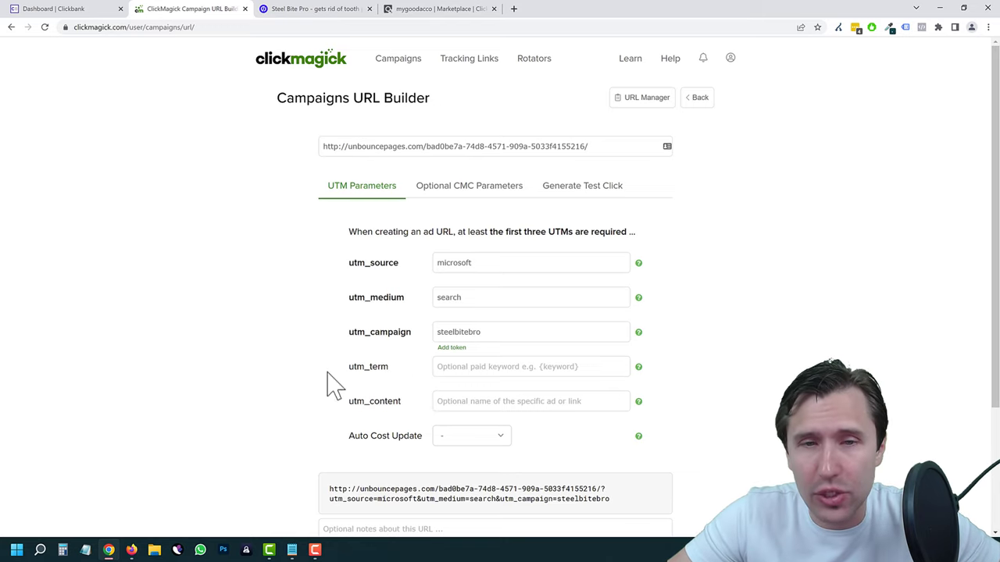
Save and copy the built campaign URL, and load it in a new browser tab
{"action": "scroll", "coordinate": [176, 314], "scroll_direction": "down", "scroll_amount": 1}
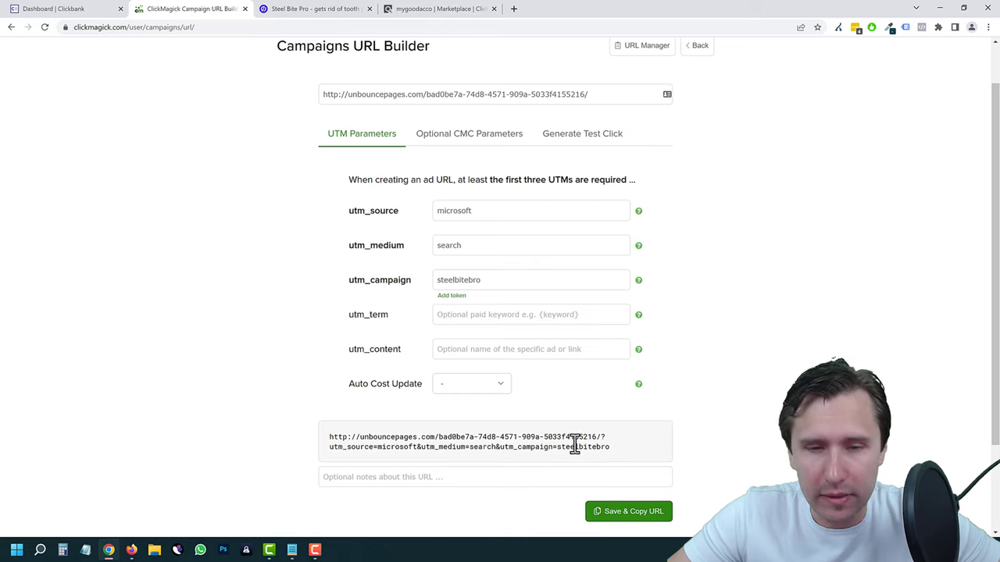
{"action": "left_click", "coordinate": [621, 521]}
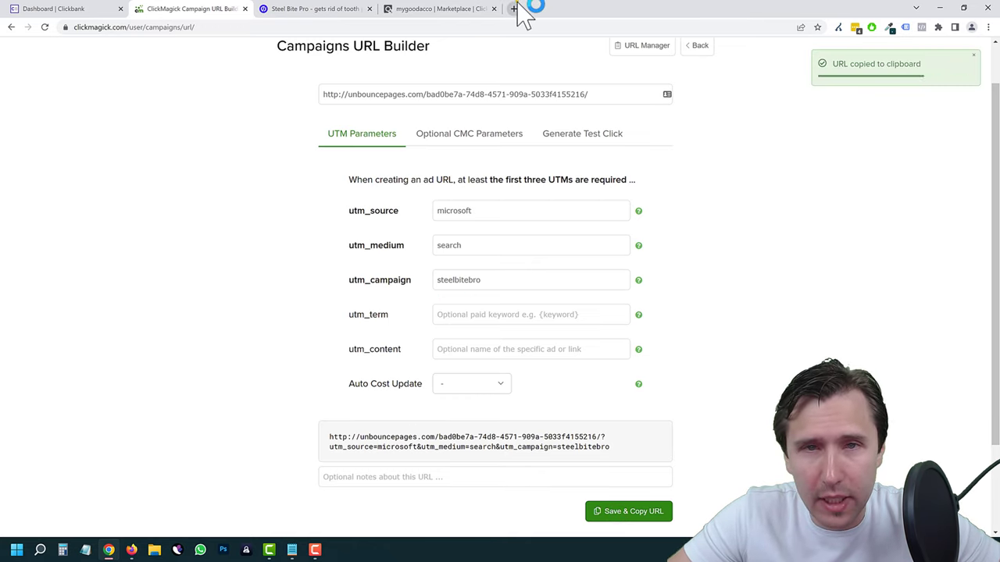
{"action": "left_click", "coordinate": [513, 9]}
{"action": "right_click", "coordinate": [424, 26]}
{"action": "left_click", "coordinate": [484, 112]}
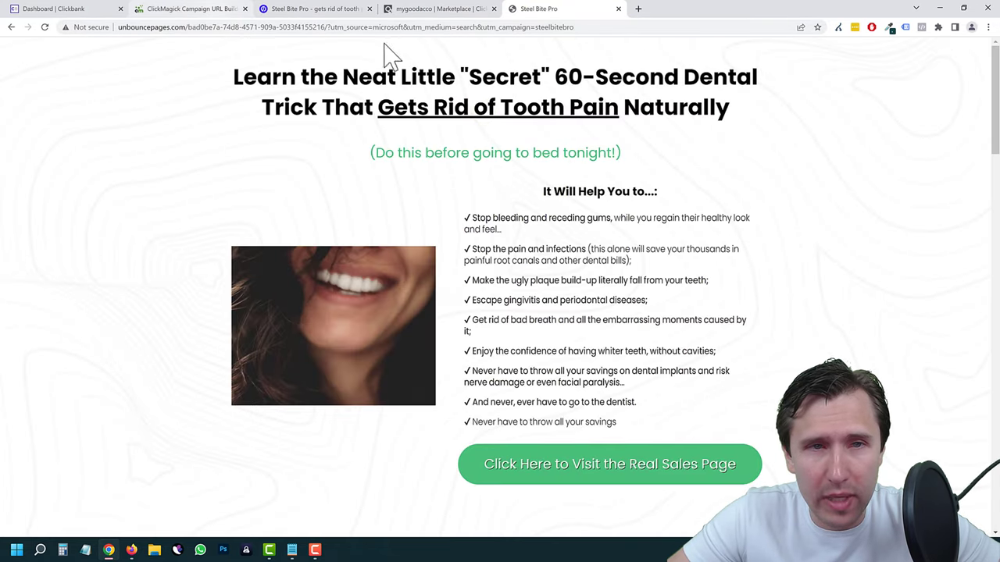
Return to ClickMagick's Campaigns overview, refresh the stats, and view the Steel Bite Pro 2022 project
{"action": "left_click", "coordinate": [168, 9]}
{"action": "scroll", "coordinate": [375, 86], "scroll_direction": "up", "scroll_amount": 1}
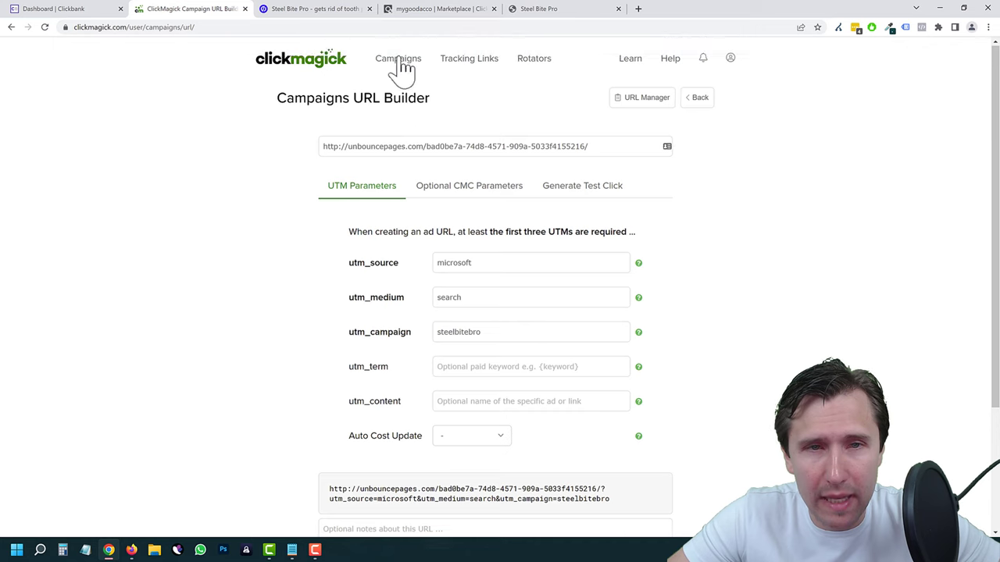
{"action": "left_click", "coordinate": [393, 64]}
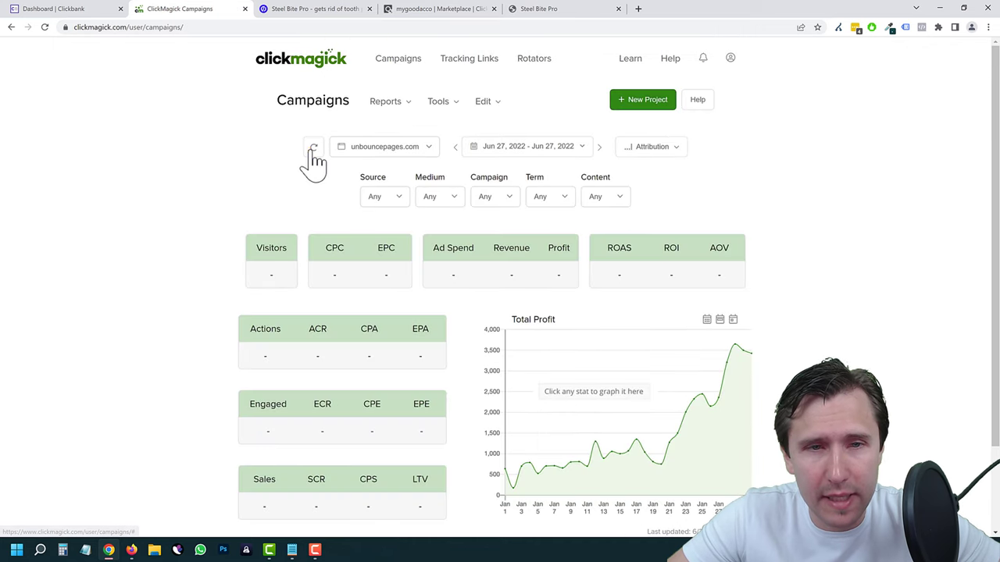
{"action": "left_click", "coordinate": [314, 148]}
{"action": "left_click", "coordinate": [387, 148]}
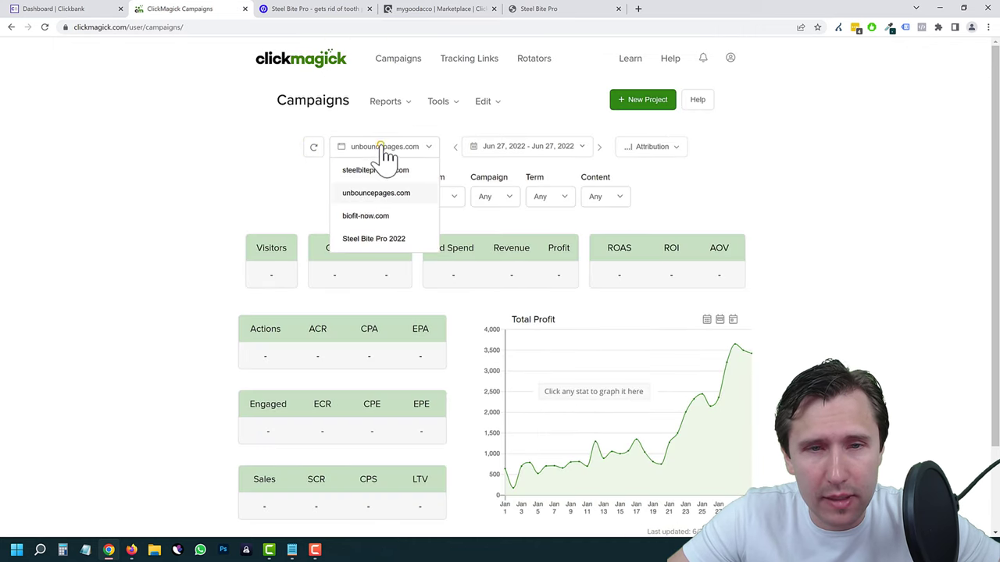
{"action": "left_click", "coordinate": [383, 239]}
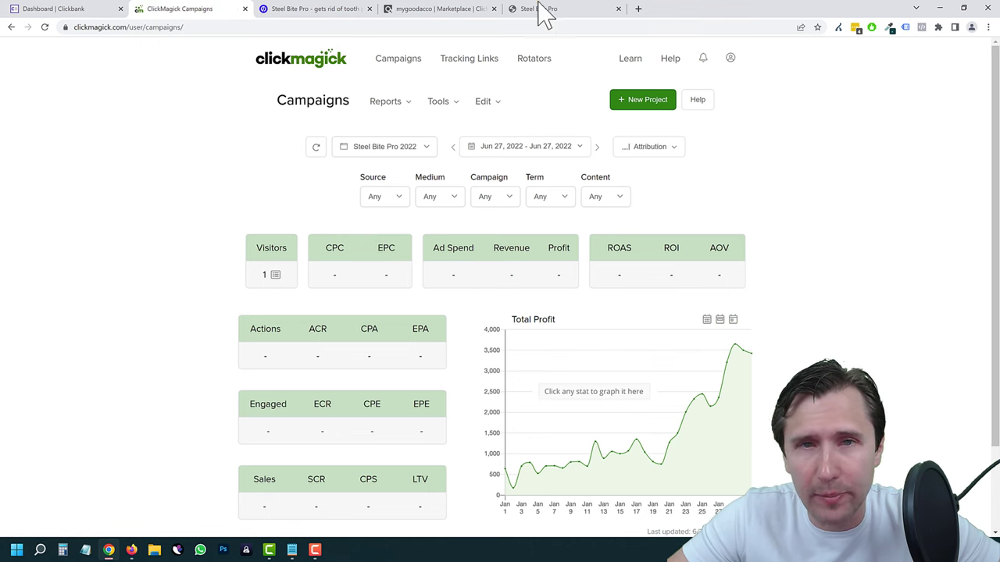
Go to the opened landing page, follow its button to the sales page, and look through that page
{"action": "left_click", "coordinate": [539, 9]}
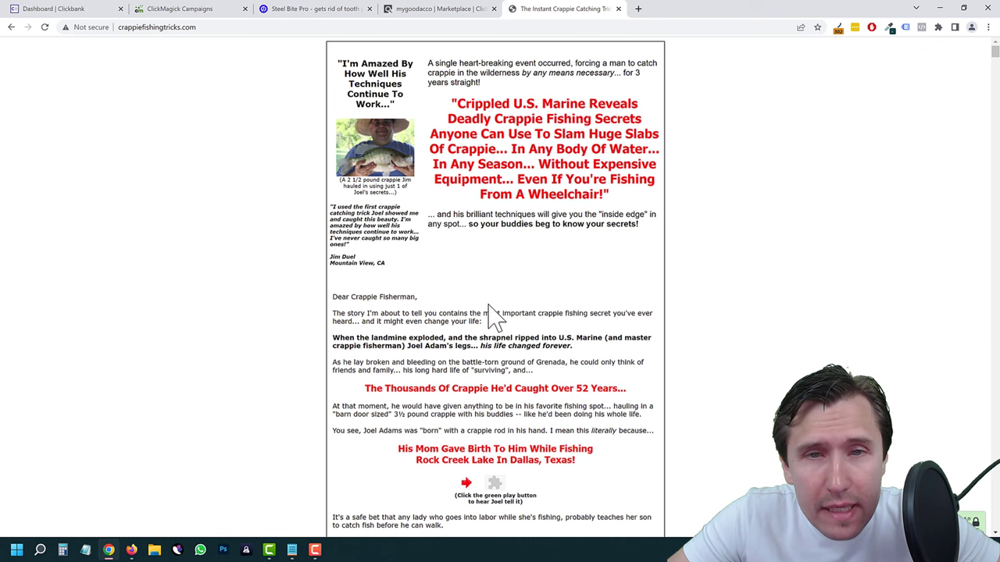
{"action": "scroll", "coordinate": [494, 300], "scroll_direction": "down", "scroll_amount": 7}
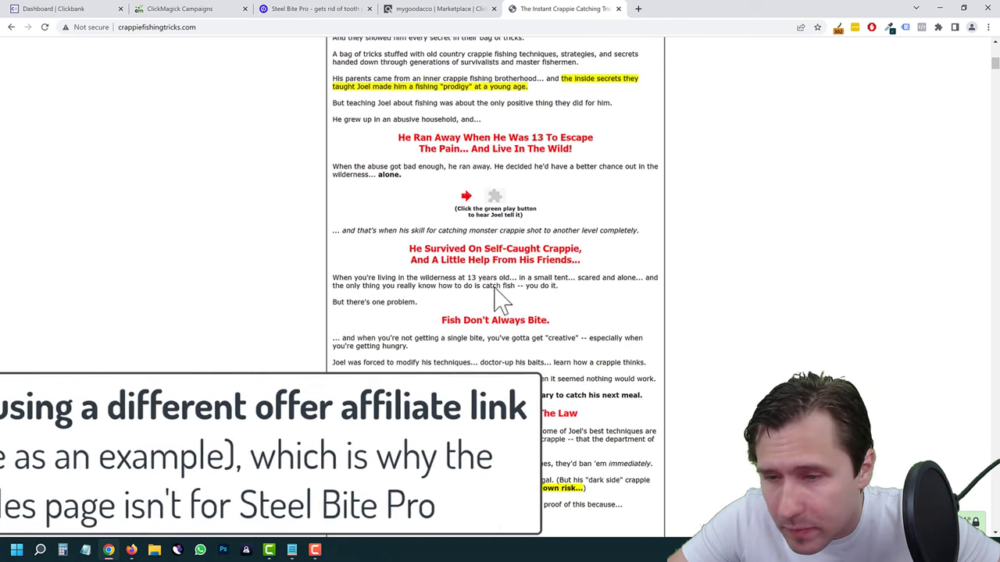
{"action": "scroll", "coordinate": [498, 289], "scroll_direction": "up", "scroll_amount": 7}
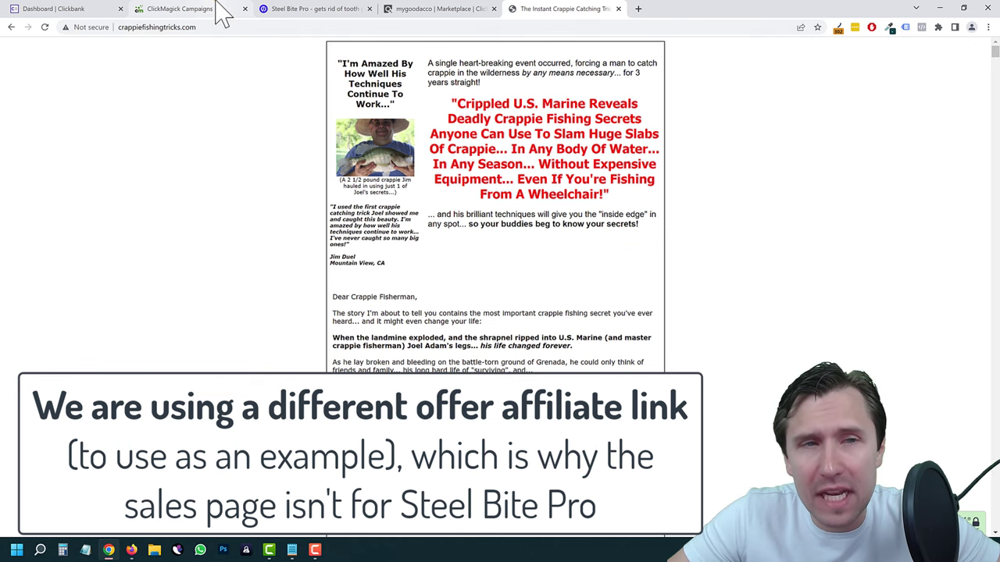
Inspect the sales page's redirect chain with Redirect Path, expanding the third ClickBank redirect and highlighting its tid value
{"action": "left_click", "coordinate": [180, 8]}
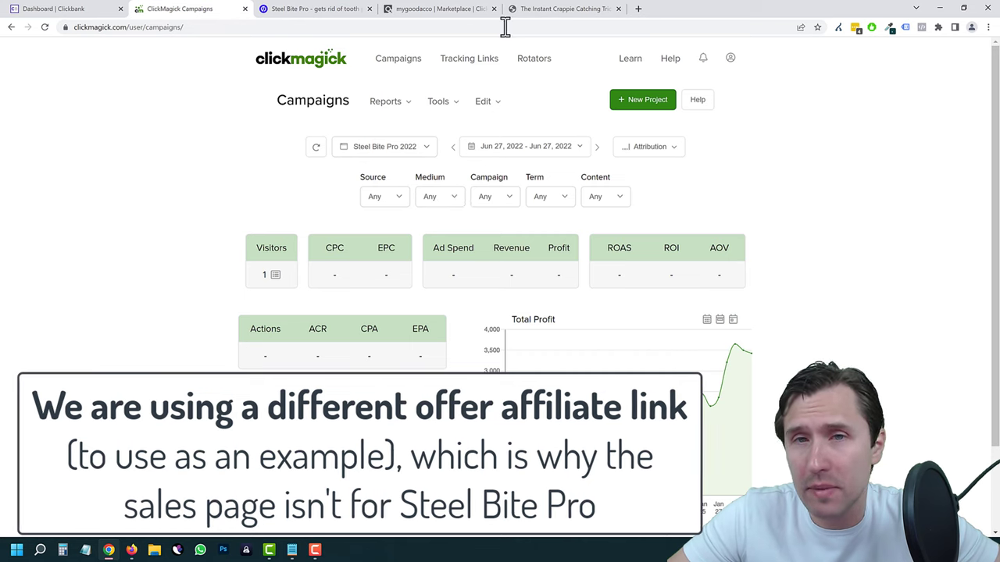
{"action": "left_click", "coordinate": [547, 9]}
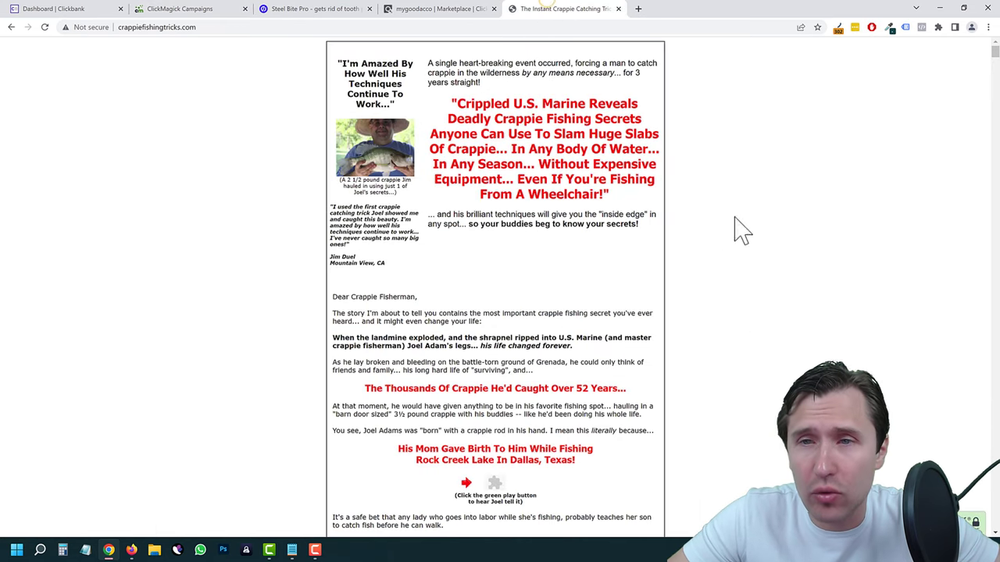
{"action": "left_click", "coordinate": [838, 29]}
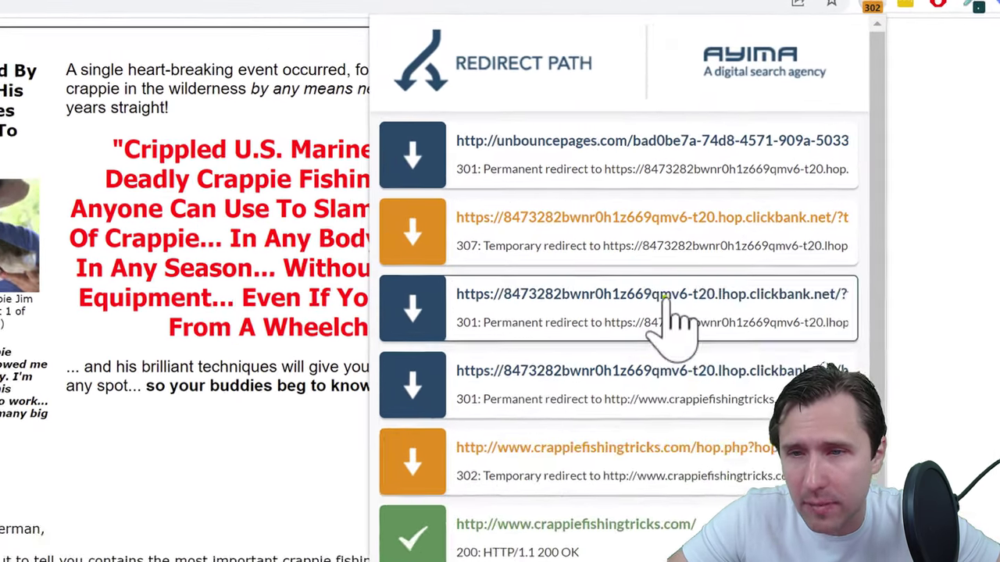
{"action": "left_click", "coordinate": [730, 179]}
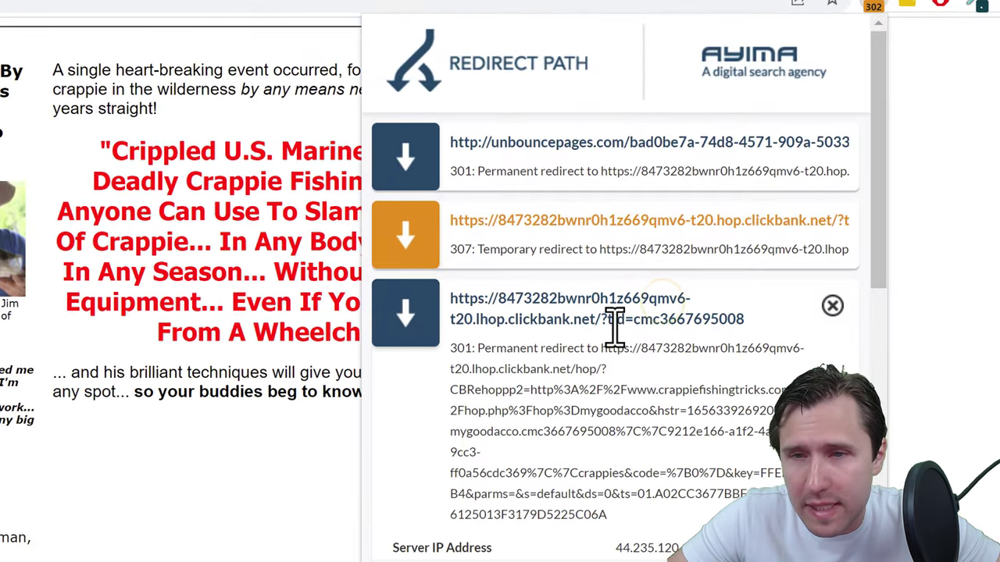
{"action": "left_click_drag", "start_coordinate": [608, 319], "coordinate": [641, 351]}
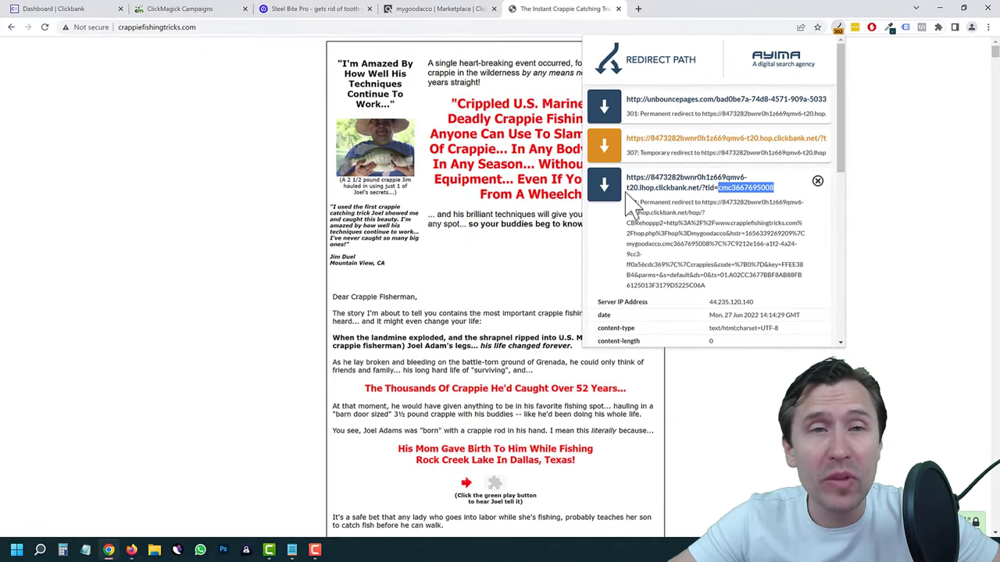
Return to the crappie fishing sales page and add the product to the cart to reach the ClickBank checkout
{"action": "left_click", "coordinate": [171, 8]}
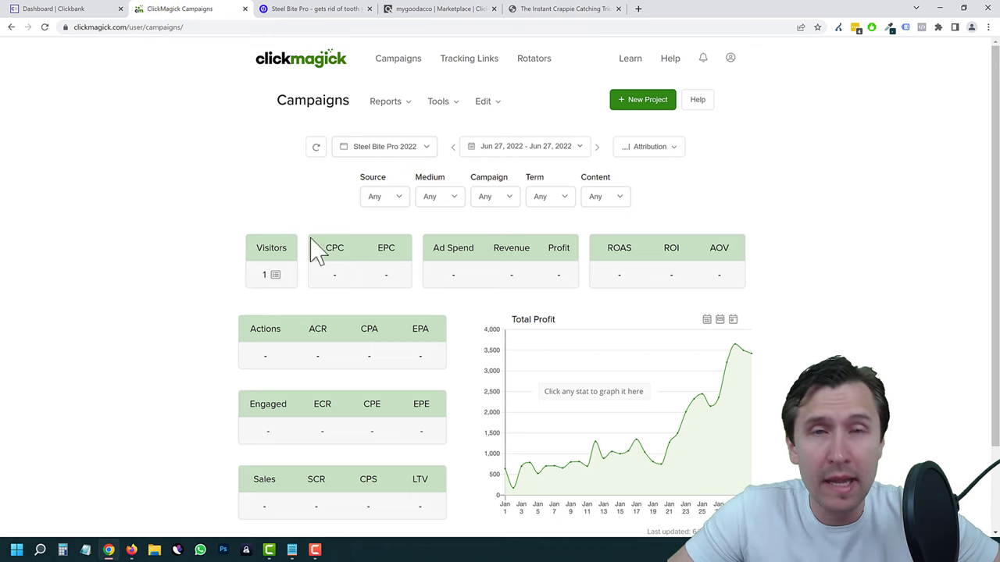
{"action": "left_click", "coordinate": [563, 9]}
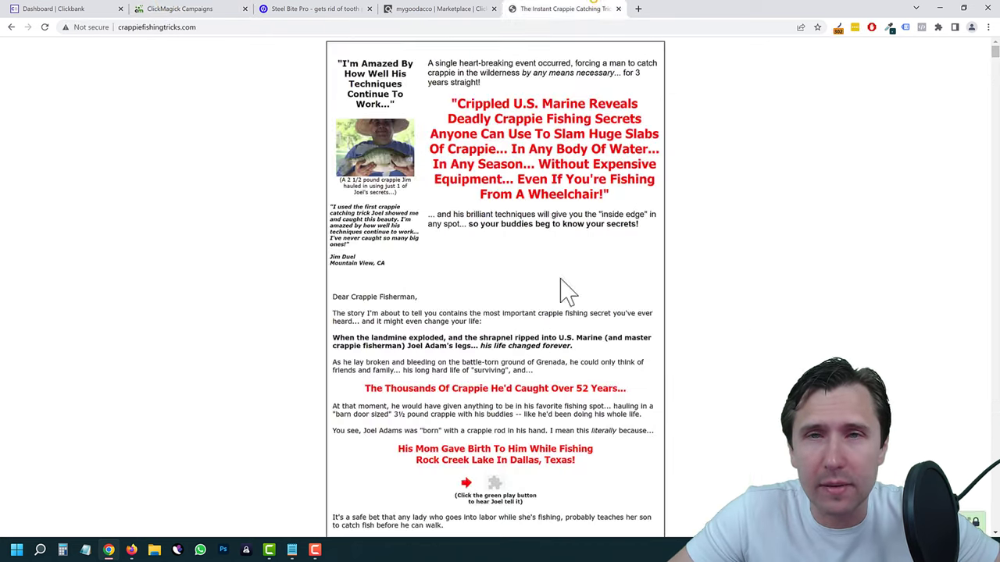
{"action": "scroll", "coordinate": [562, 289], "scroll_direction": "down", "scroll_amount": 20}
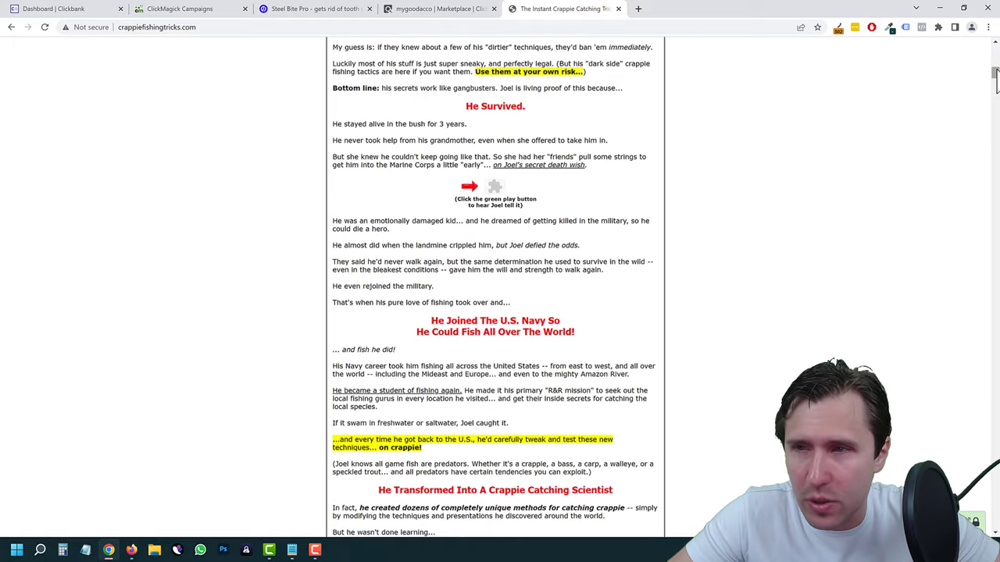
{"action": "scroll", "coordinate": [995, 78], "scroll_direction": "down", "scroll_amount": 15}
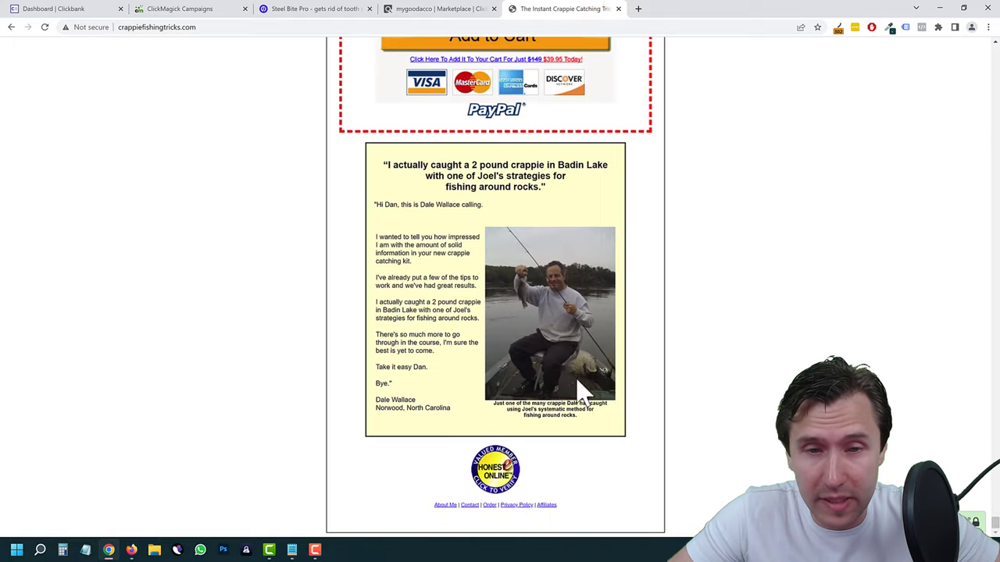
{"action": "scroll", "coordinate": [495, 226], "scroll_direction": "up", "scroll_amount": 3}
{"action": "left_click", "coordinate": [494, 258]}
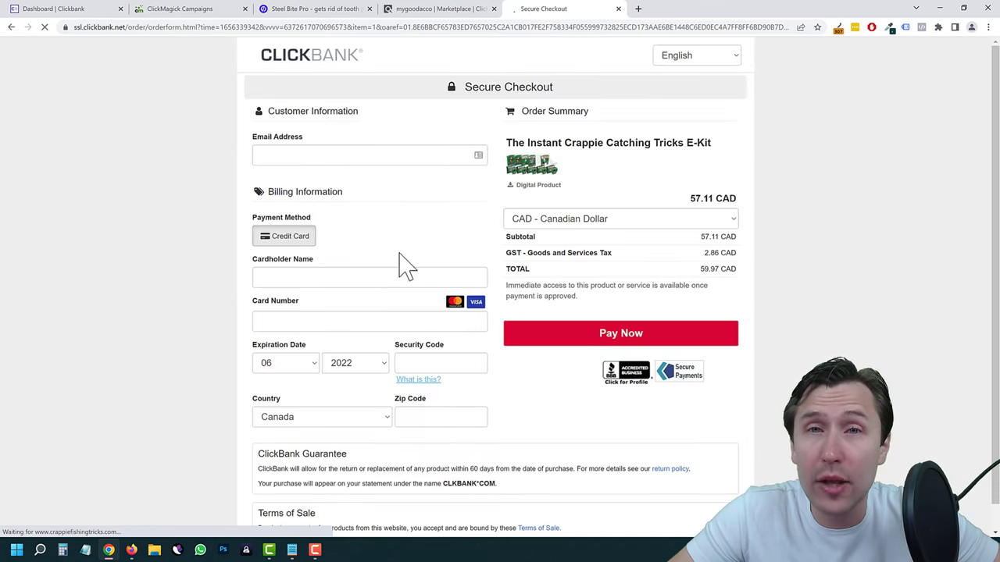
Check the affiliate line beneath the order form's Terms of Sale, highlighting the affiliate nickname and the tracking ID
{"action": "scroll", "coordinate": [414, 218], "scroll_direction": "down", "scroll_amount": 1}
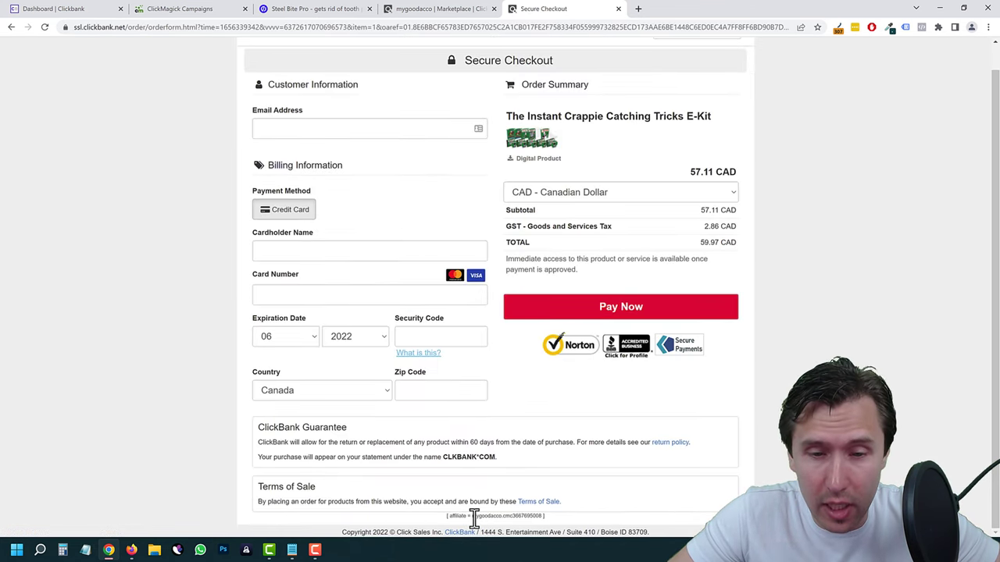
{"action": "scroll", "coordinate": [484, 167], "scroll_direction": "up", "scroll_amount": 1}
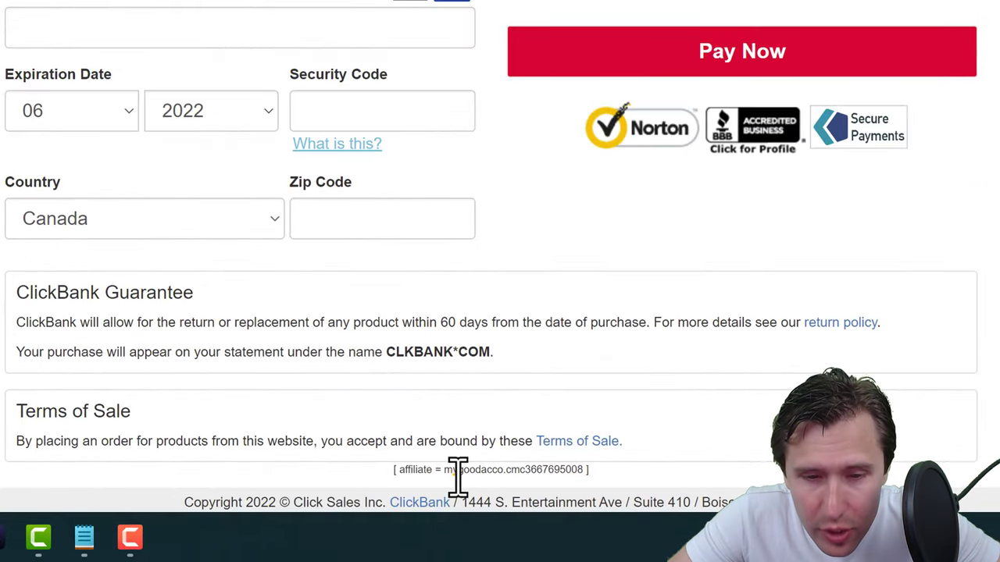
{"action": "mouse_move", "coordinate": [444, 470]}
{"action": "left_mouse_down"}
{"action": "mouse_move", "coordinate": [504, 469]}
{"action": "mouse_move", "coordinate": [449, 471]}
{"action": "left_mouse_up"}
{"action": "left_click", "coordinate": [478, 470]}
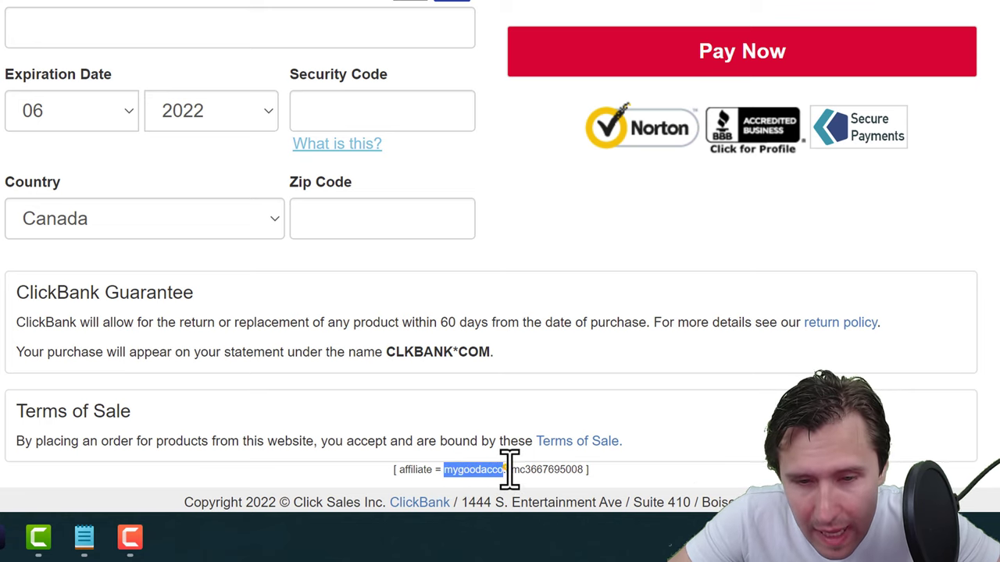
{"action": "left_click_drag", "start_coordinate": [506, 470], "coordinate": [584, 468]}
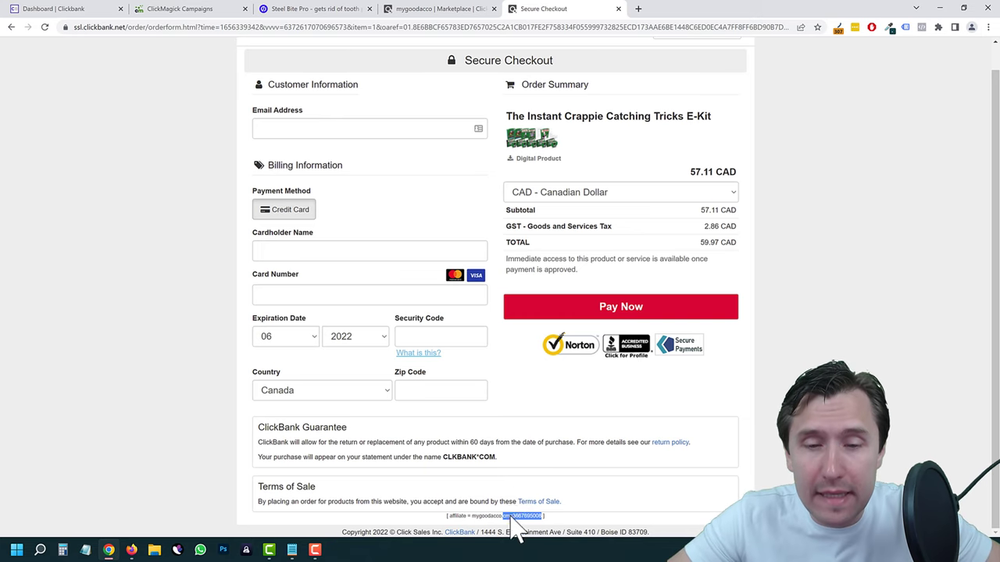
{"action": "left_click", "coordinate": [509, 516]}
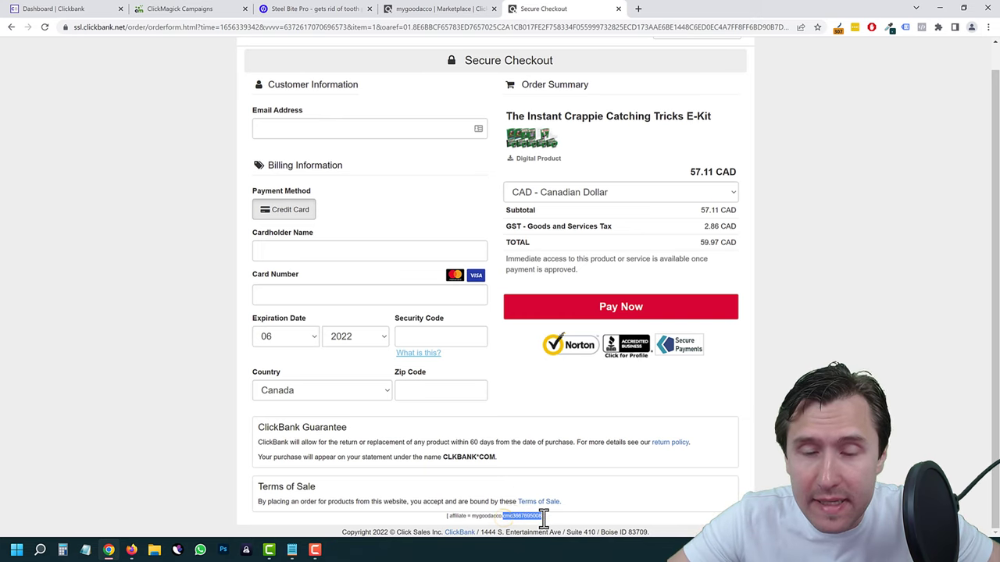
Switch back to ClickMagick and review the Steel Bite Pro 2022 project's visitor and sales stats and the available campaign tools
{"action": "left_click", "coordinate": [201, 8]}
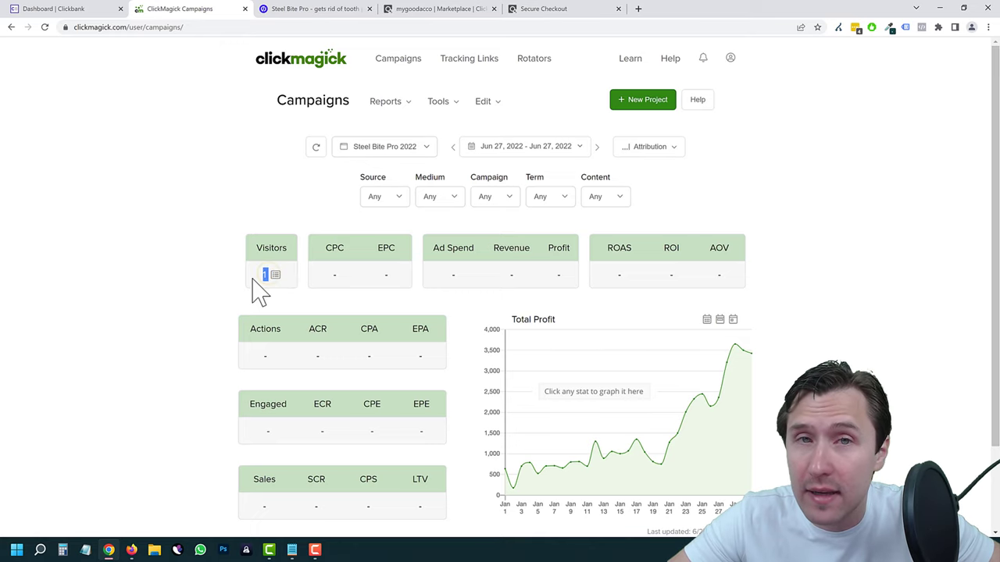
{"action": "left_click_drag", "start_coordinate": [260, 292], "coordinate": [205, 293]}
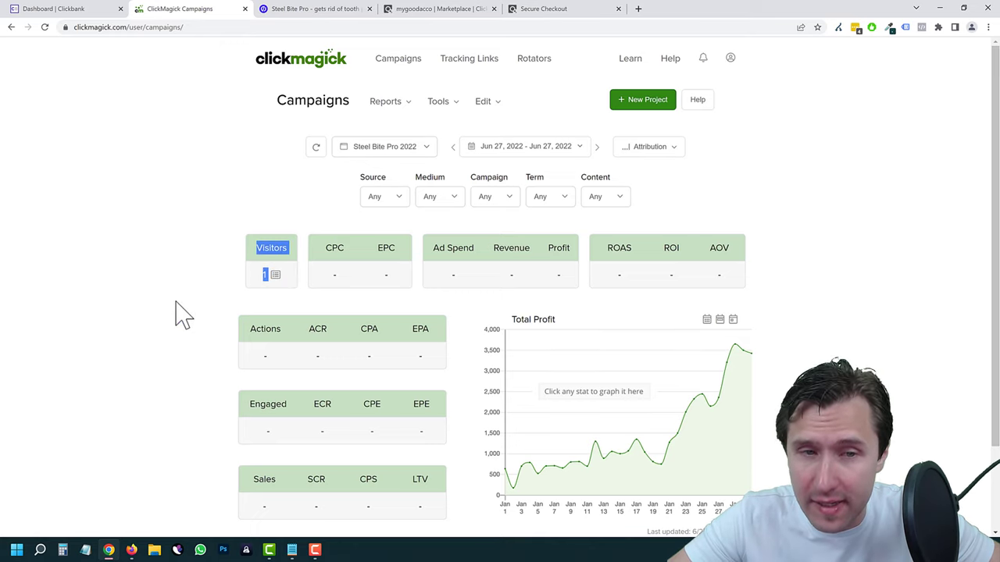
{"action": "left_click", "coordinate": [173, 300]}
{"action": "left_click_drag", "start_coordinate": [249, 505], "coordinate": [429, 509]}
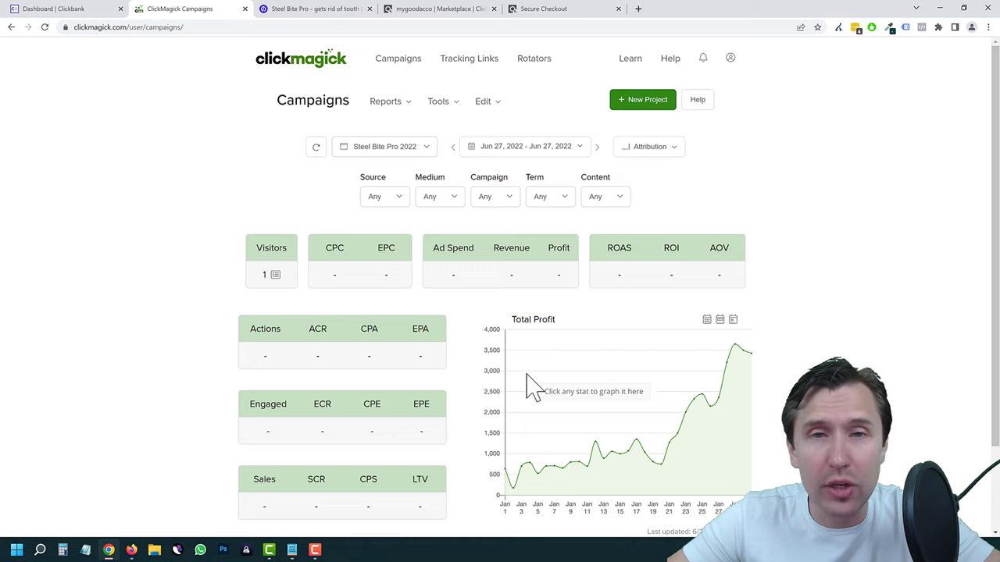
{"action": "left_click", "coordinate": [442, 109]}
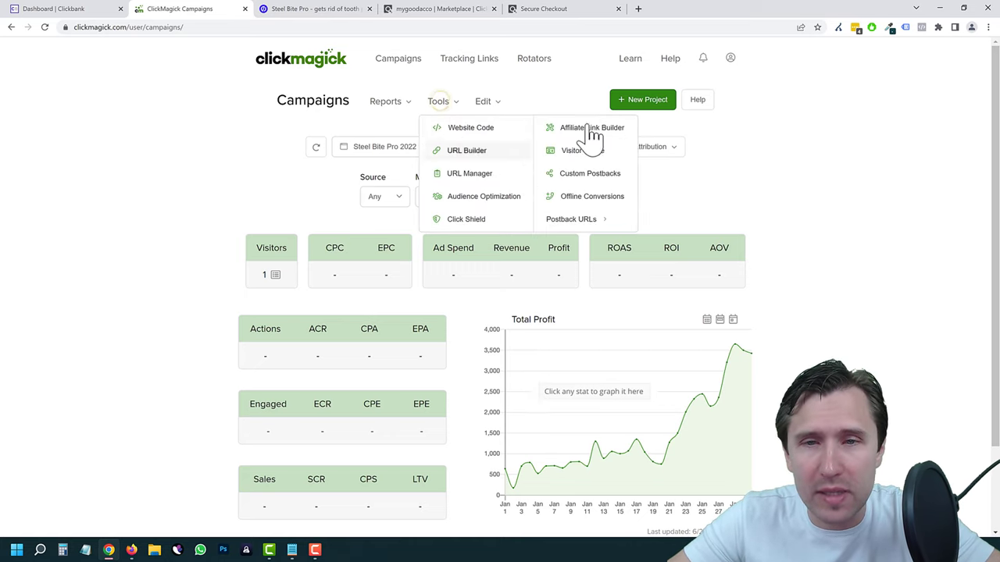
{"action": "left_click", "coordinate": [195, 189]}
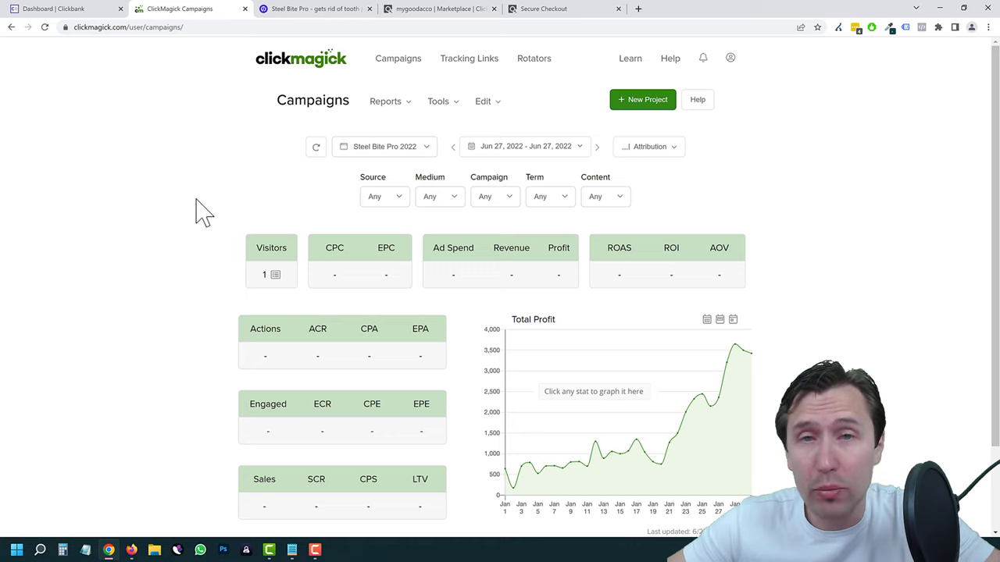
Load youtube.com/ivanmana in a new browser tab and browse the channel's uploaded videos
{"action": "left_click", "coordinate": [638, 10]}
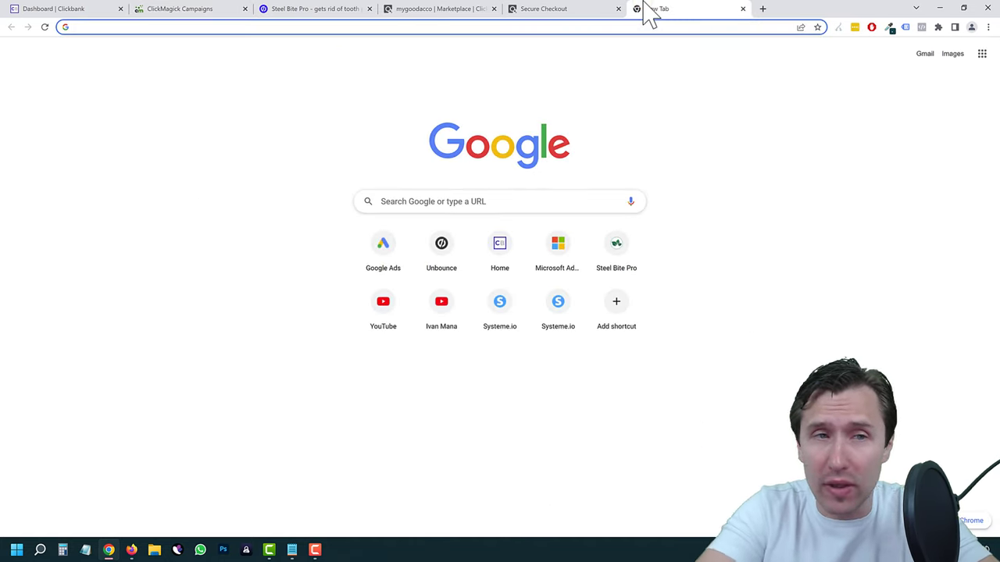
{"action": "type", "text": "youtube.com/iva"}
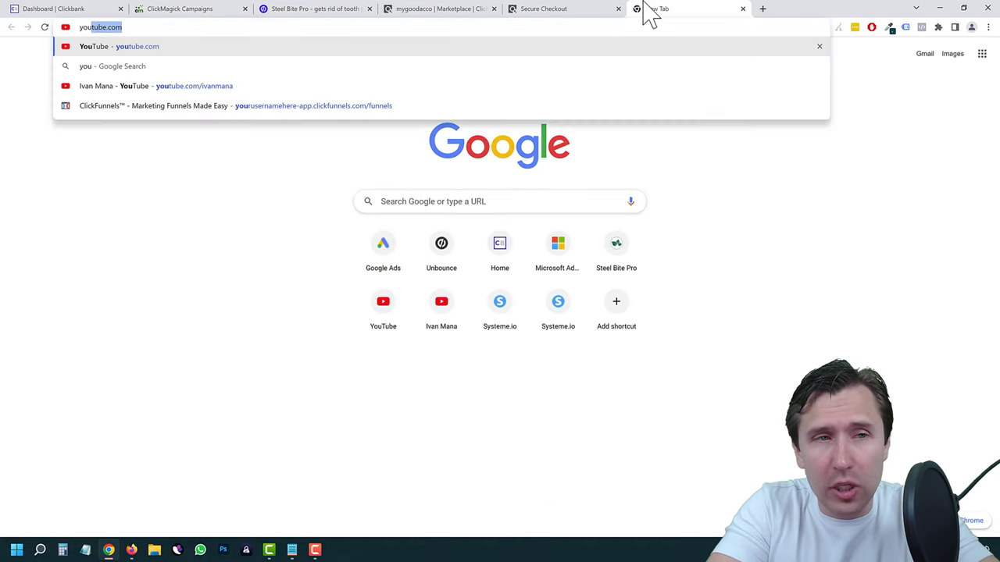
{"action": "type", "text": "nmana"}
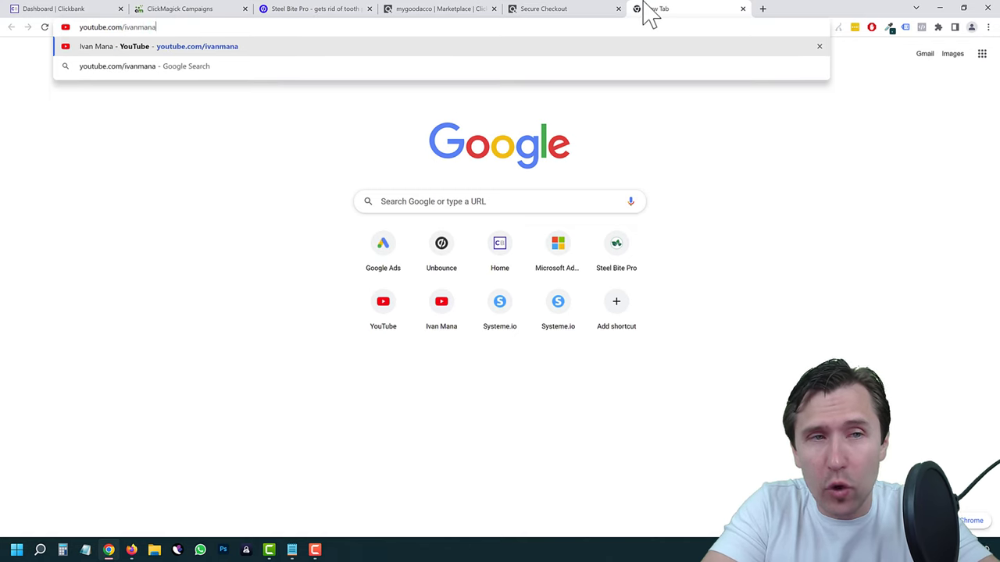
{"action": "key", "text": "Return"}
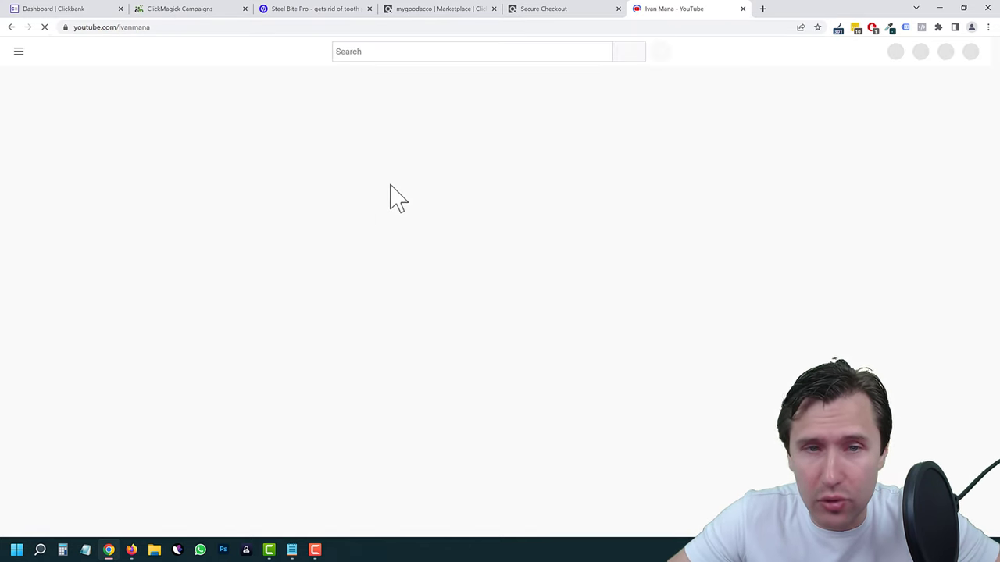
{"action": "left_click", "coordinate": [312, 274]}
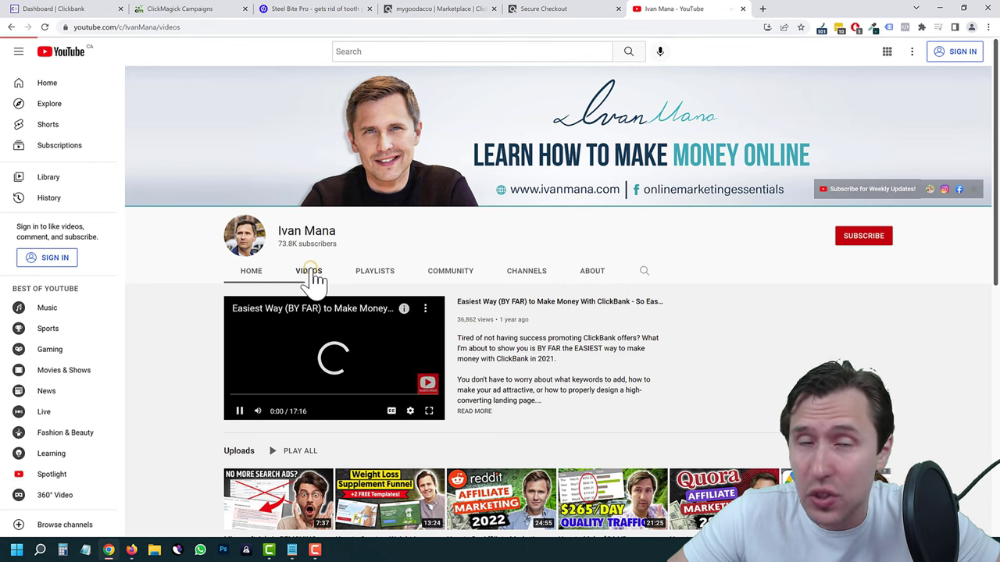
{"action": "scroll", "coordinate": [187, 364], "scroll_direction": "down", "scroll_amount": 2}
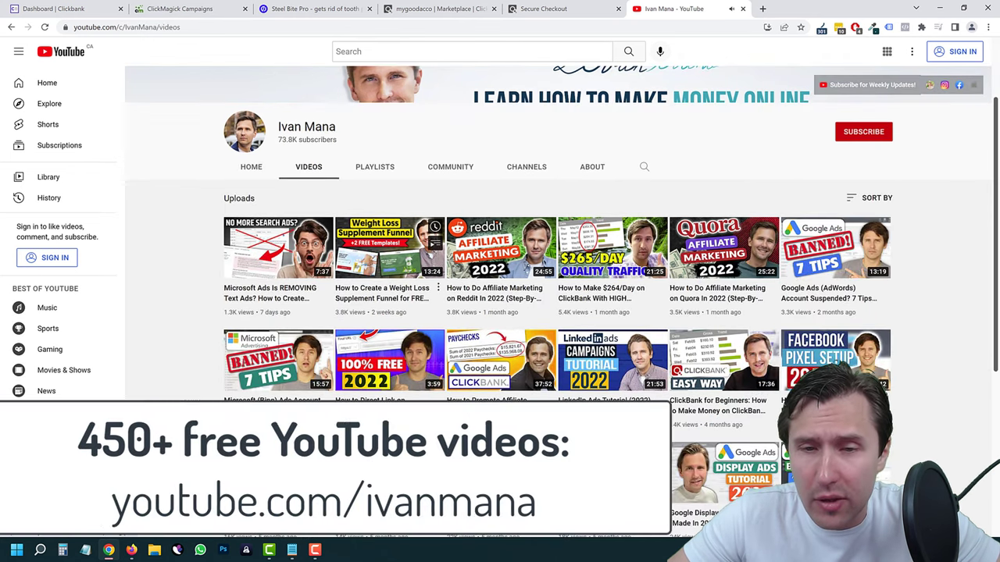
{"action": "scroll", "coordinate": [515, 337], "scroll_direction": "down", "scroll_amount": 4}
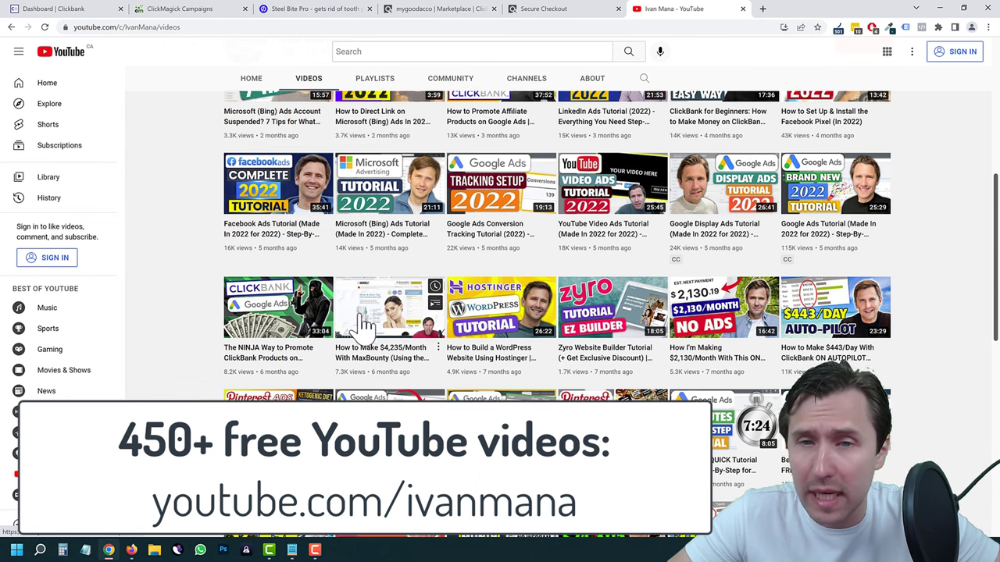
{"action": "scroll", "coordinate": [734, 285], "scroll_direction": "up", "scroll_amount": 2}
{"action": "mouse_move", "coordinate": [506, 288]}
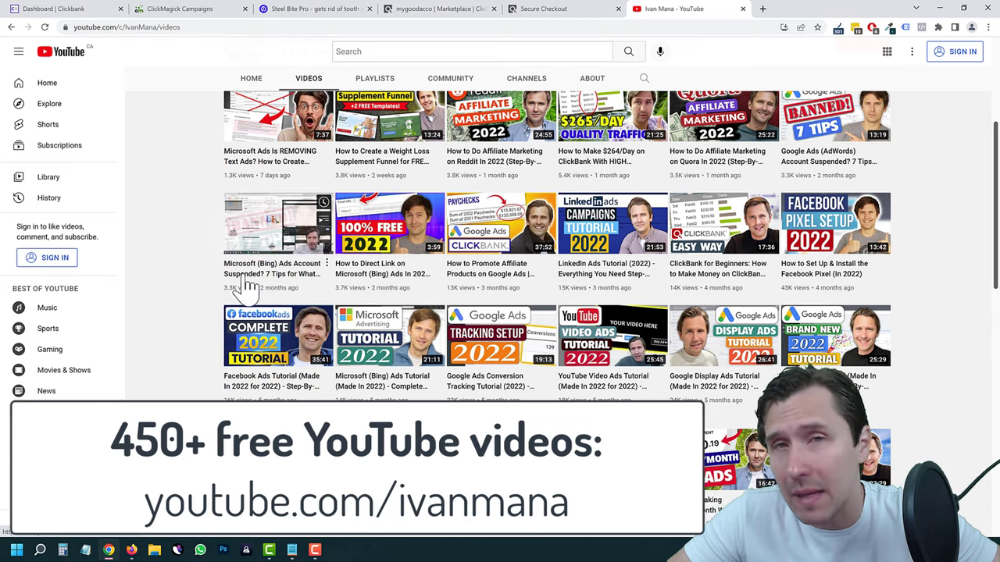
{"action": "scroll", "coordinate": [188, 291], "scroll_direction": "up", "scroll_amount": 2}
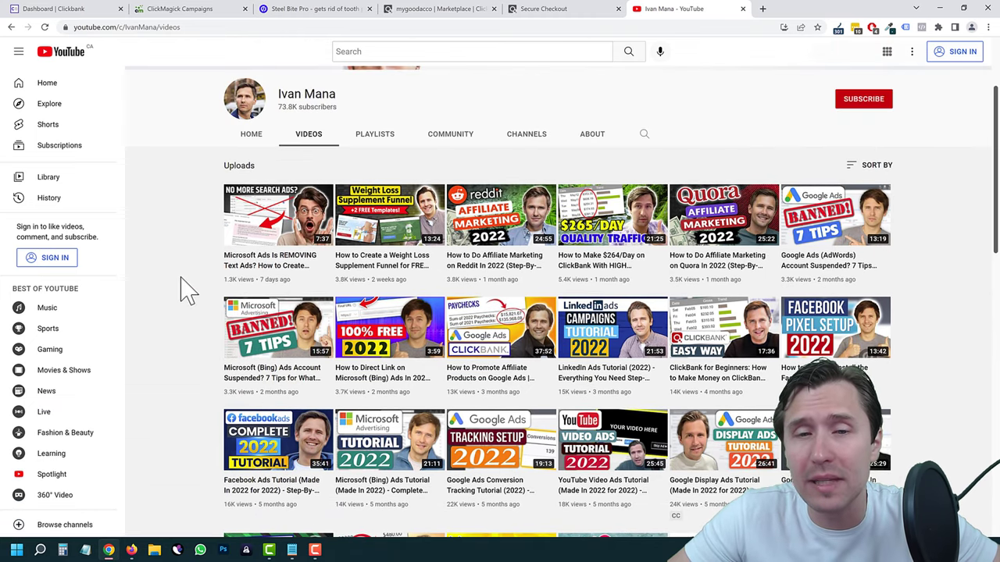